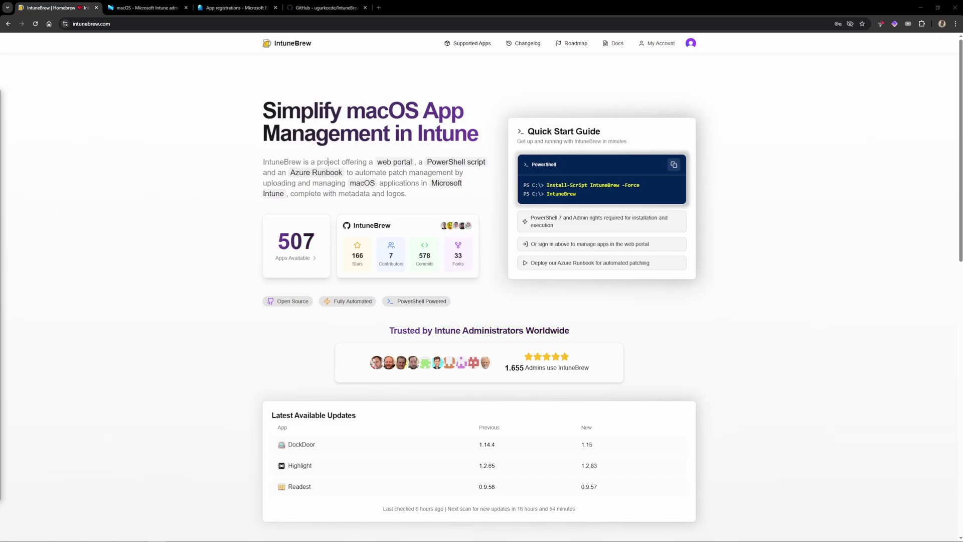
Open the IntuneBrew account page and view its Tenant Connections section.
drag(378, 162, 487, 162)
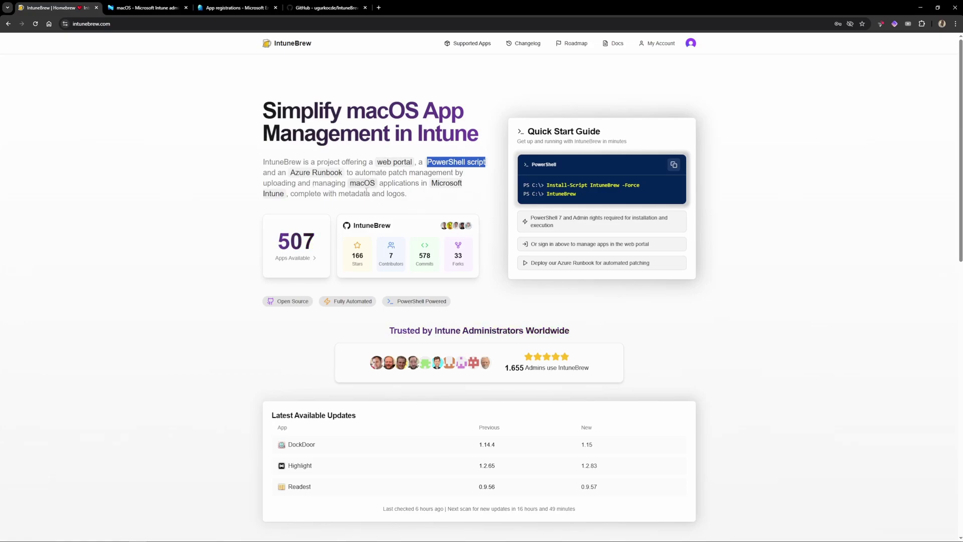
click(656, 44)
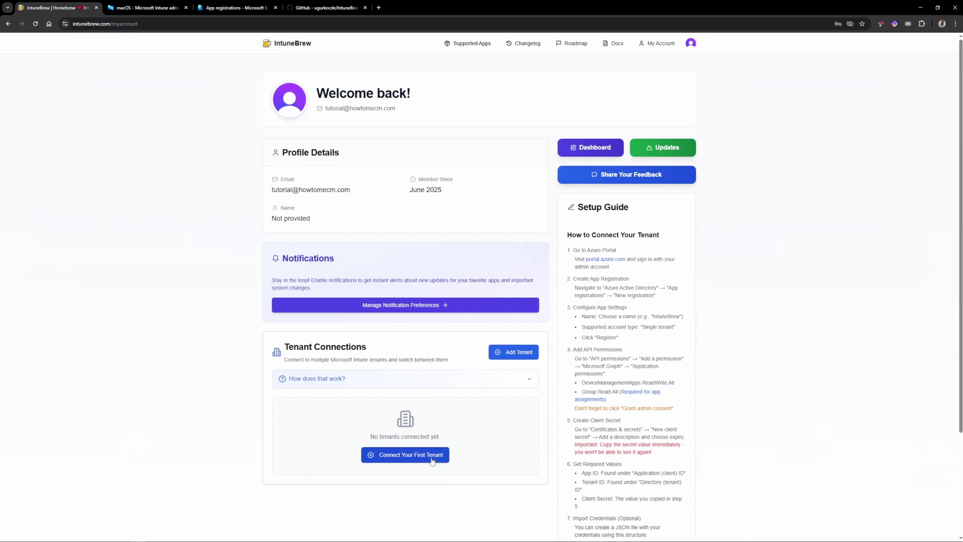
scroll(387, 214, down, 1)
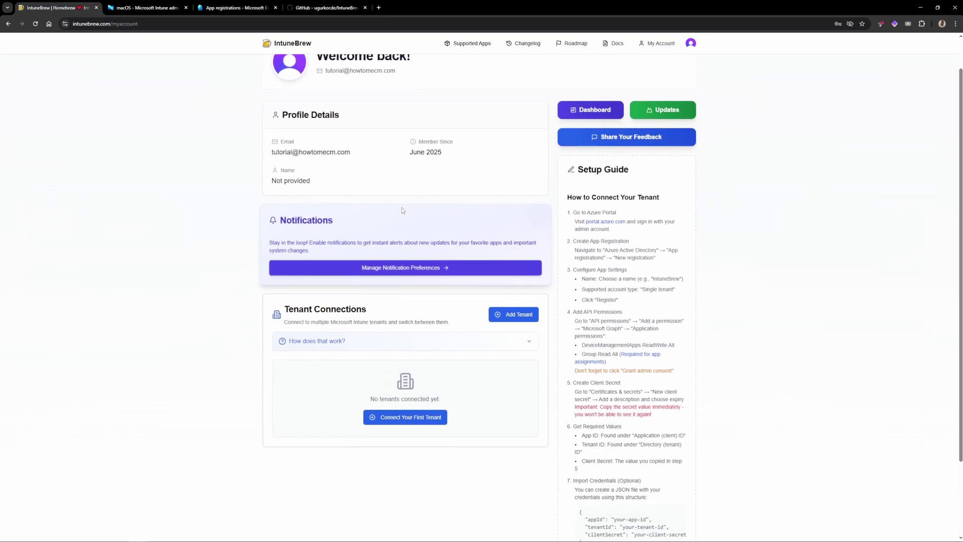
Review the tenant setup guide's API permission instructions and copy the permission name DeviceManagementApps.ReadWrite.All.
drag(570, 175, 644, 329)
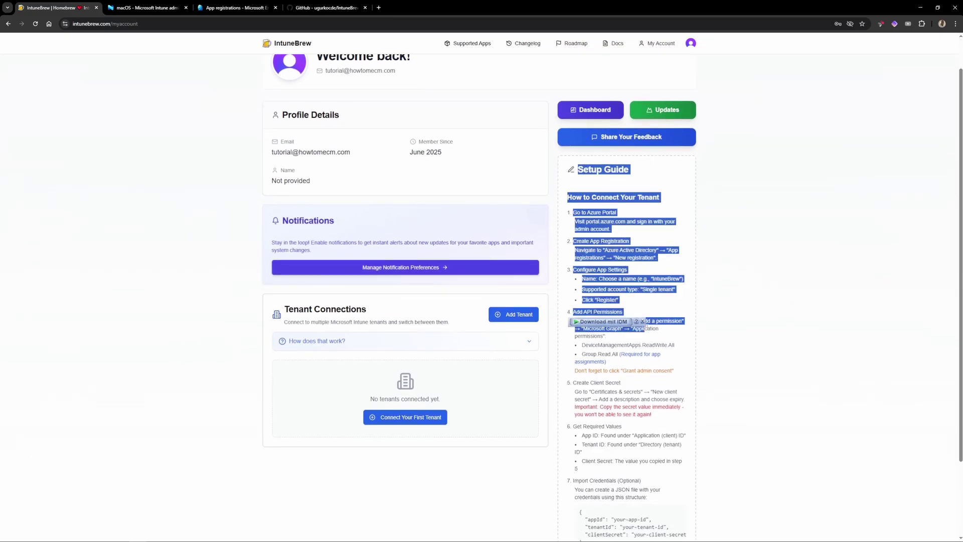
scroll(665, 233, down, 1)
click(666, 234)
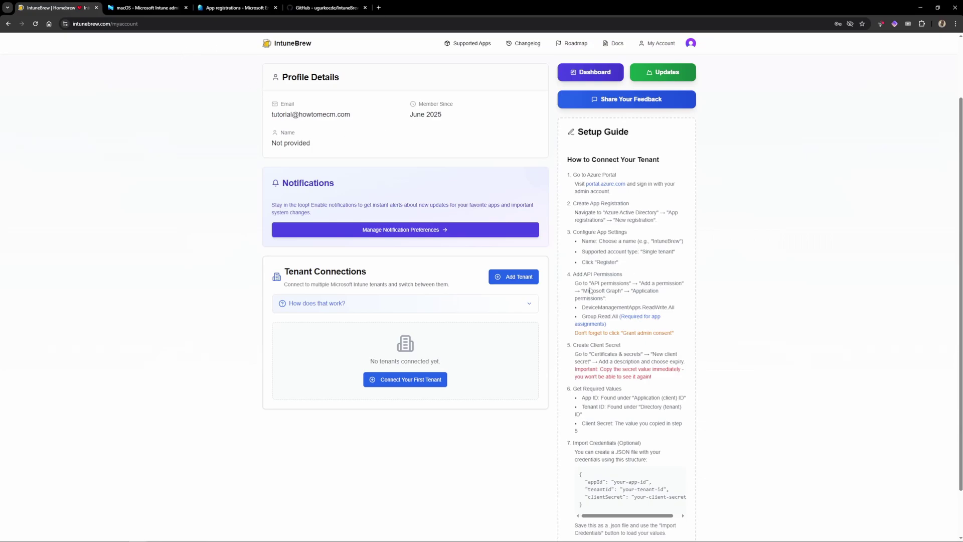
drag(575, 284, 674, 283)
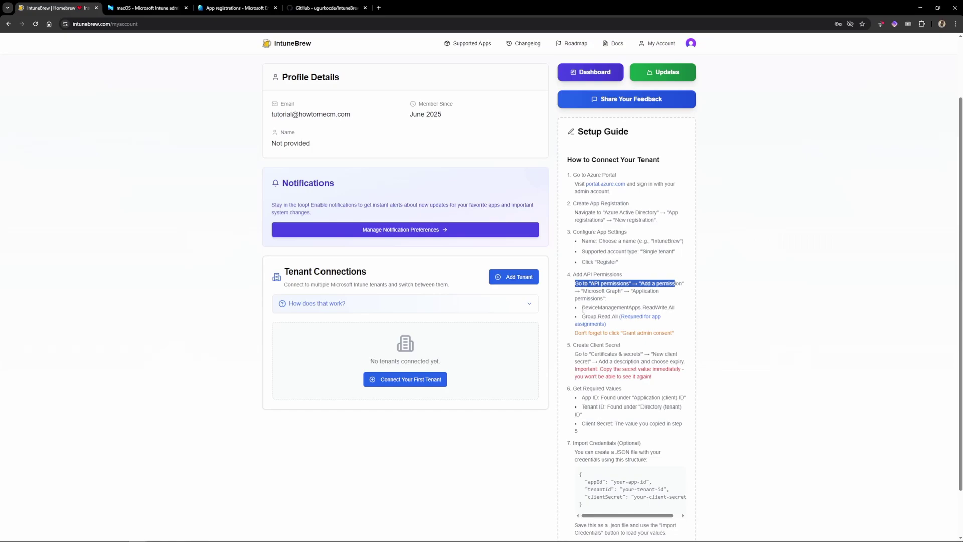
drag(581, 307, 680, 307)
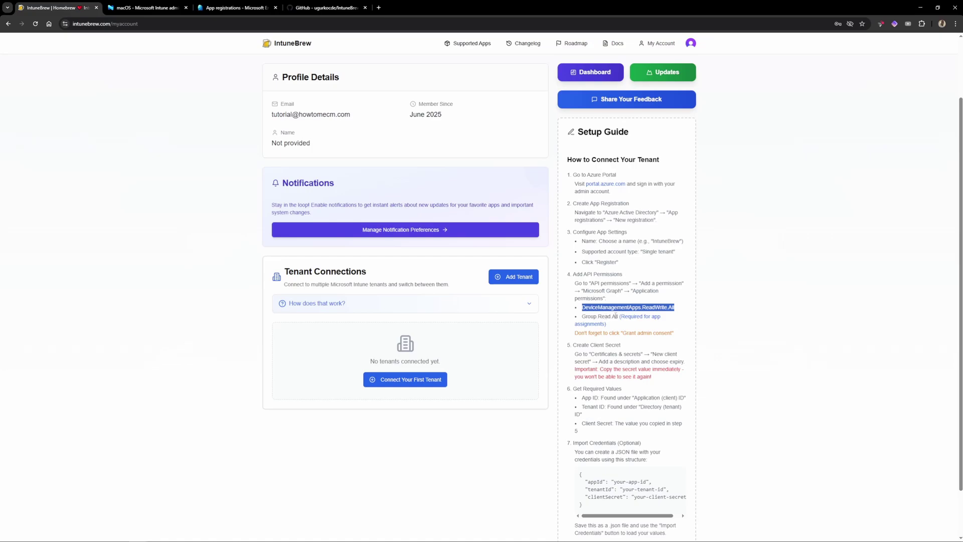
Switch to the Microsoft Entra admin center and open the App registrations page under the Identity applications.
click(238, 9)
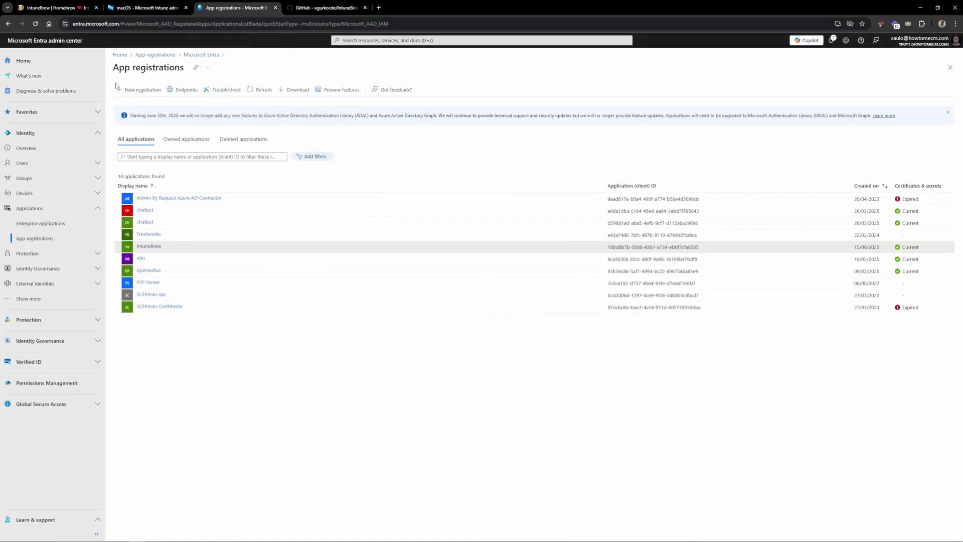
click(23, 62)
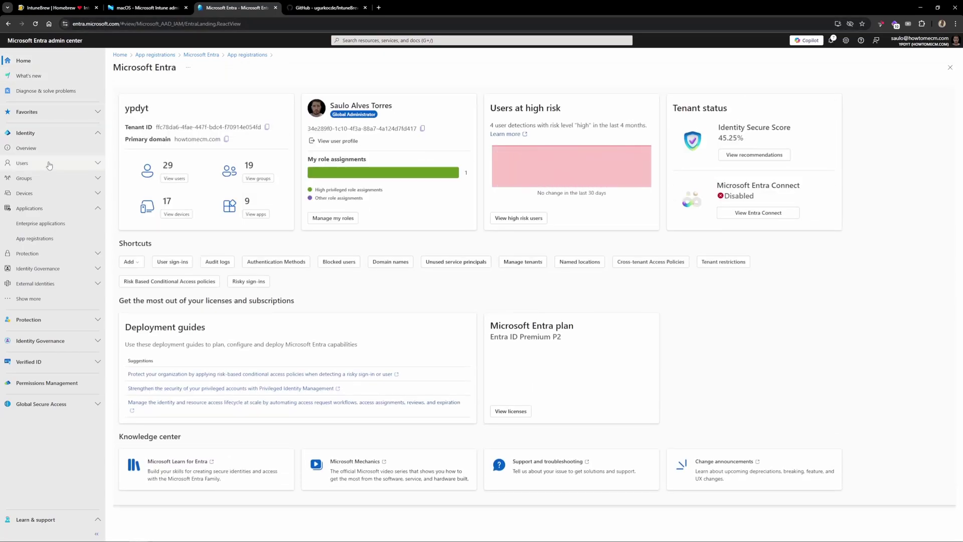
click(76, 208)
click(98, 134)
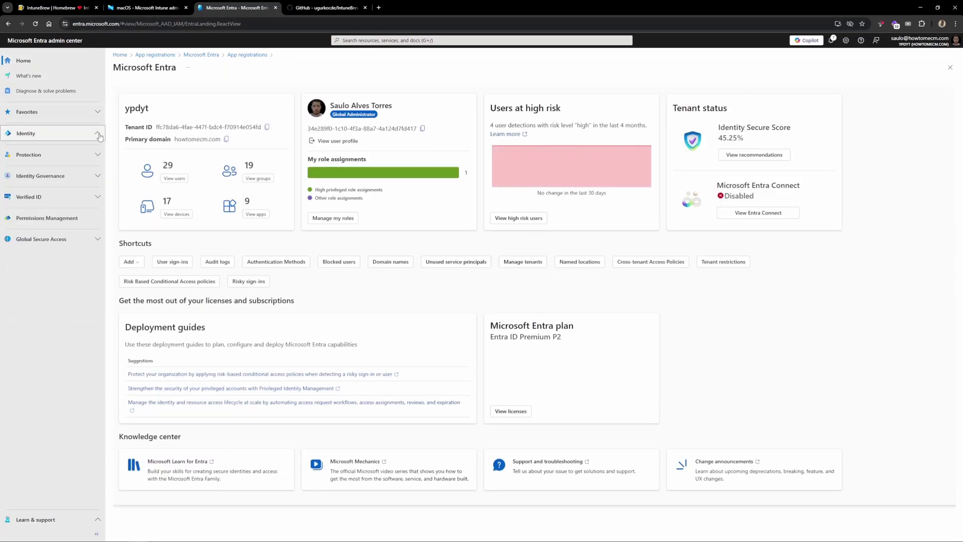
click(99, 134)
click(87, 209)
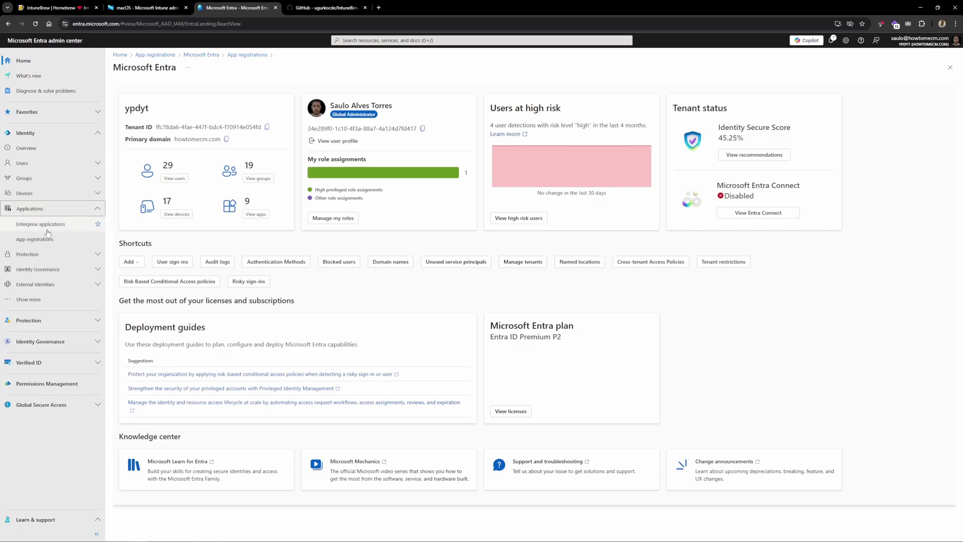
click(35, 239)
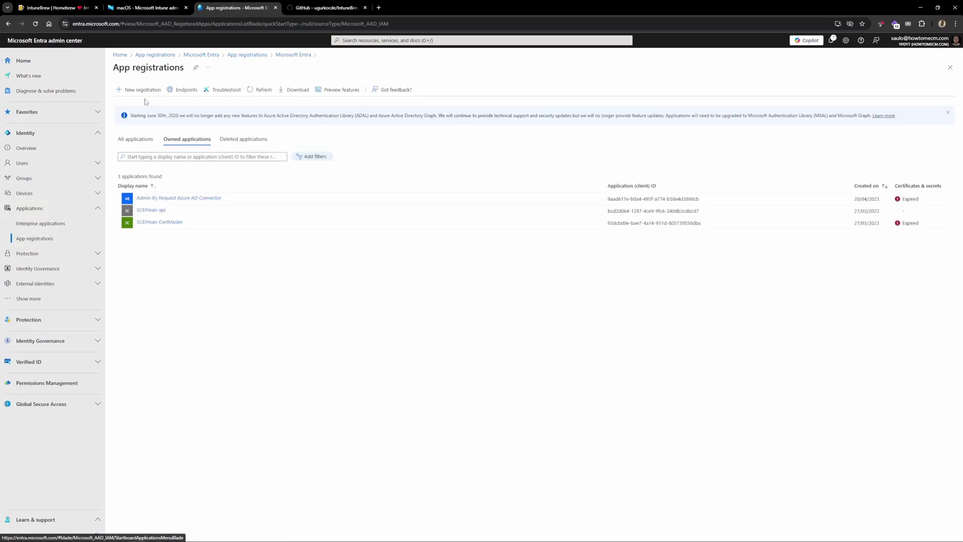
Register a new application named IntuneBrew for accounts in this organizational directory only.
click(143, 90)
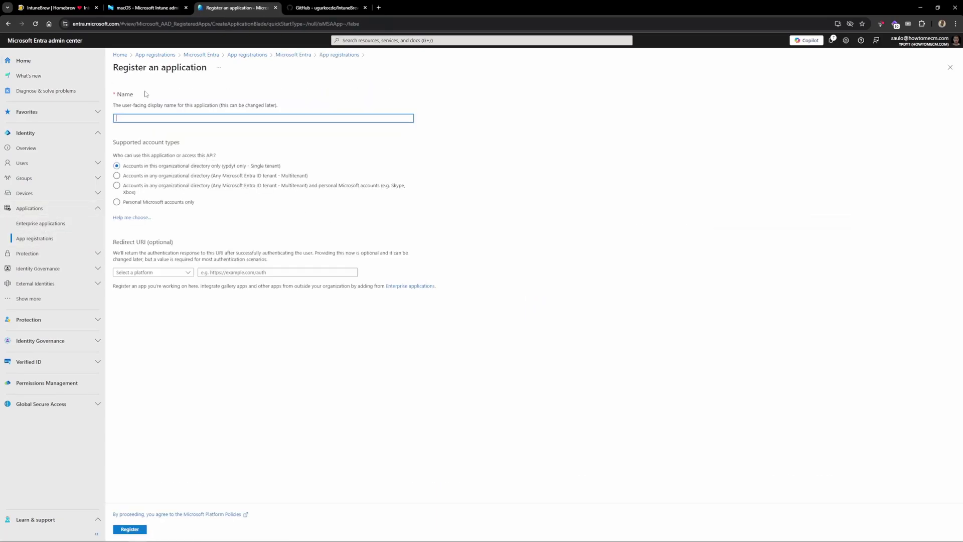
text(IntuneBr)
key(BackSpace)
key(BackSpace)
click(134, 529)
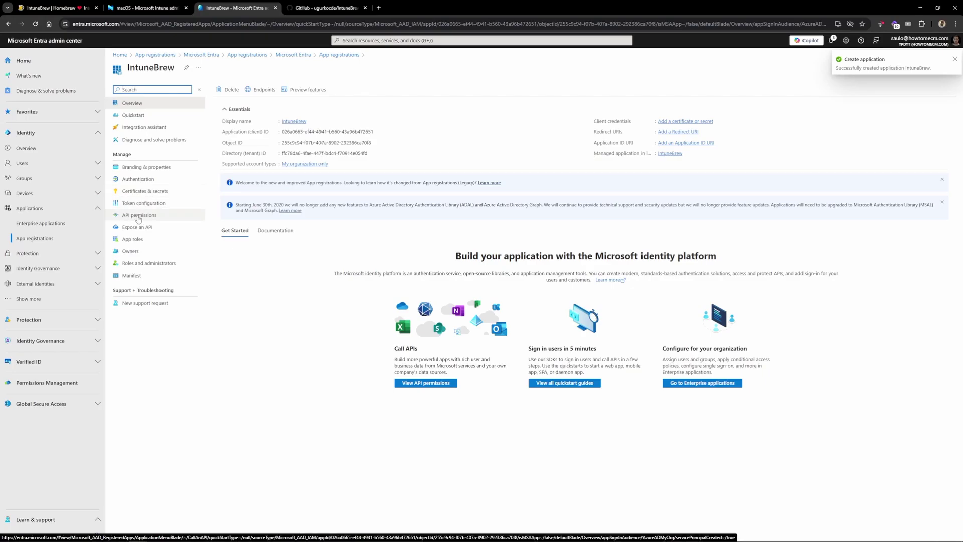
Add the Microsoft Graph application permission DeviceManagementApps.ReadWrite.All to the IntuneBrew app registration.
click(139, 216)
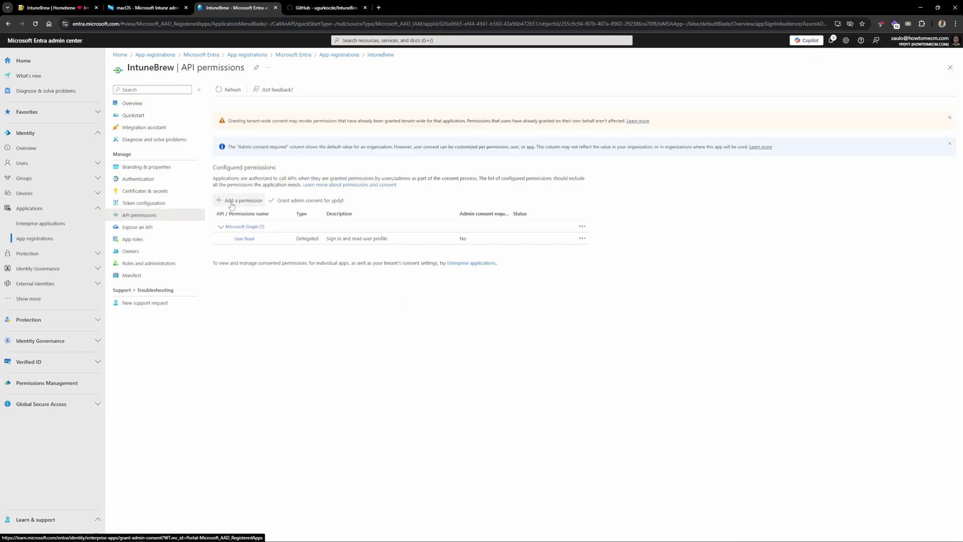
click(239, 201)
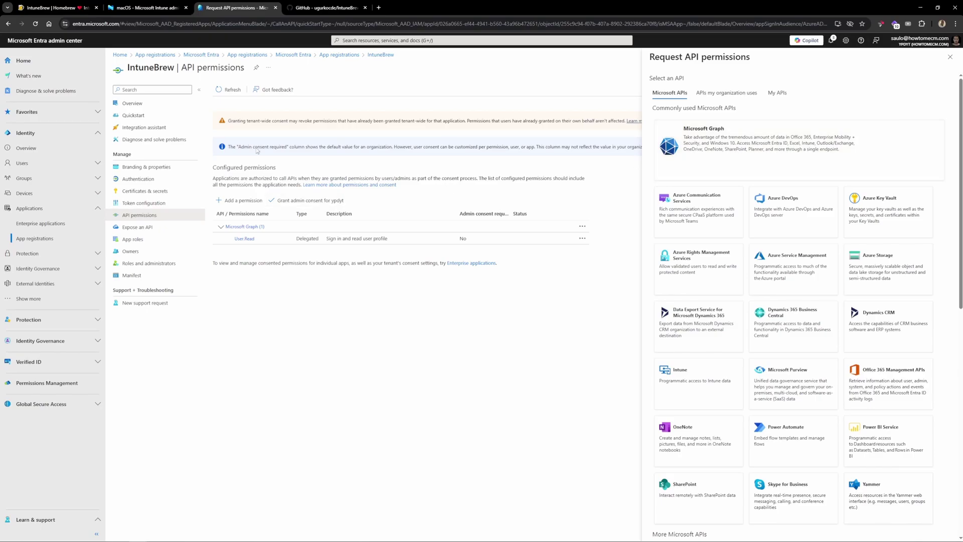
click(52, 7)
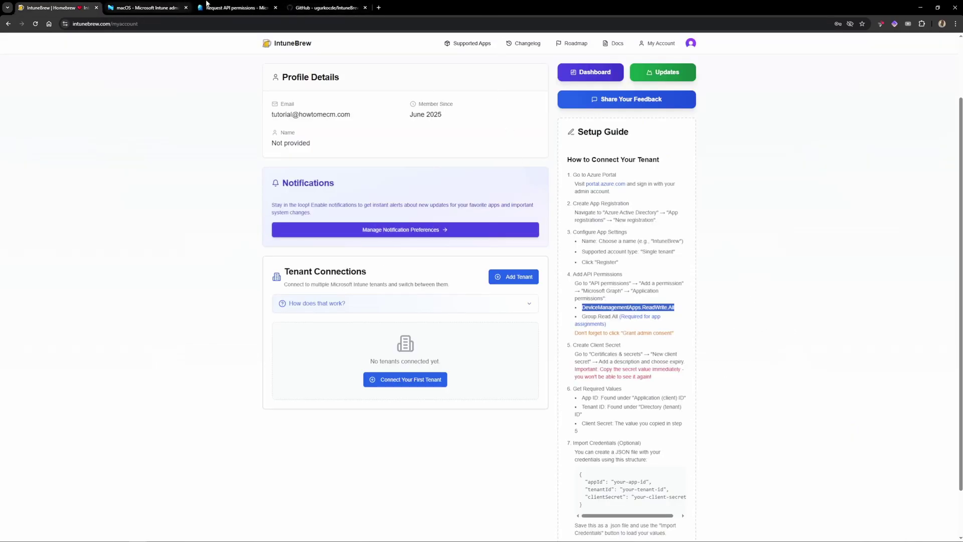
click(236, 8)
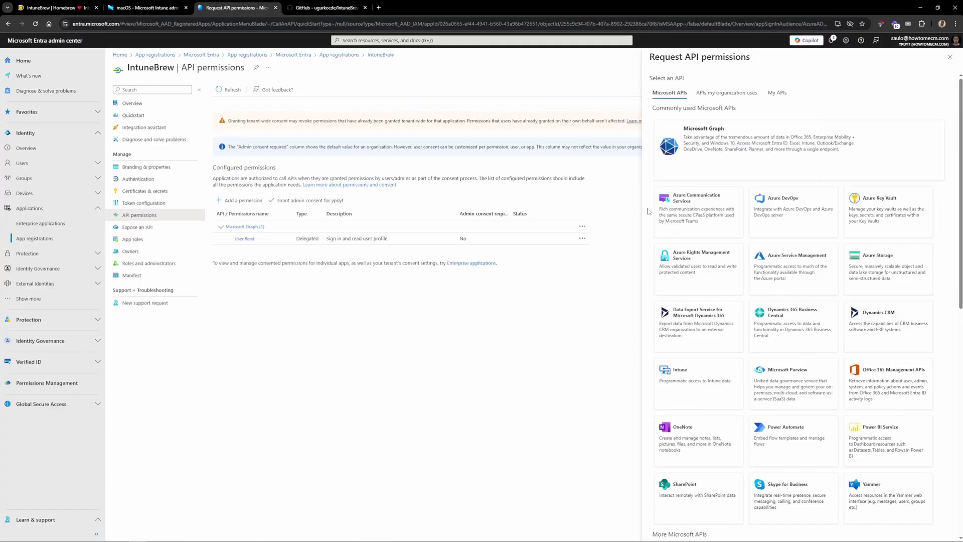
click(731, 146)
click(686, 168)
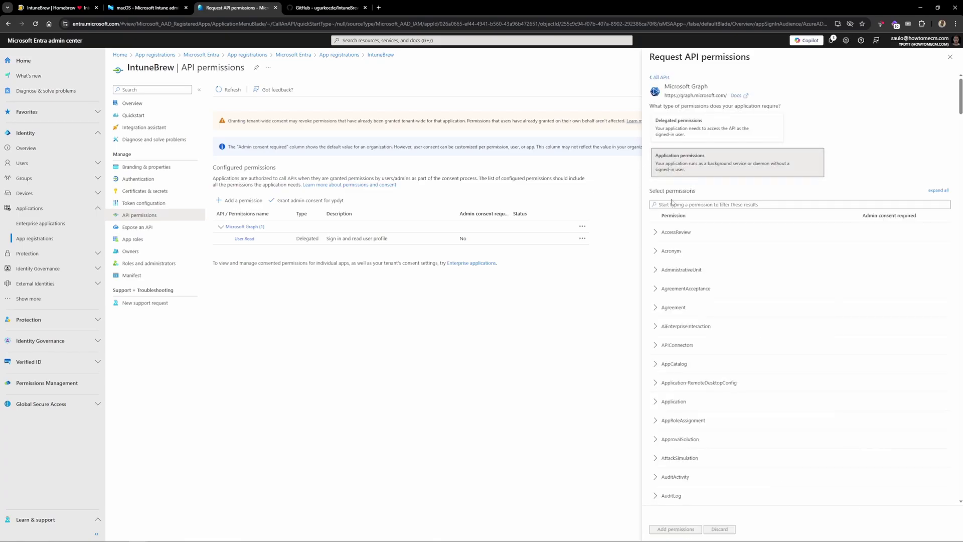
click(671, 204)
text(DeviceManagementApps.ReadWrite.All)
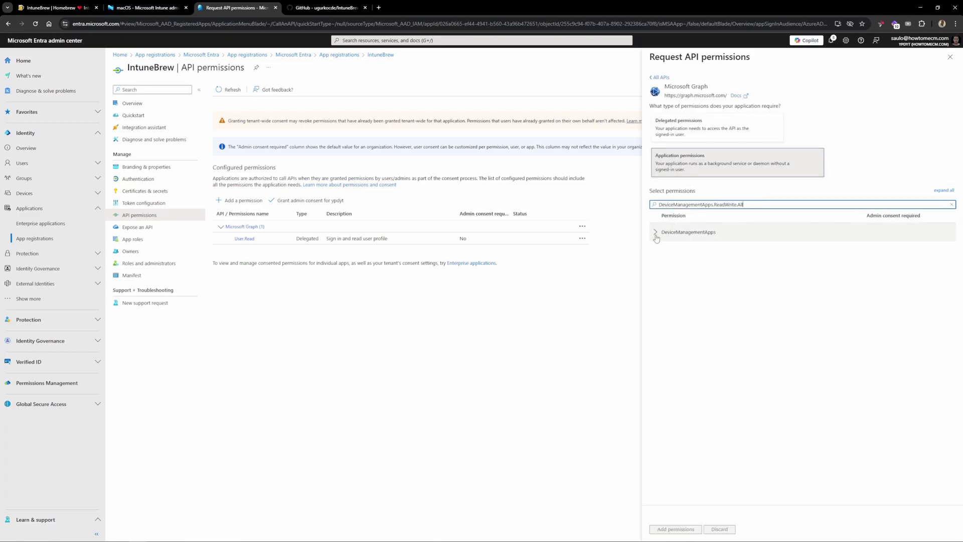
click(656, 234)
click(655, 250)
click(682, 529)
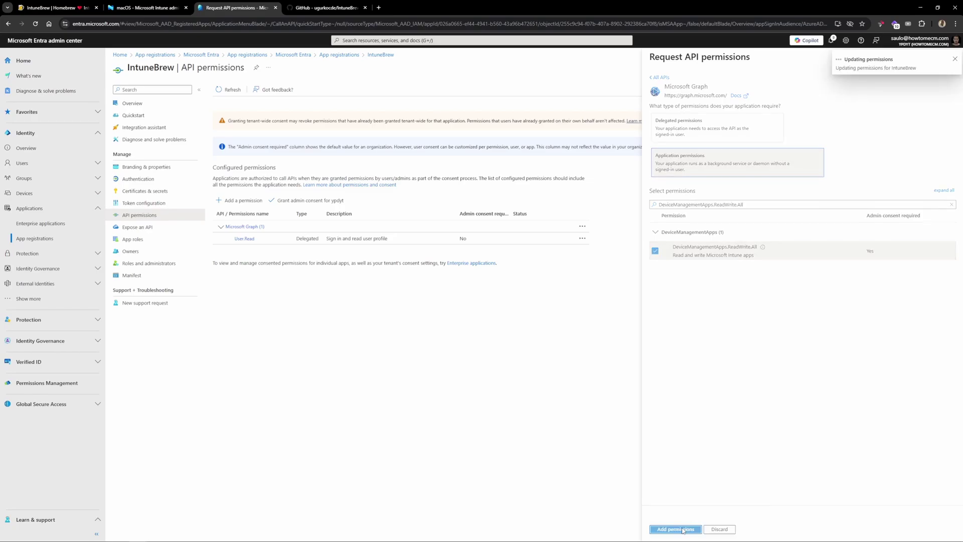
Copy Group.Read.All from the IntuneBrew setup guide and add it as a Microsoft Graph application permission in Entra.
click(52, 8)
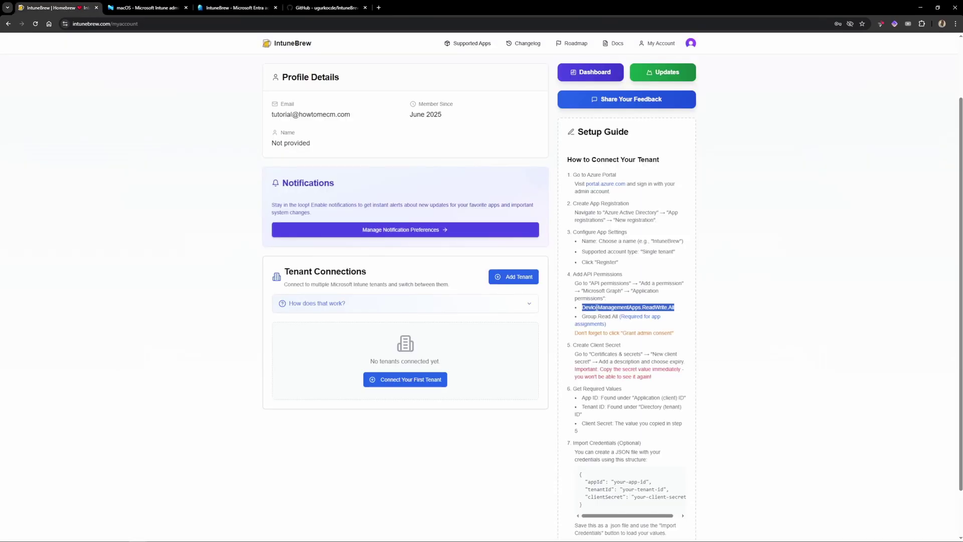
drag(582, 316, 617, 316)
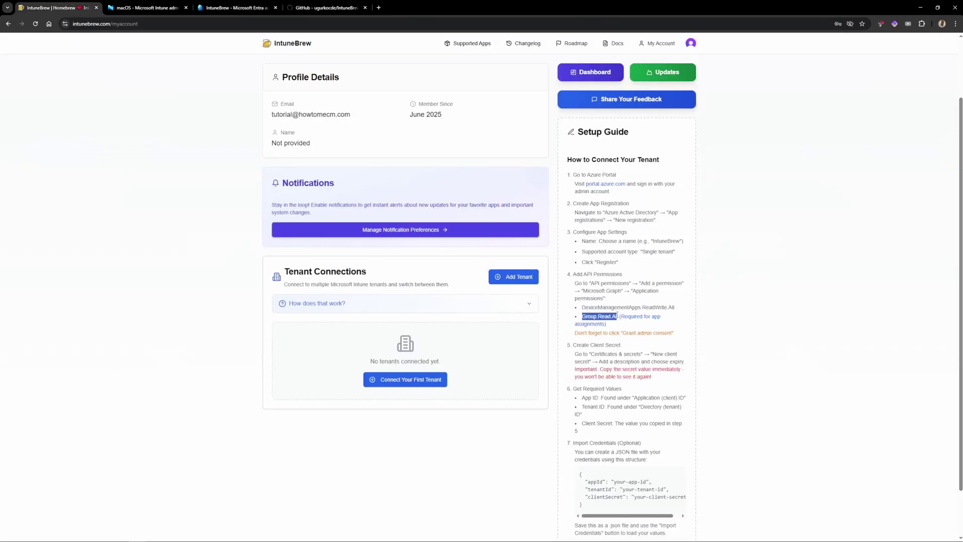
click(235, 8)
click(239, 220)
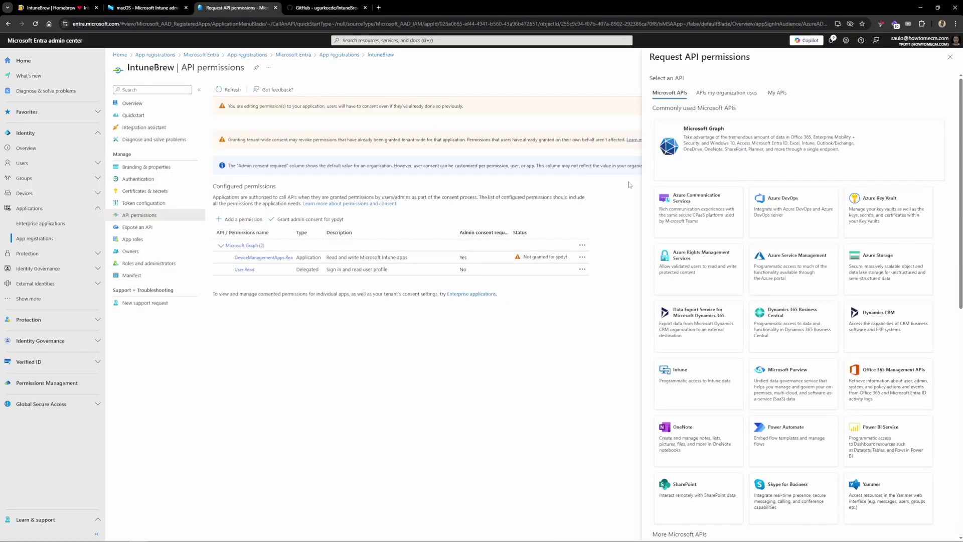
click(707, 150)
click(708, 167)
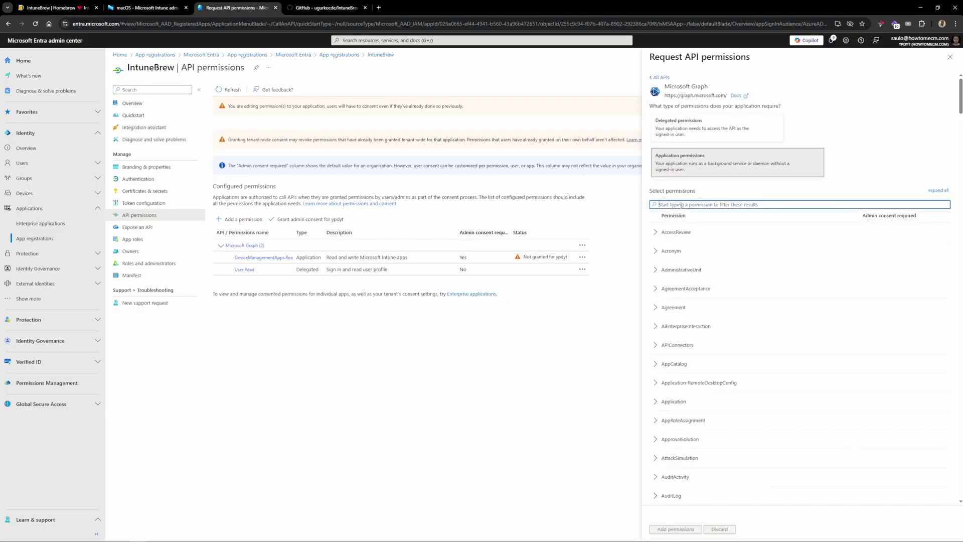
text(Group.Read.All)
click(655, 232)
click(656, 249)
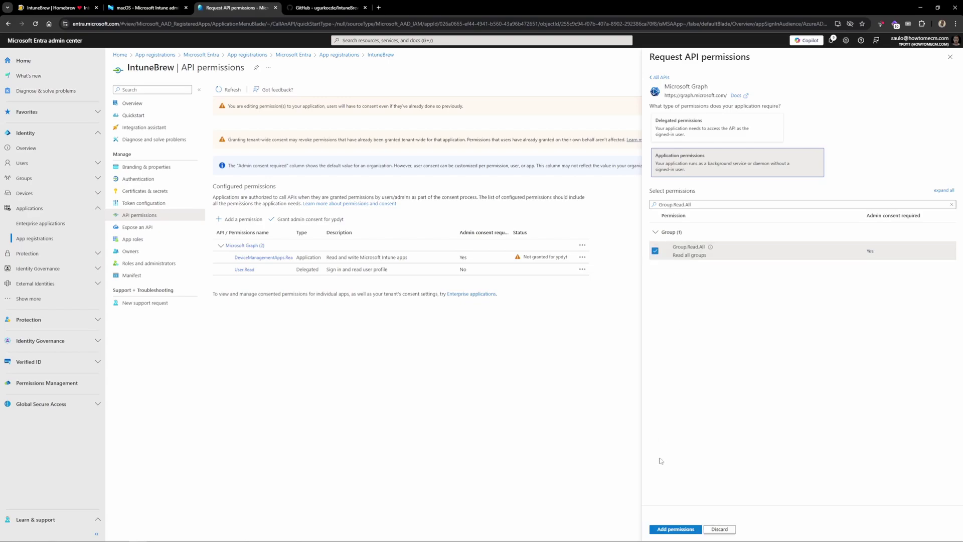
click(675, 529)
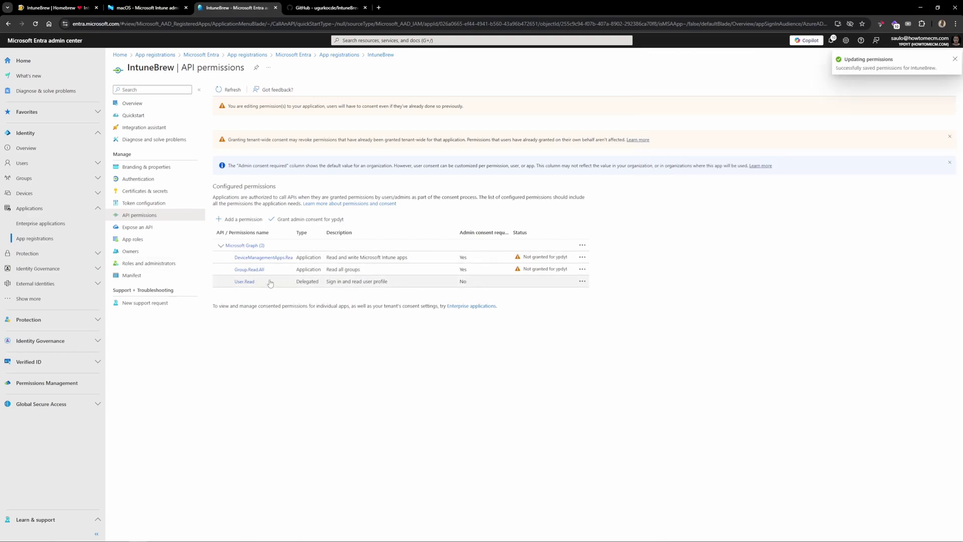
Grant admin consent for ypdyt to the app's configured API permissions.
click(310, 219)
click(235, 139)
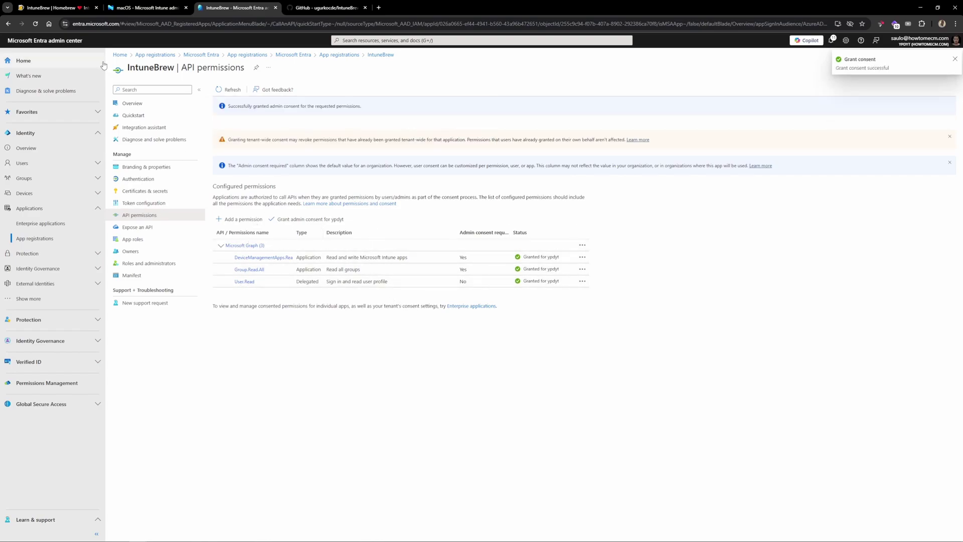
Check the setup guide's client secret instructions, and create a client secret described as Intunebrew_secret for the IntuneBrew registration in Entra.
click(55, 7)
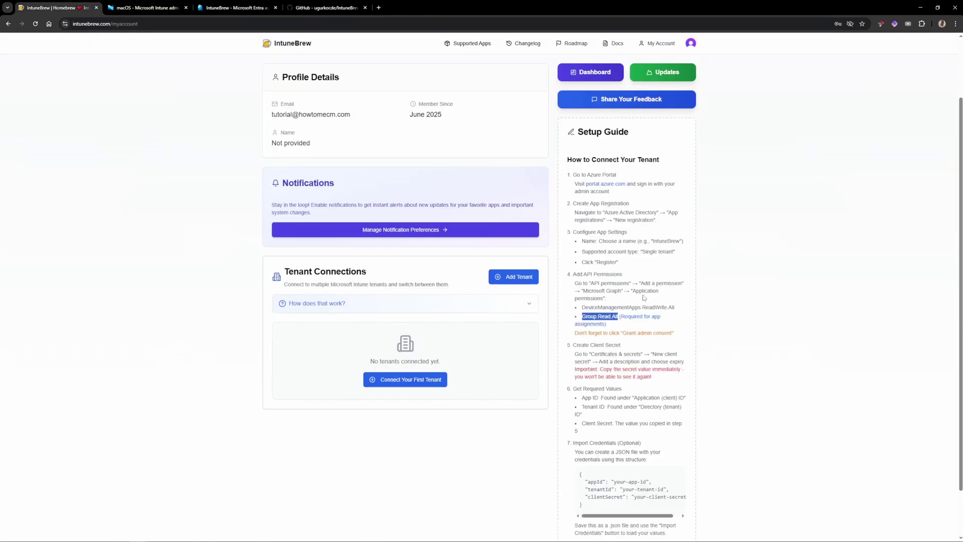
scroll(632, 392, down, 1)
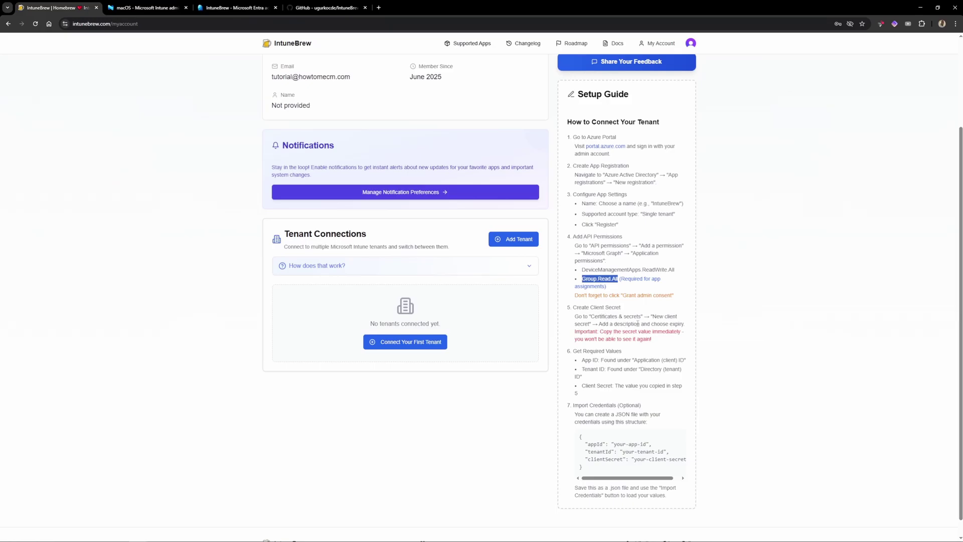
click(225, 7)
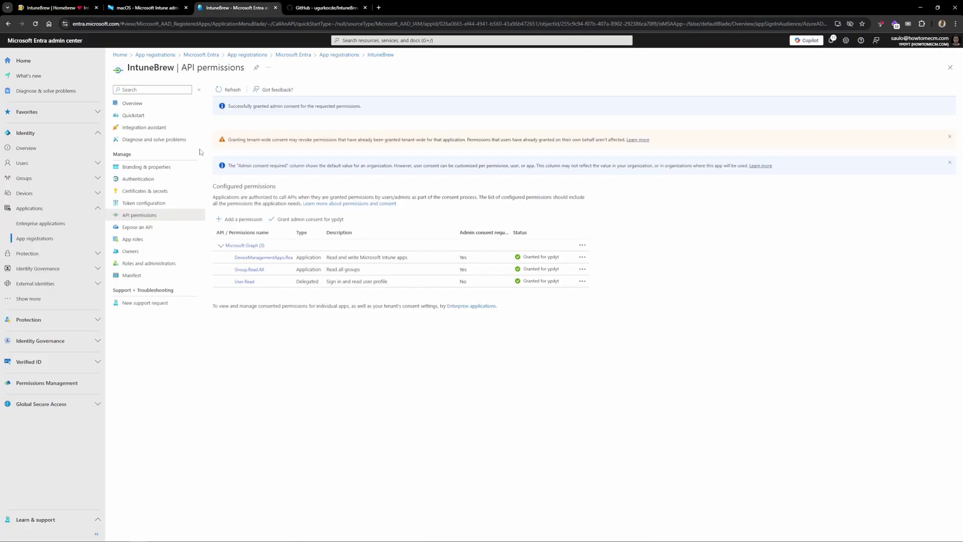
click(132, 193)
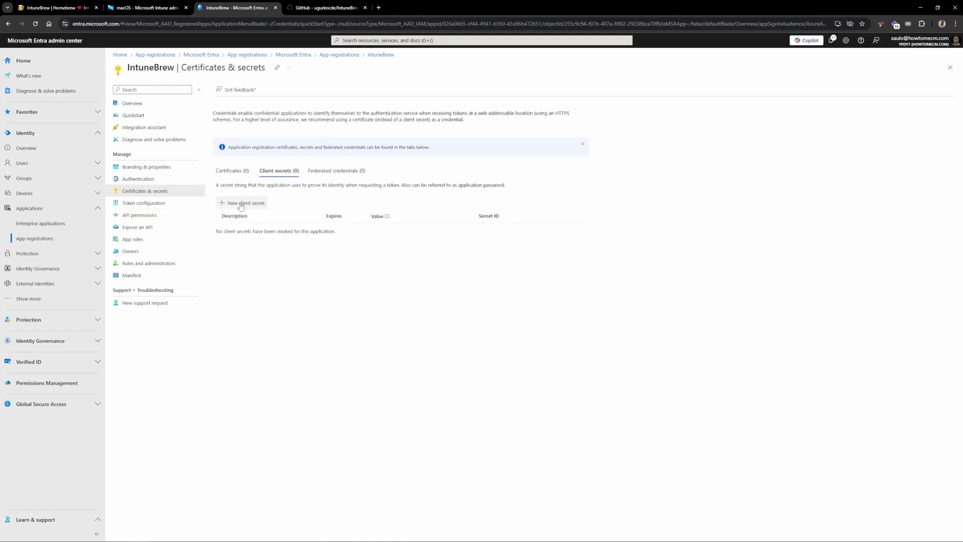
click(240, 205)
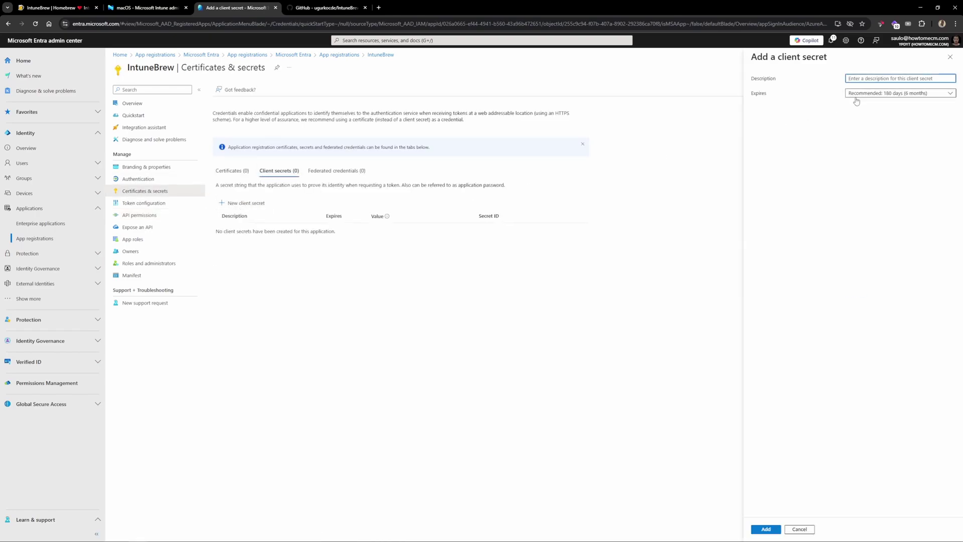
text(Intunebrew_secret)
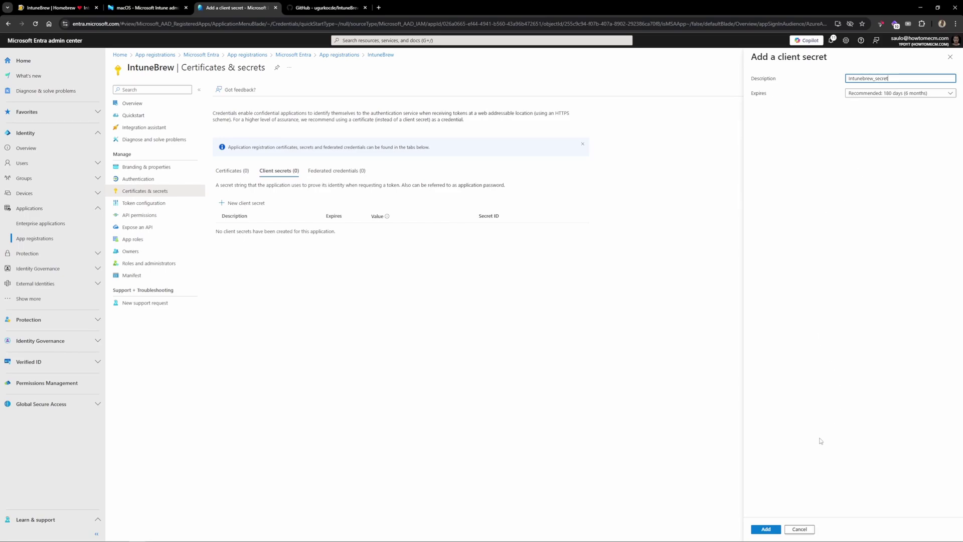
click(766, 529)
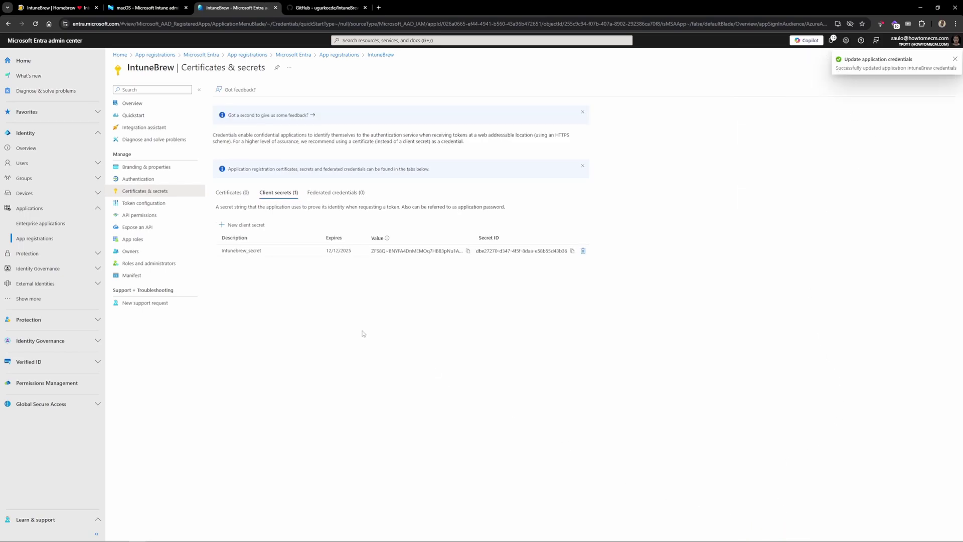
Copy the new client secret's value in Entra, and paste the IntuneBrew setup guide's JSON credentials structure into a blank Notepad file.
click(468, 250)
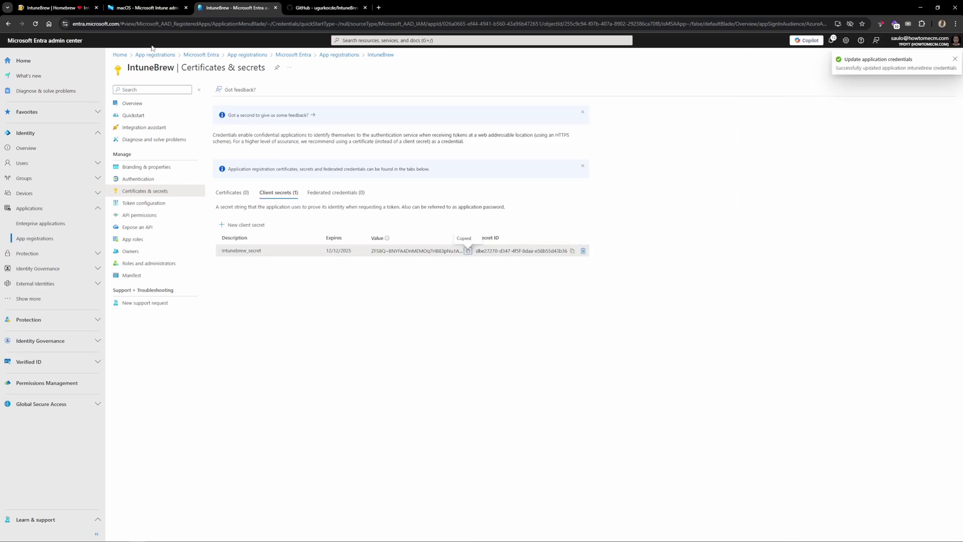
click(57, 9)
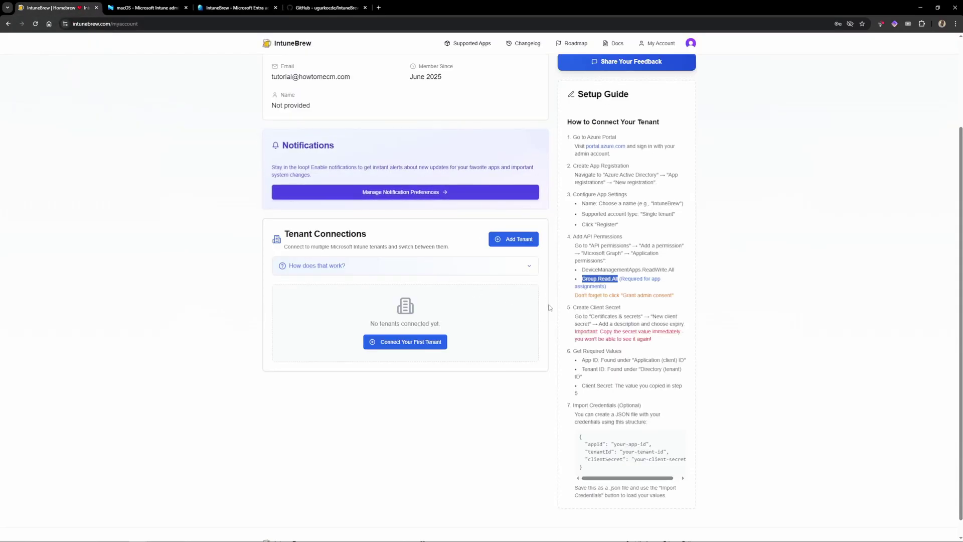
scroll(635, 365, down, 1)
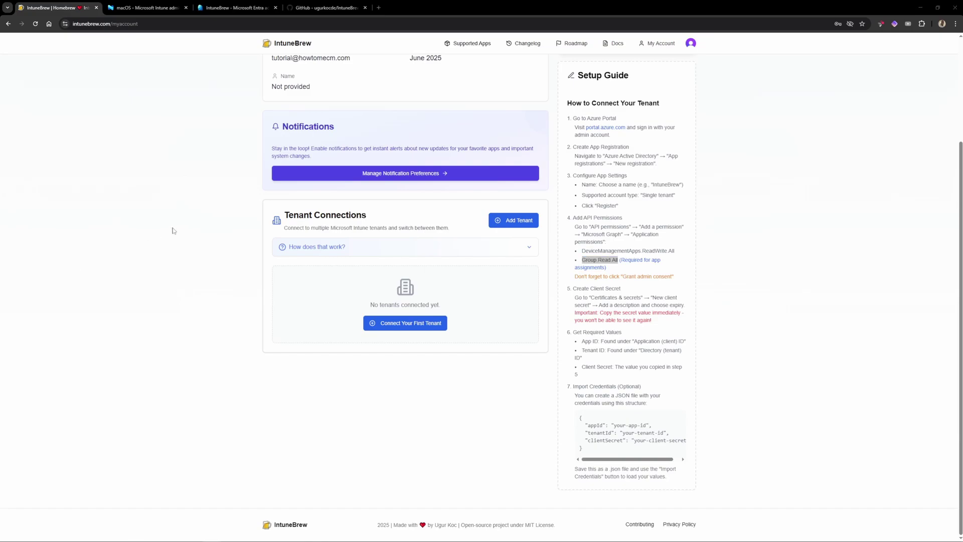
drag(333, 118, 219, 95)
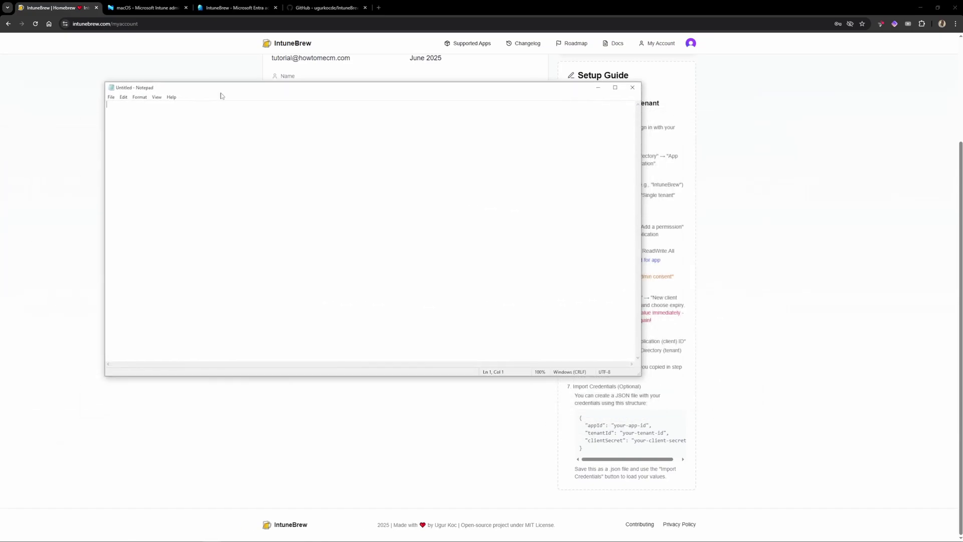
click(583, 455)
drag(583, 455, 576, 419)
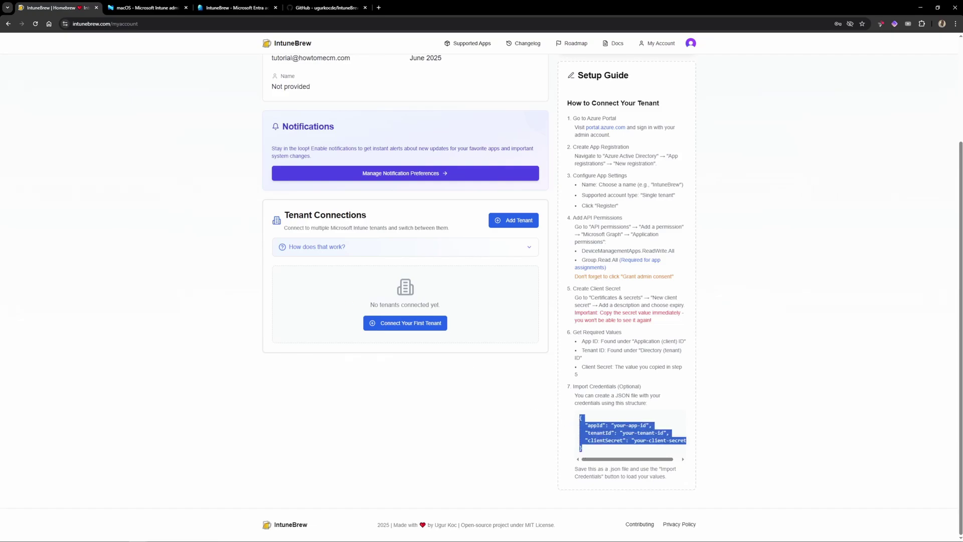
key(alt+Tab)
key(ctrl+v)
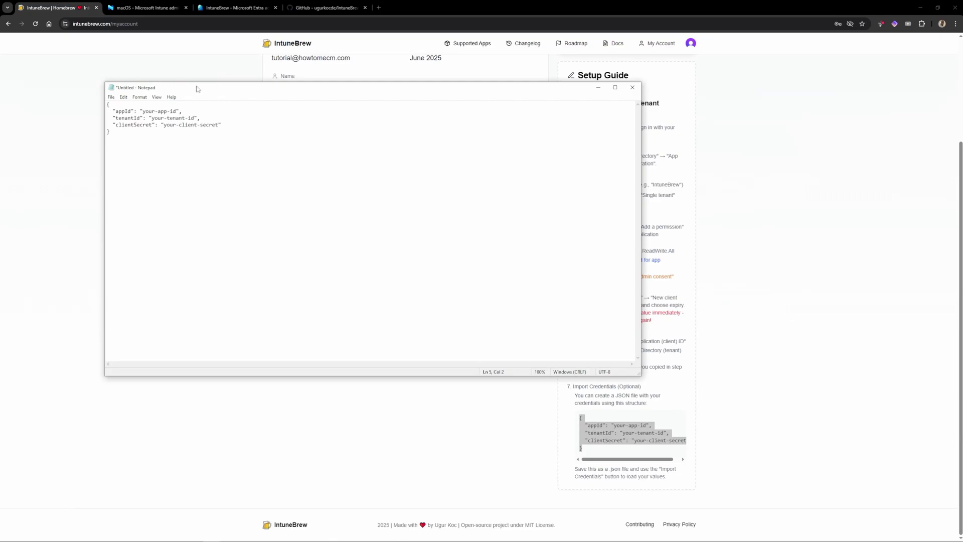
drag(197, 86, 0, 150)
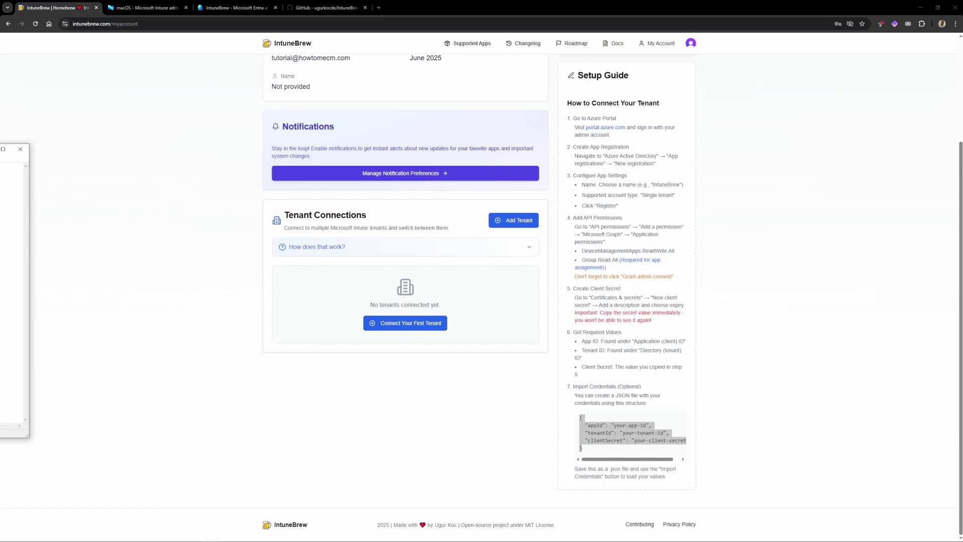
Fill the Notepad JSON with the application ID, tenant ID and client secret copied from Entra, and save it as intunebrew.json.
click(235, 8)
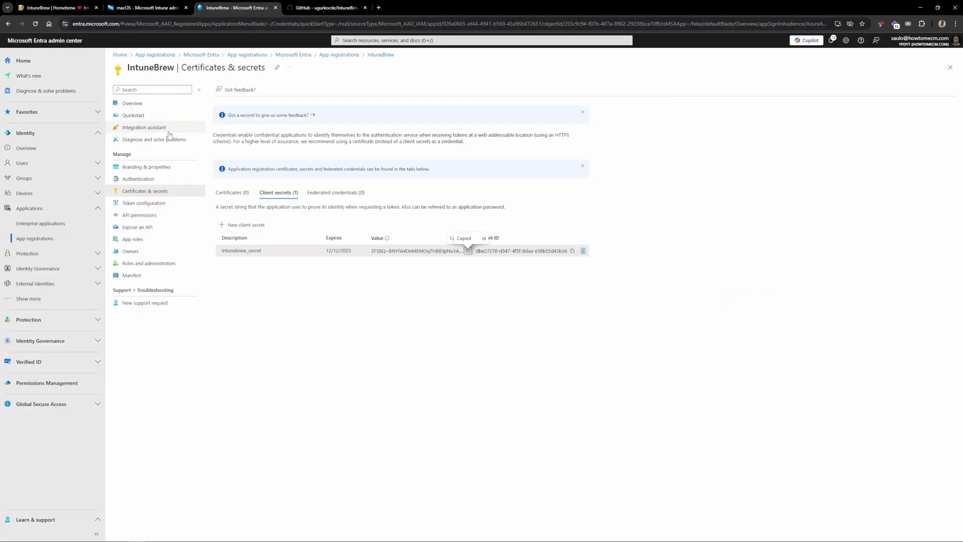
click(134, 103)
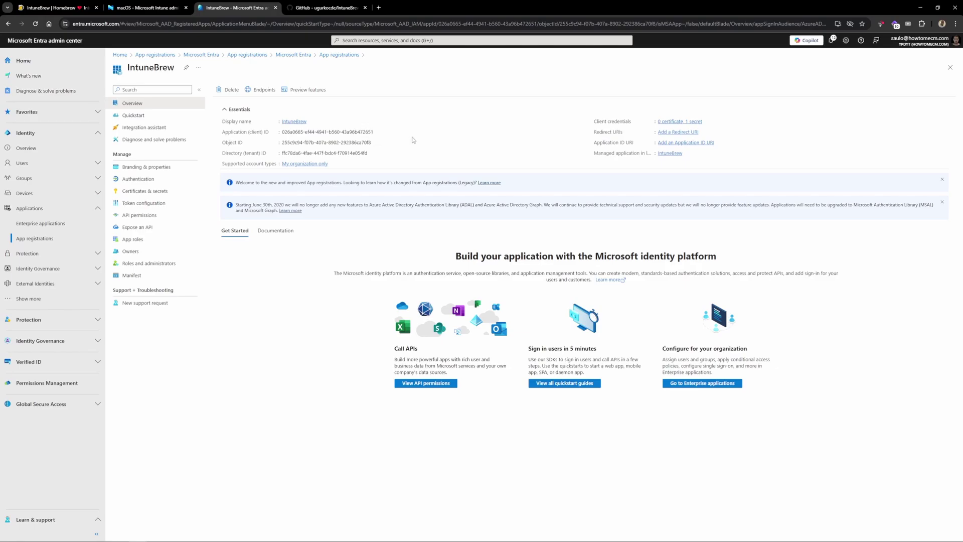
click(378, 132)
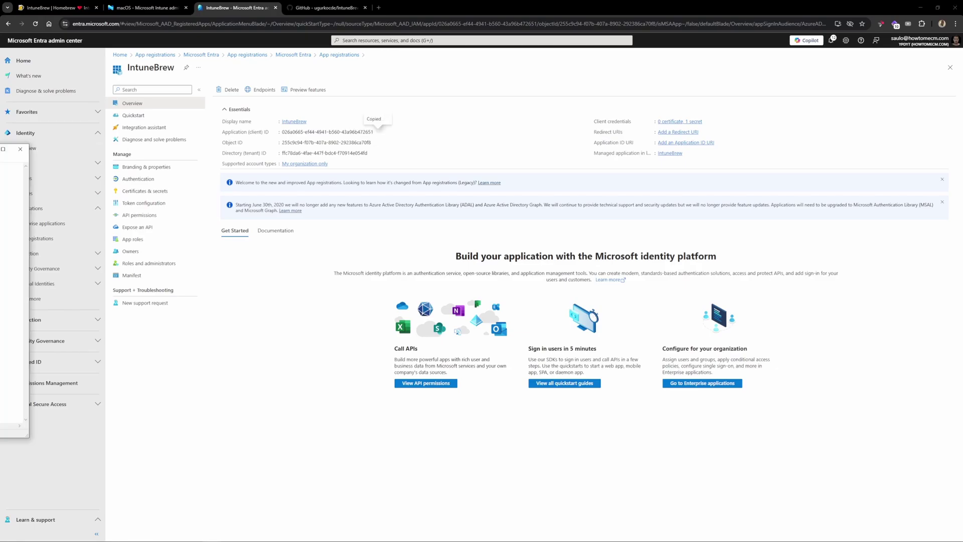
click(374, 154)
click(145, 193)
click(468, 230)
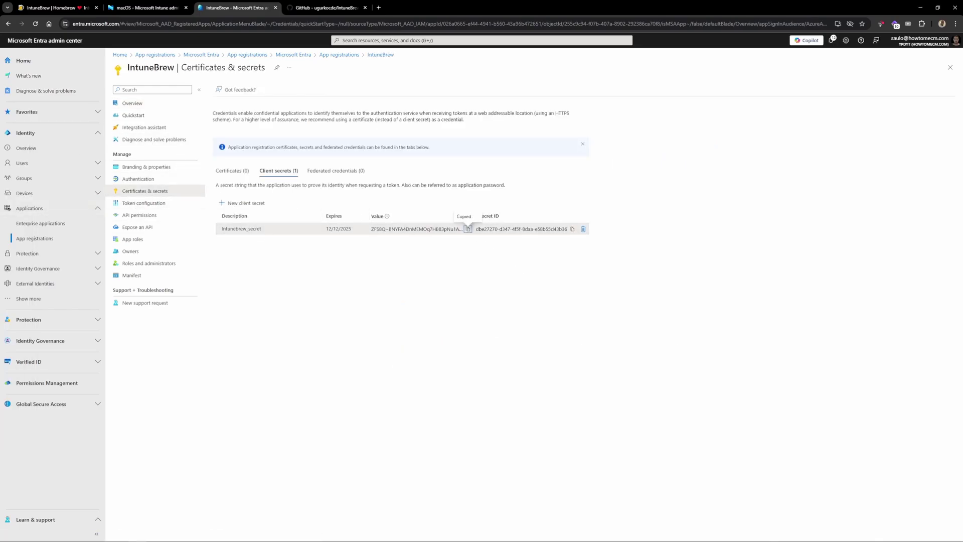
key(alt+Tab)
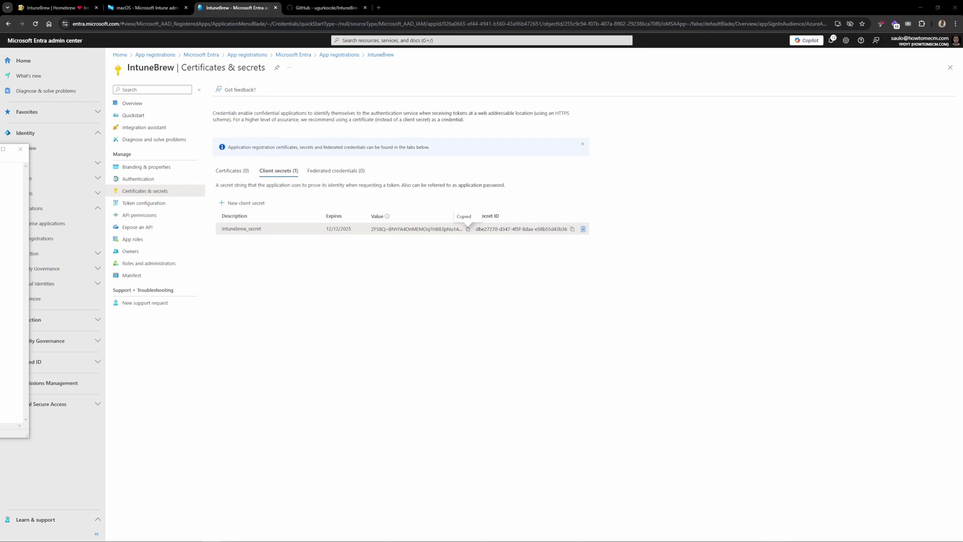
drag(10, 150, 692, 184)
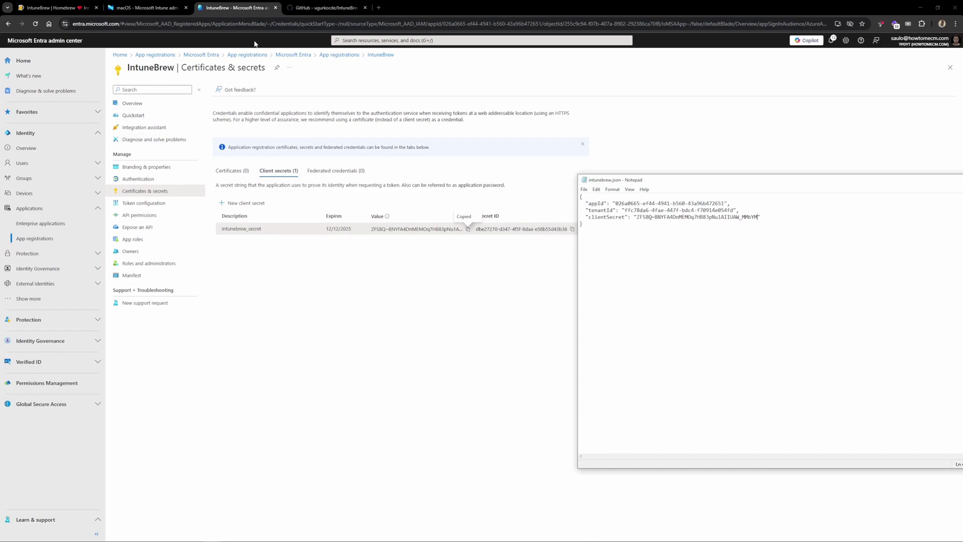
Add the first tenant connection in IntuneBrew by importing the app ID, tenant ID and client secret from intunebrew.json.
click(44, 6)
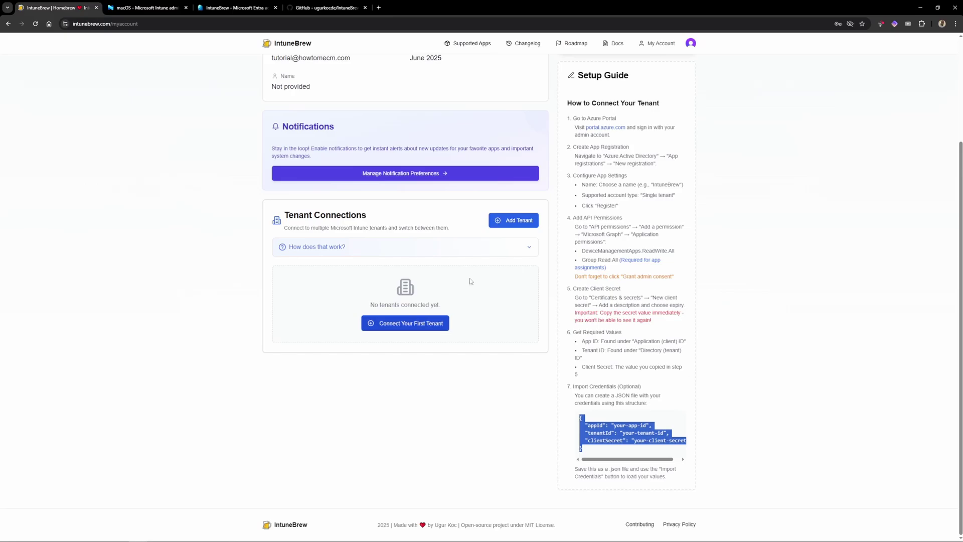
click(396, 331)
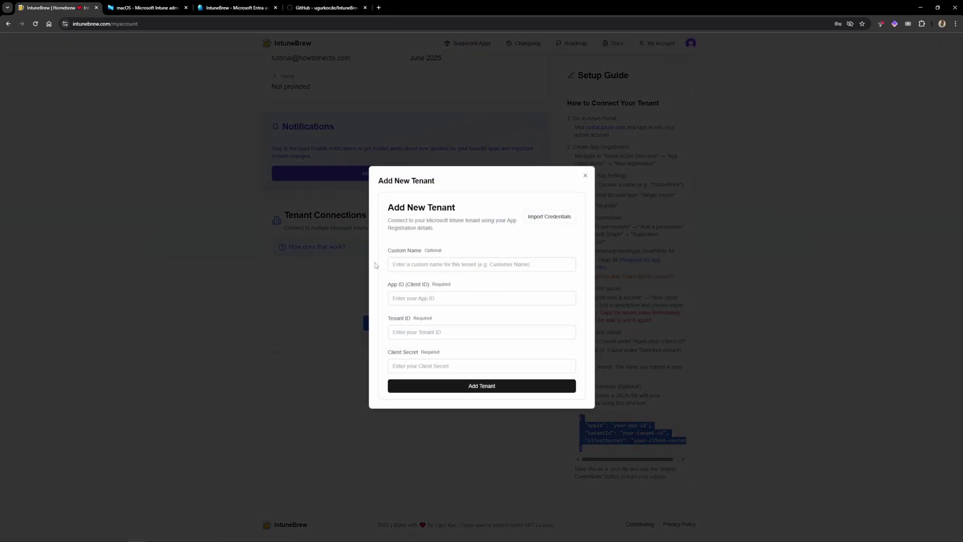
click(407, 299)
key(Tab)
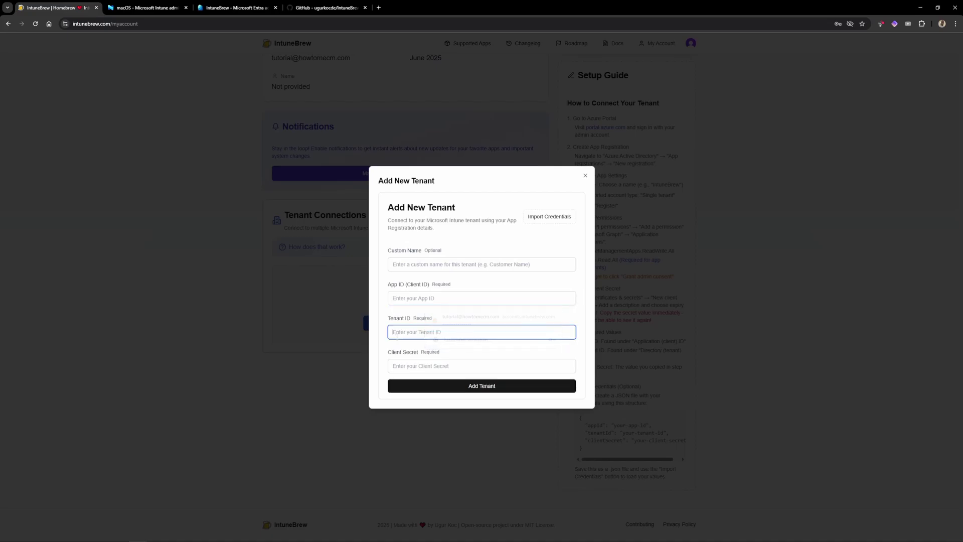
click(417, 365)
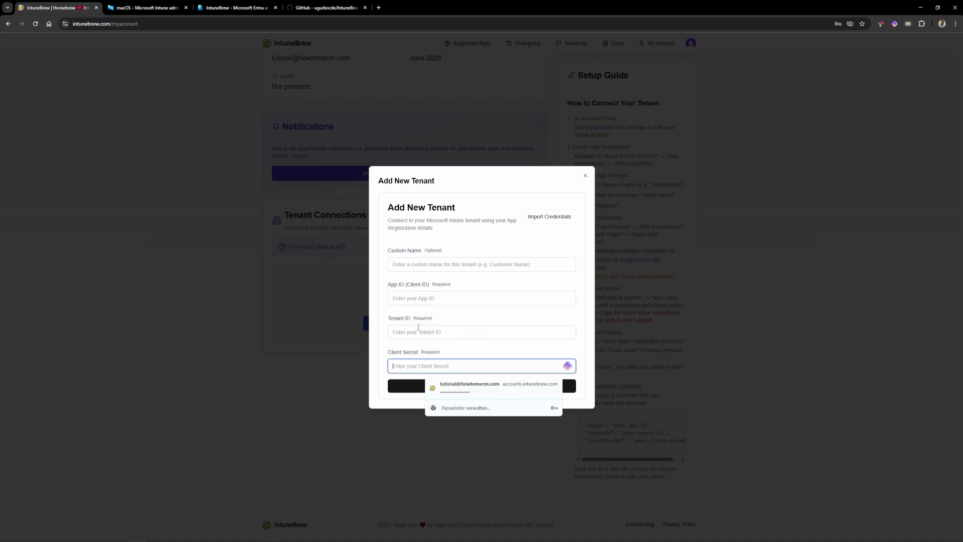
click(414, 298)
click(404, 332)
key(Tab)
click(553, 223)
double_click(103, 100)
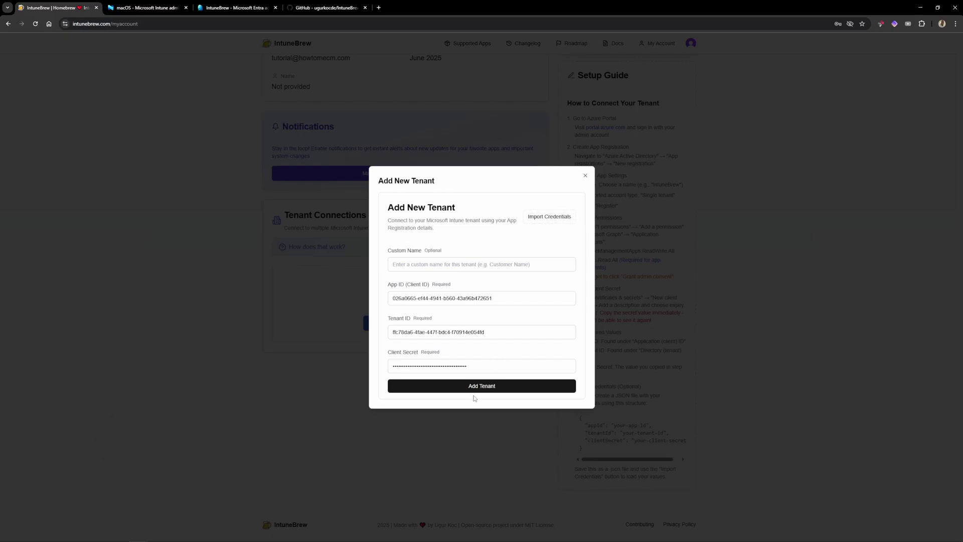
click(494, 387)
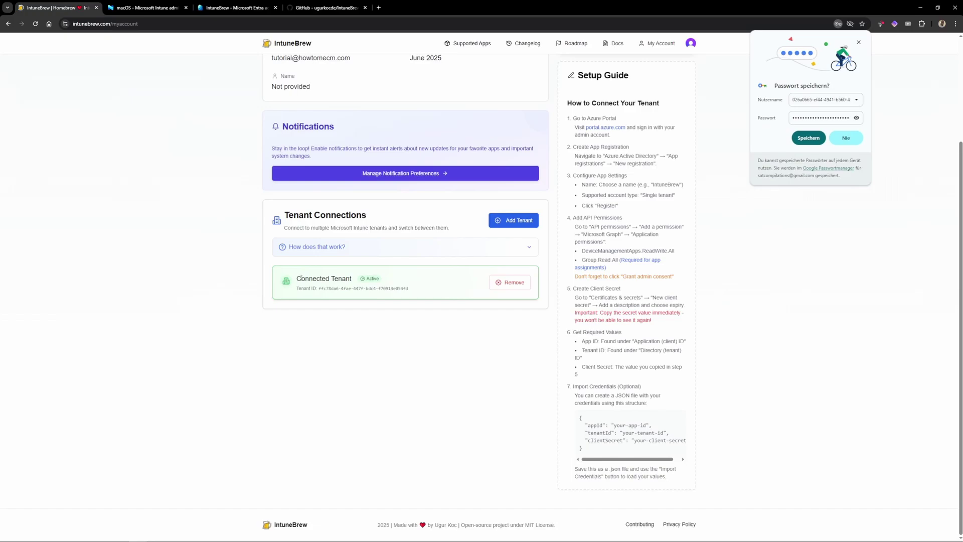
Check the tenant connection on the account page against the upload notice on the Supported Applications page, dismissing the offer to save the password.
drag(297, 277, 351, 279)
click(409, 295)
scroll(639, 302, up, 2)
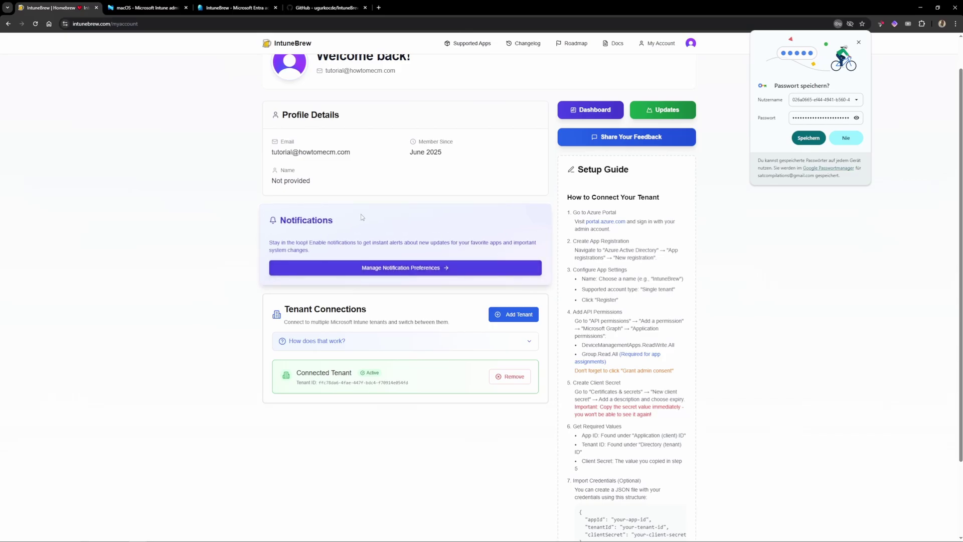
click(467, 44)
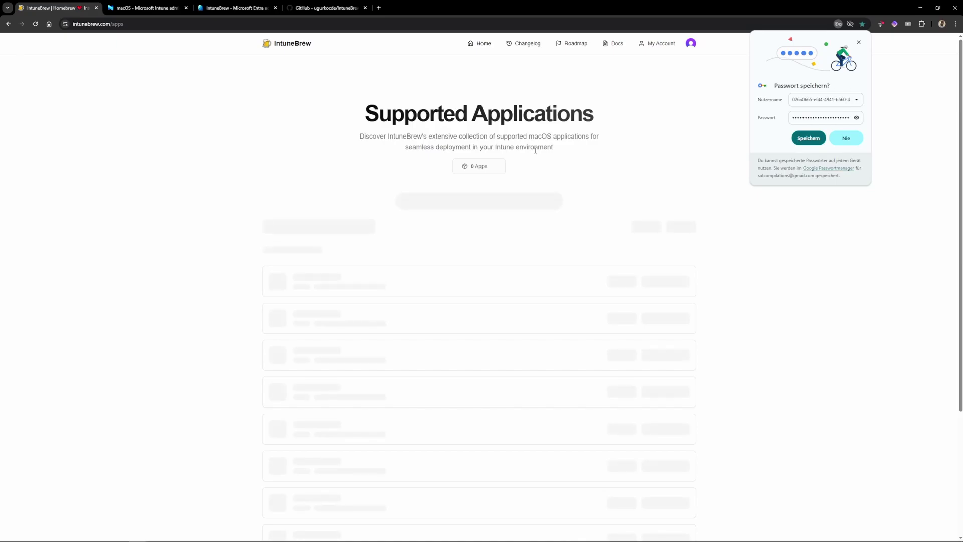
click(859, 43)
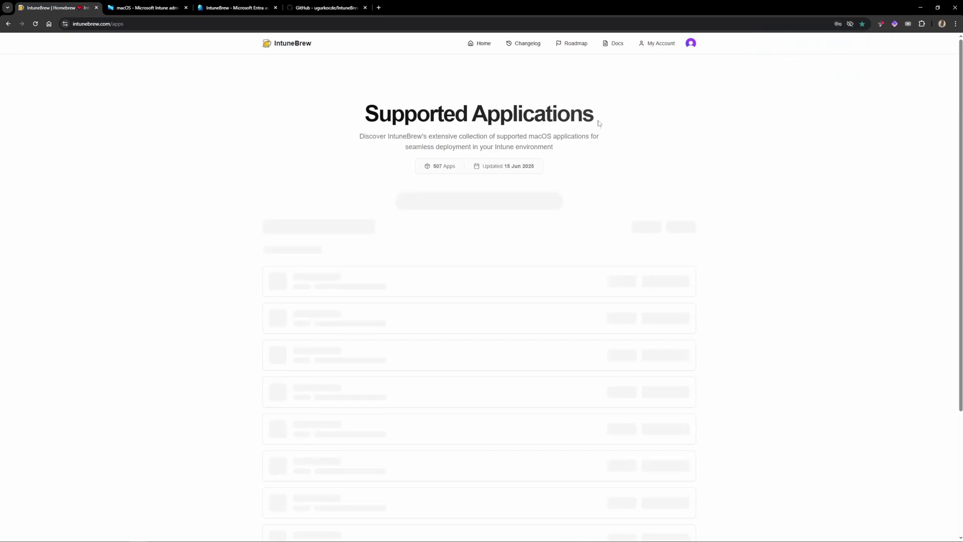
double_click(439, 166)
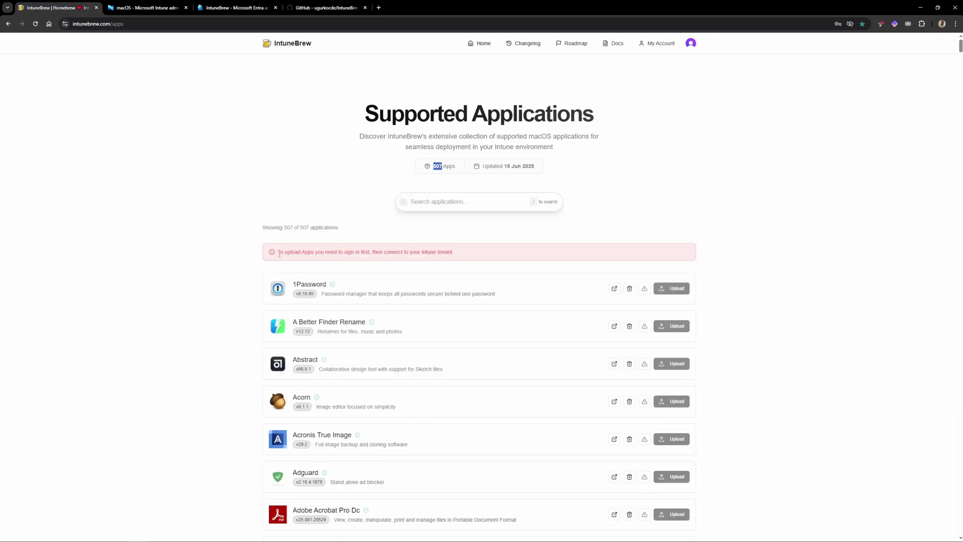
drag(279, 254, 439, 251)
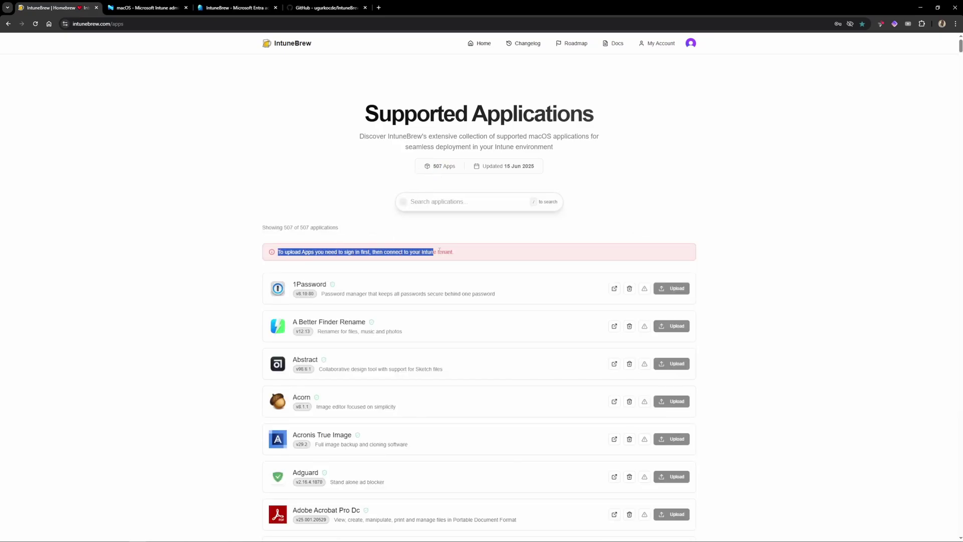
click(501, 236)
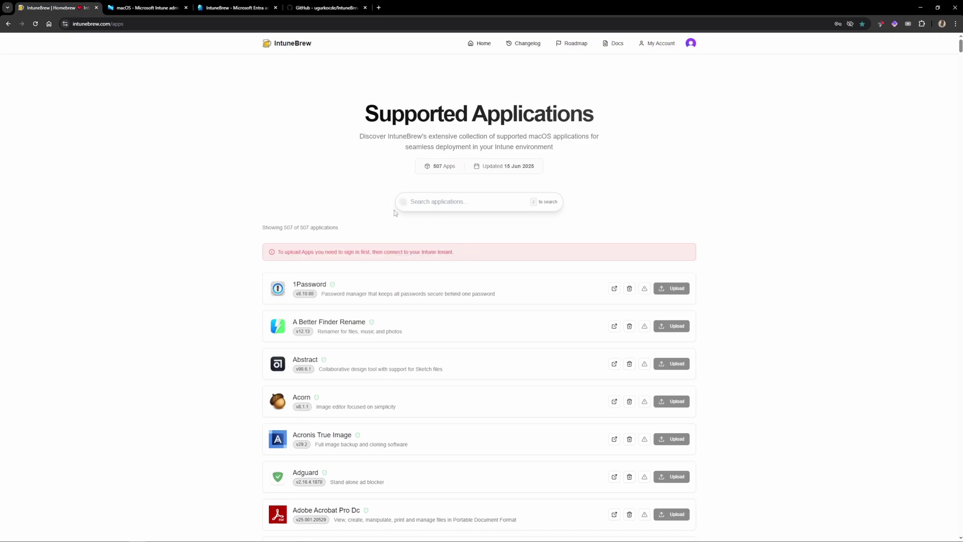
click(657, 43)
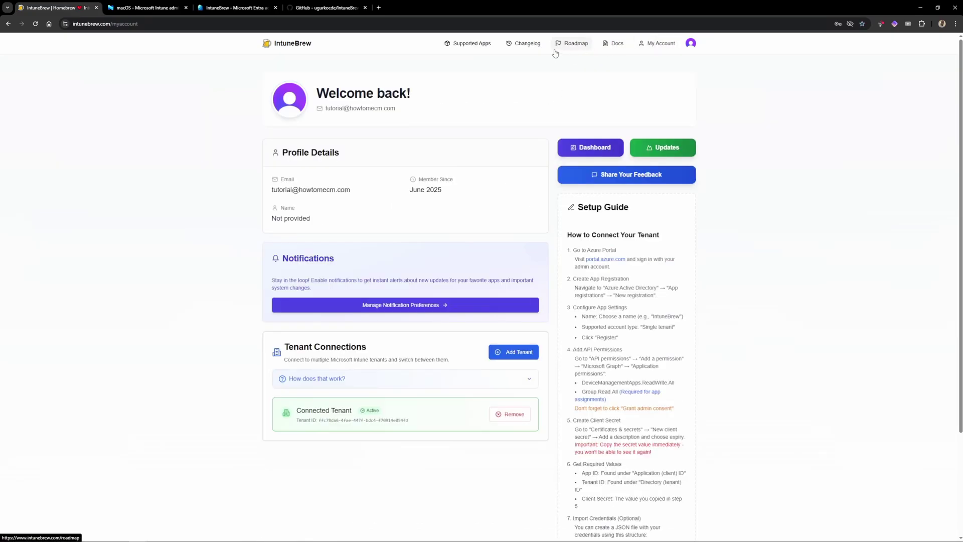
Browse the list of supported macOS applications in IntuneBrew.
click(457, 43)
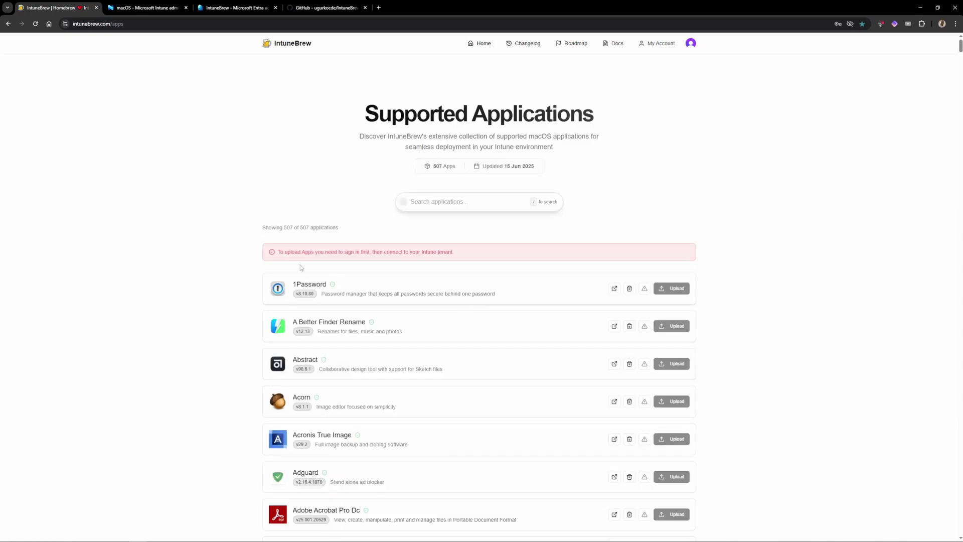
scroll(308, 296, down, 6)
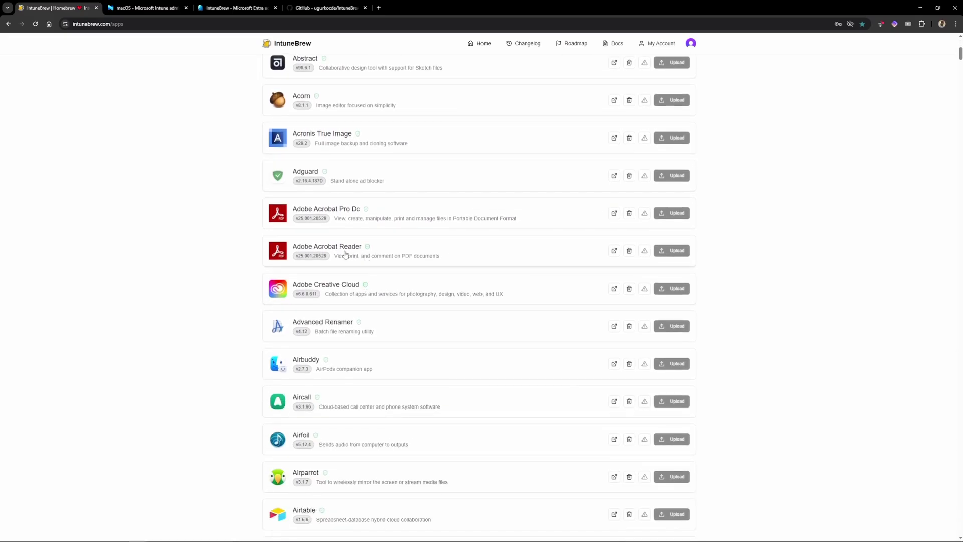
scroll(397, 307, down, 5)
scroll(396, 308, down, 15)
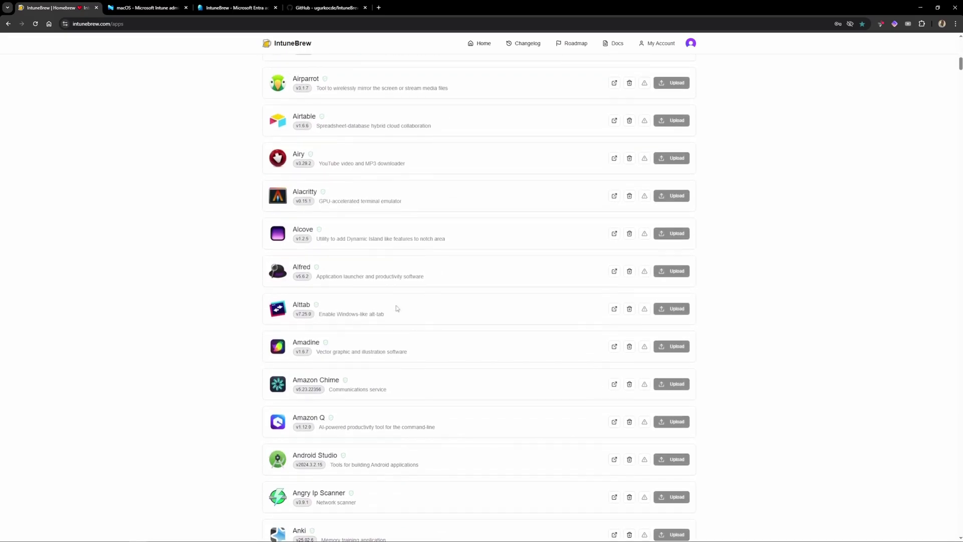
scroll(396, 308, down, 20)
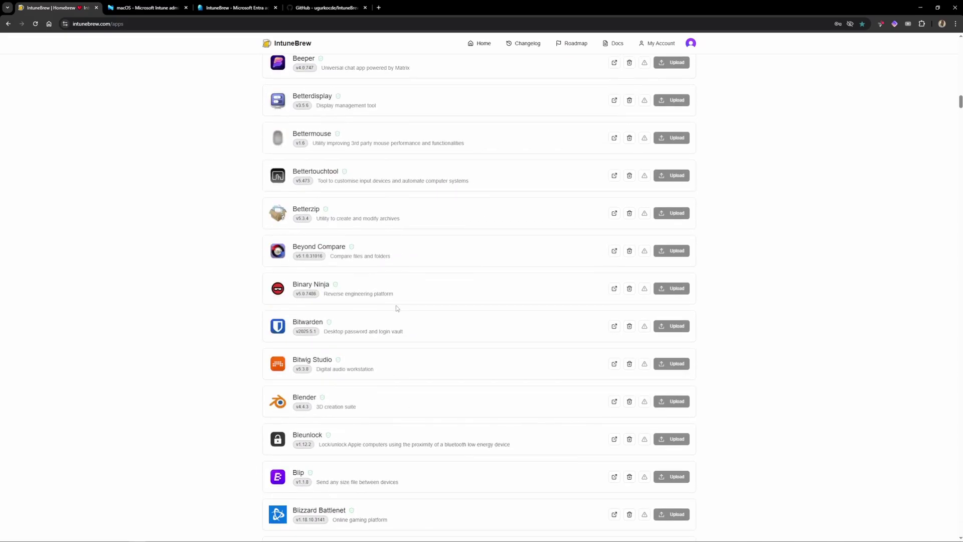
scroll(396, 307, up, 20)
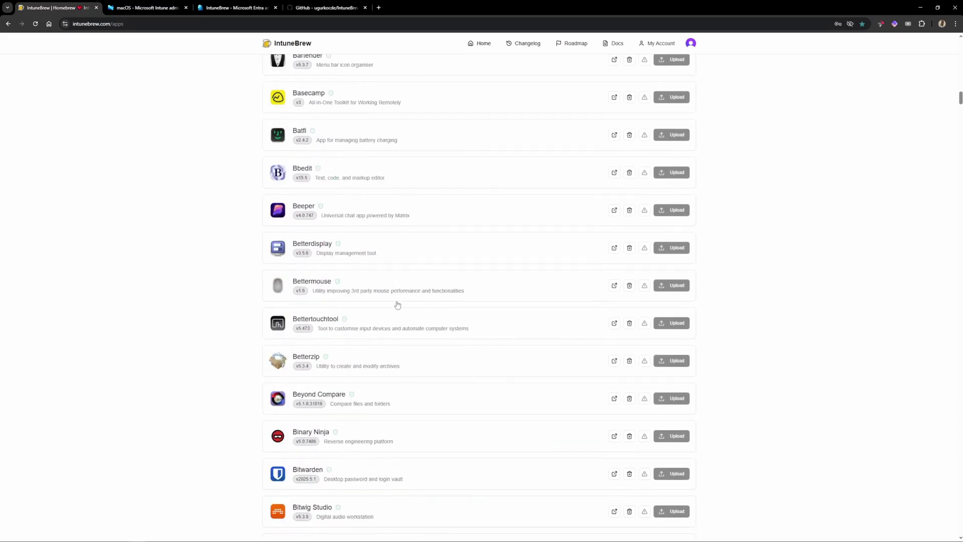
Search the supported applications for code and chrome, and clear the search.
click(441, 199)
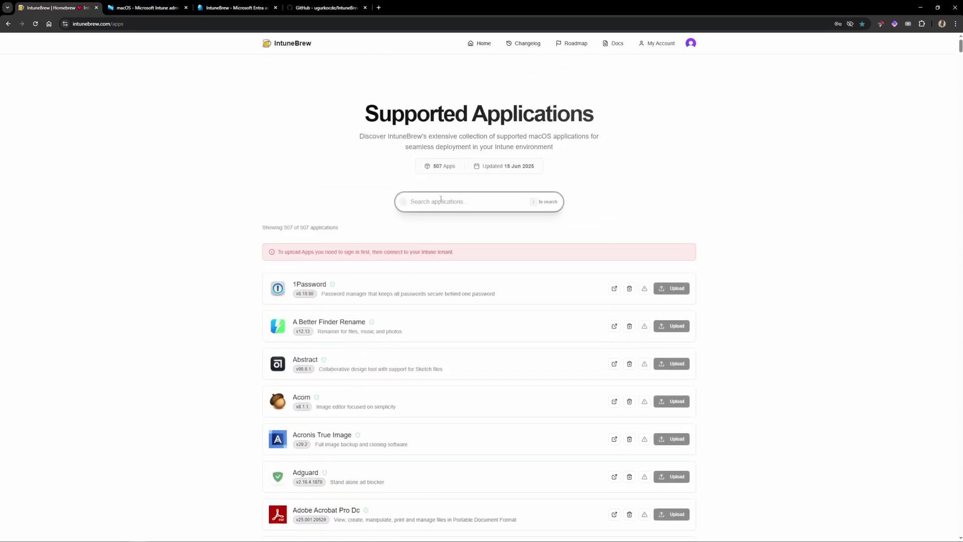
text(code)
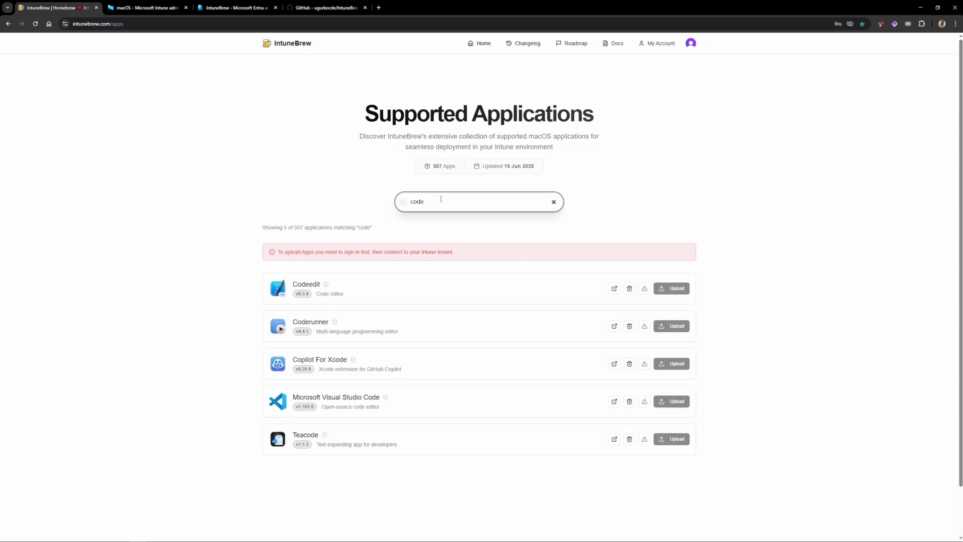
key(ctrl+a)
text(chrome)
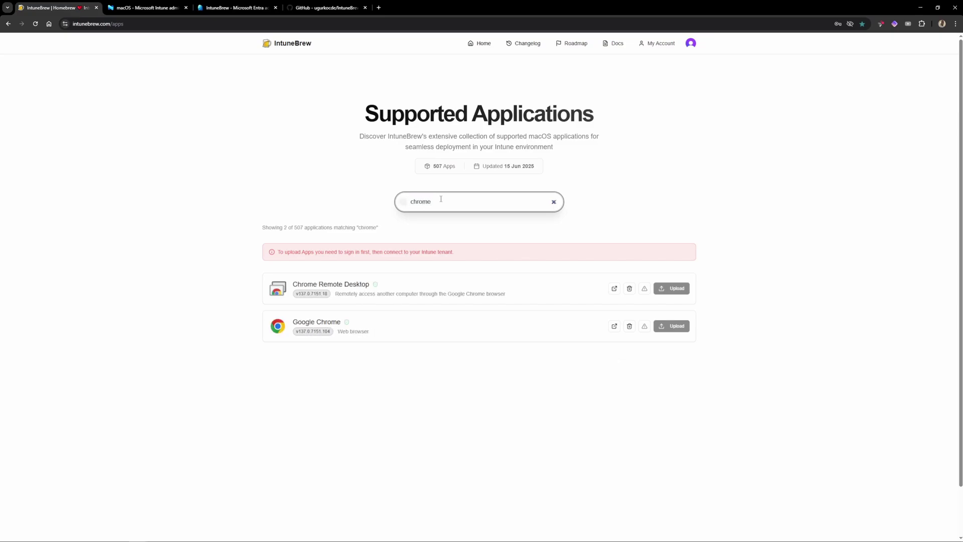
double_click(434, 204)
key(BackSpace)
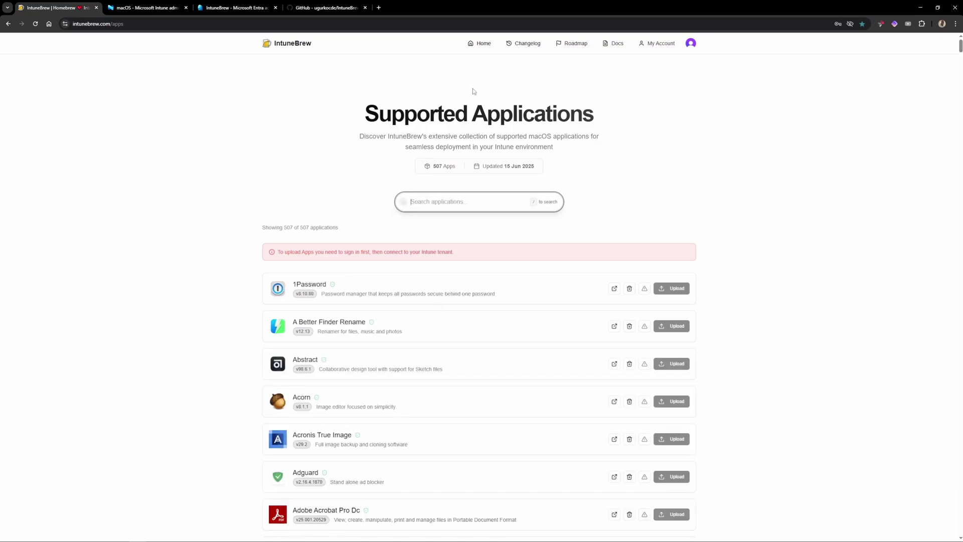
Review the IntuneBrew changelog from v1.5.0 down to v1.1.0, highlighting the v1.3.0 upload speed improvement.
click(512, 45)
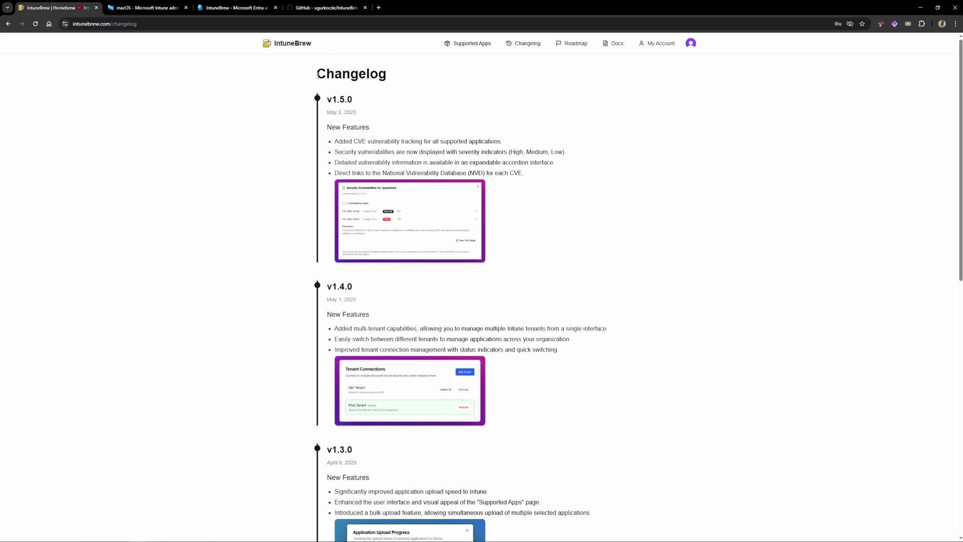
scroll(492, 244, down, 10)
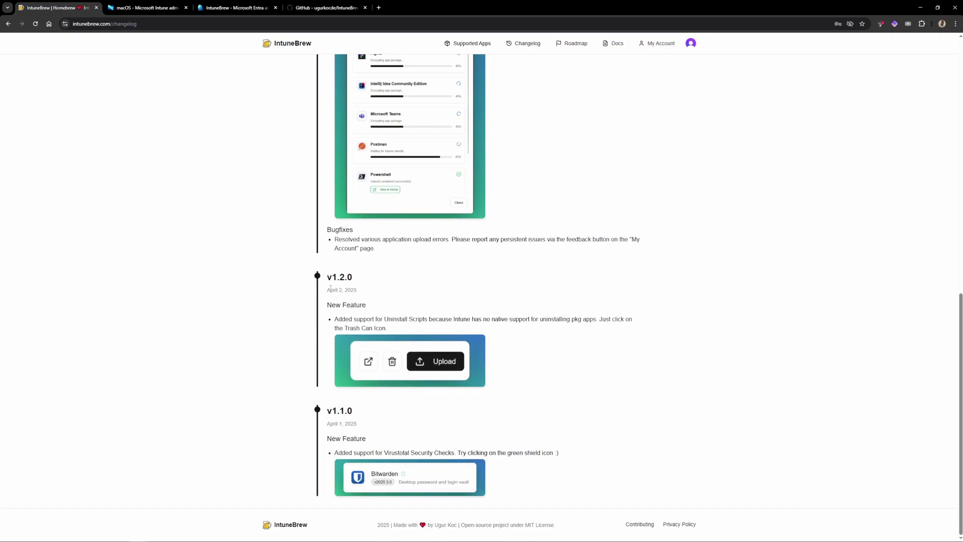
scroll(415, 337, up, 2)
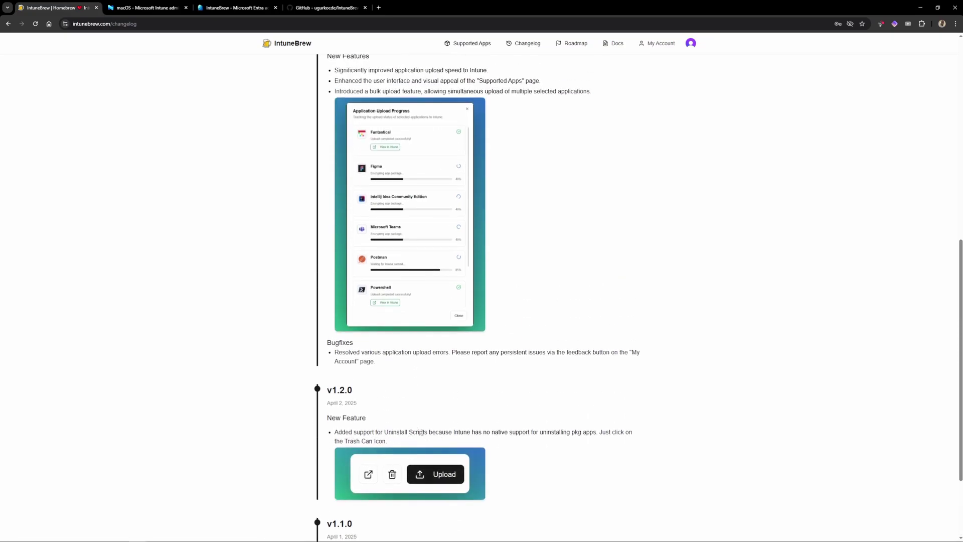
scroll(433, 166, up, 2)
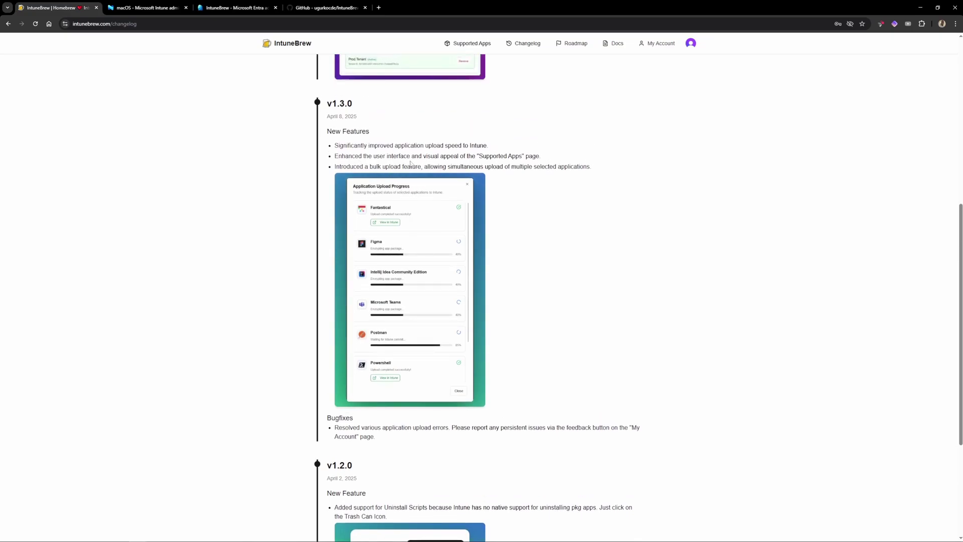
scroll(410, 164, up, 1)
drag(344, 186, 489, 184)
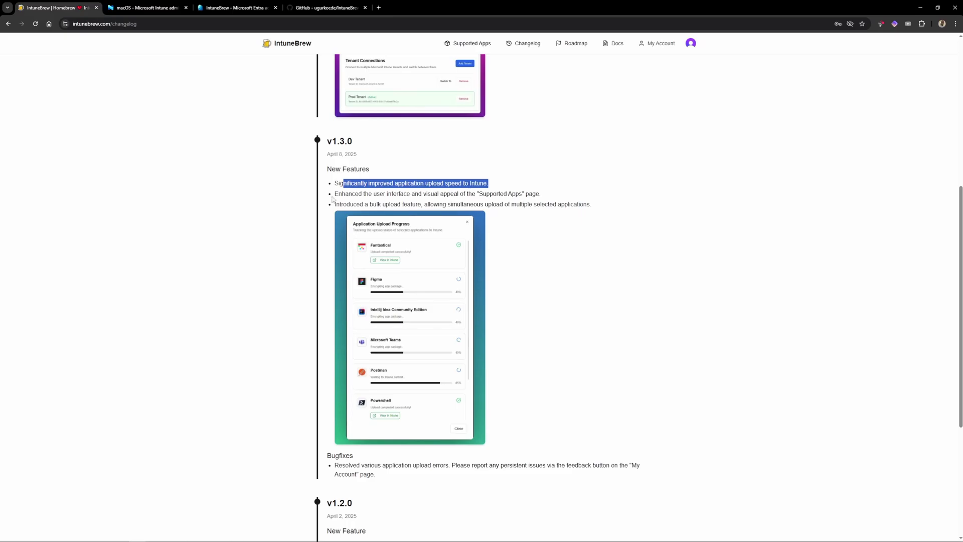
scroll(343, 165, down, 1)
scroll(343, 165, up, 9)
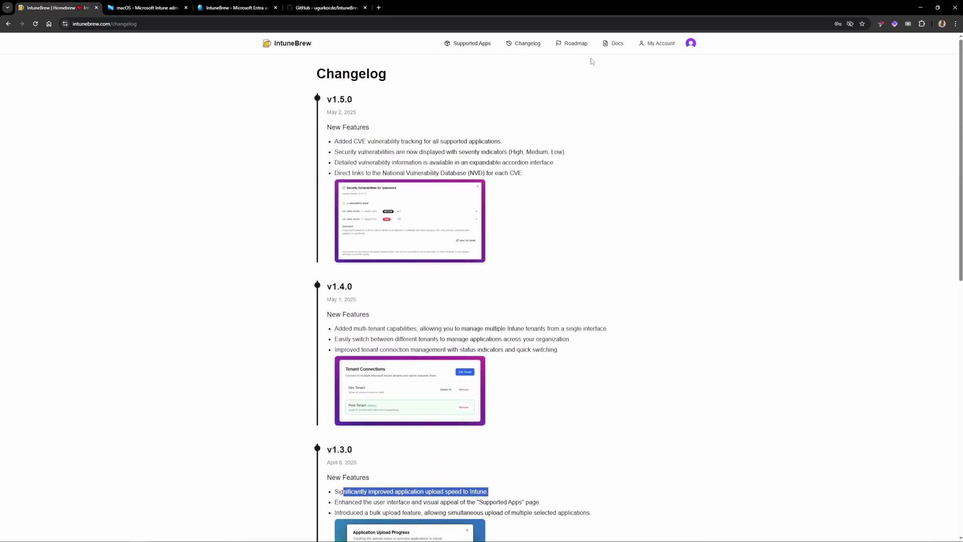
Review the IntuneBrew product roadmap and check the GitHub issue for the planned Public API for 3rd Party Integrations.
click(572, 44)
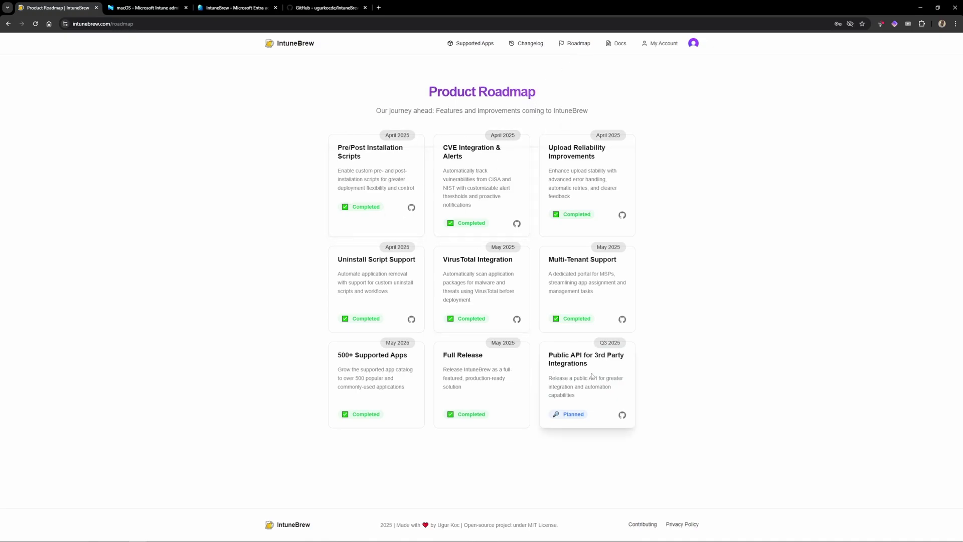
drag(548, 355, 597, 365)
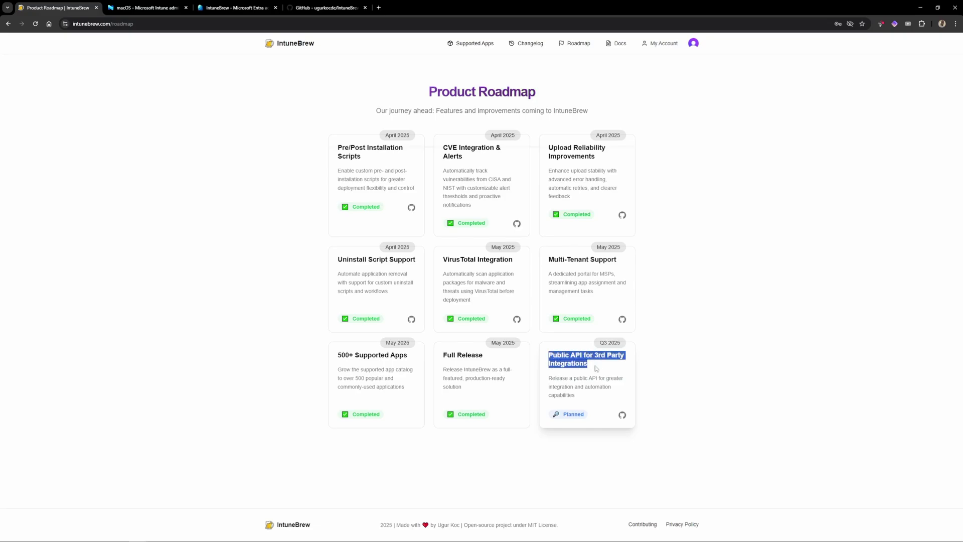
click(692, 386)
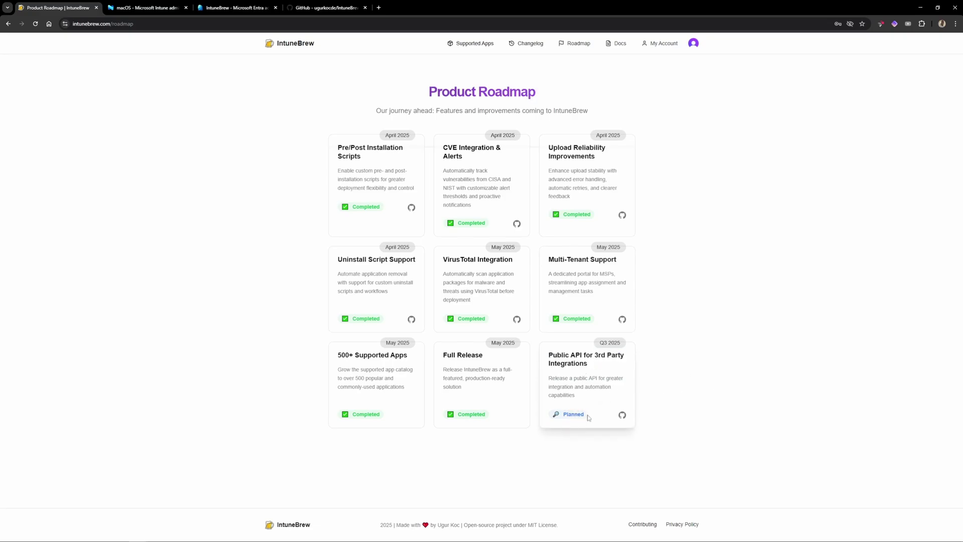
click(623, 416)
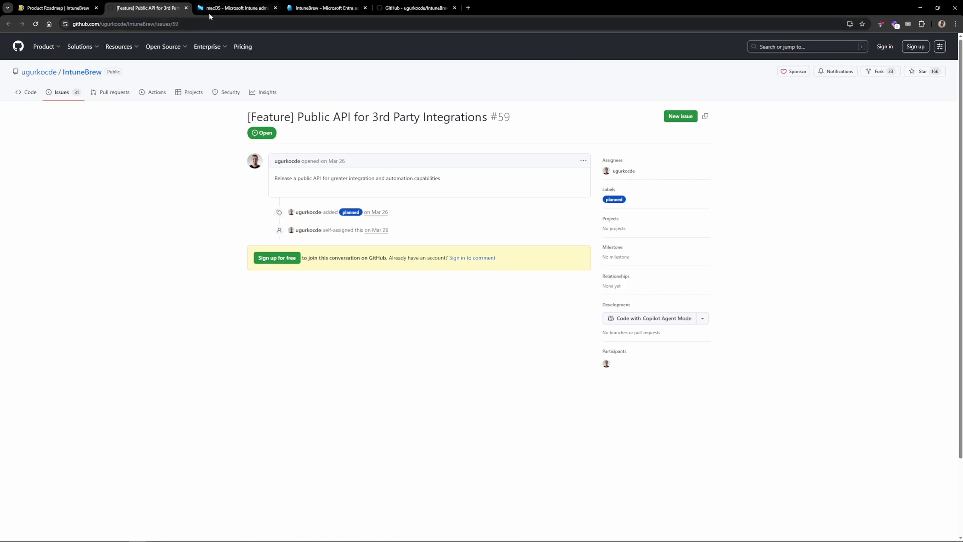
click(56, 8)
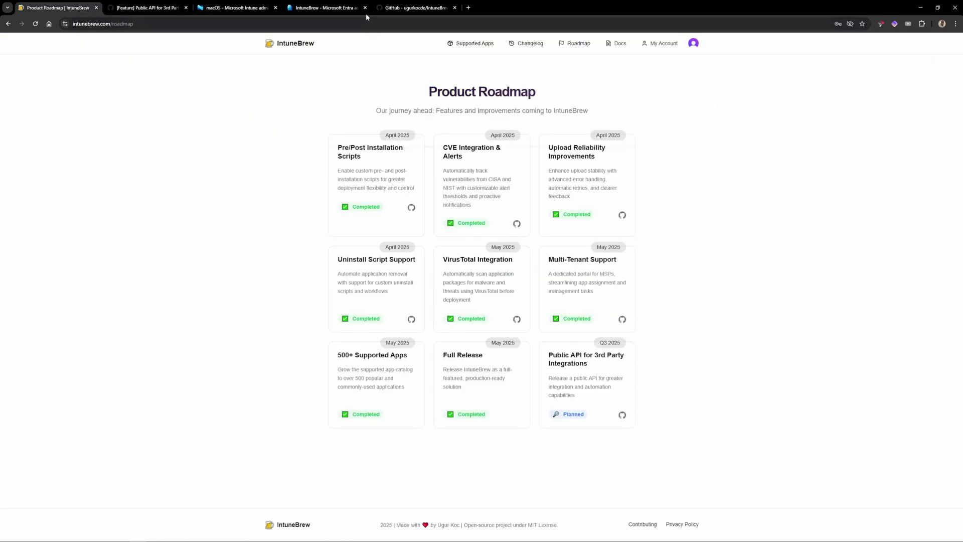
Switch to the IntuneBrew GitHub repository and read the README's introduction, table of contents, latest updates and features.
click(411, 7)
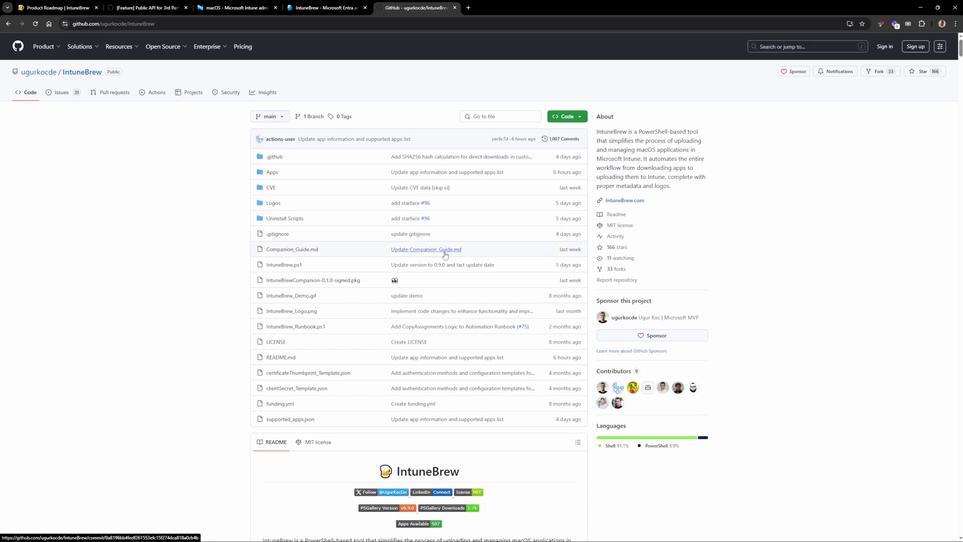
scroll(462, 279, down, 3)
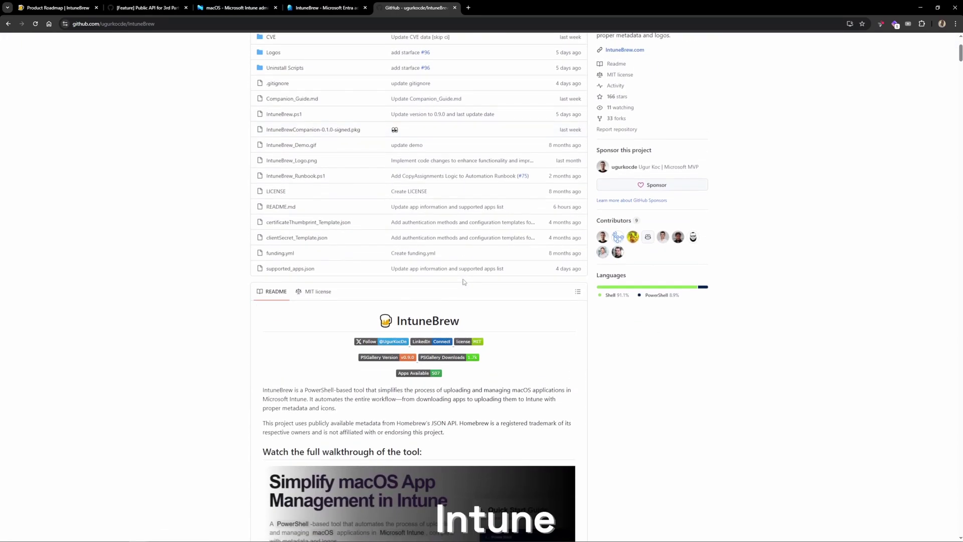
scroll(464, 282, down, 2)
scroll(485, 302, down, 4)
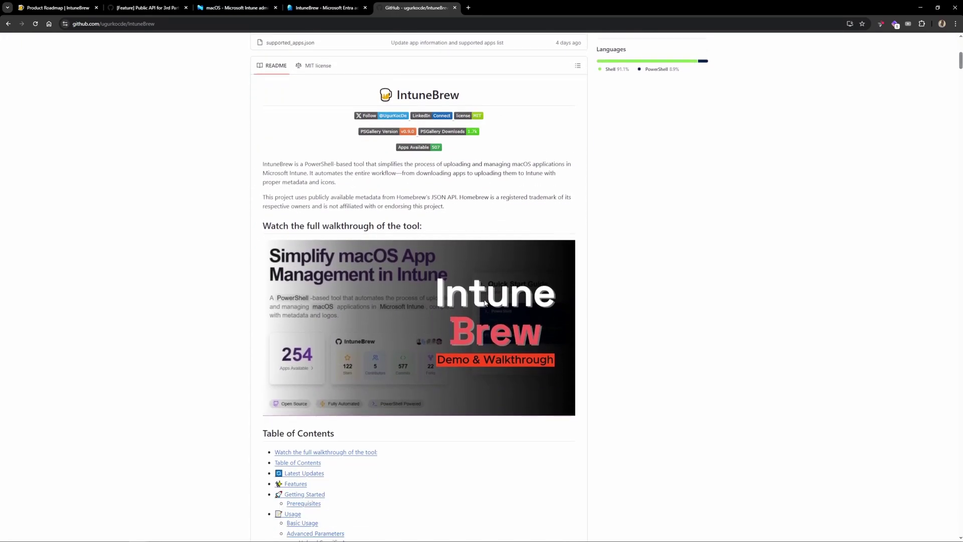
scroll(485, 302, down, 3)
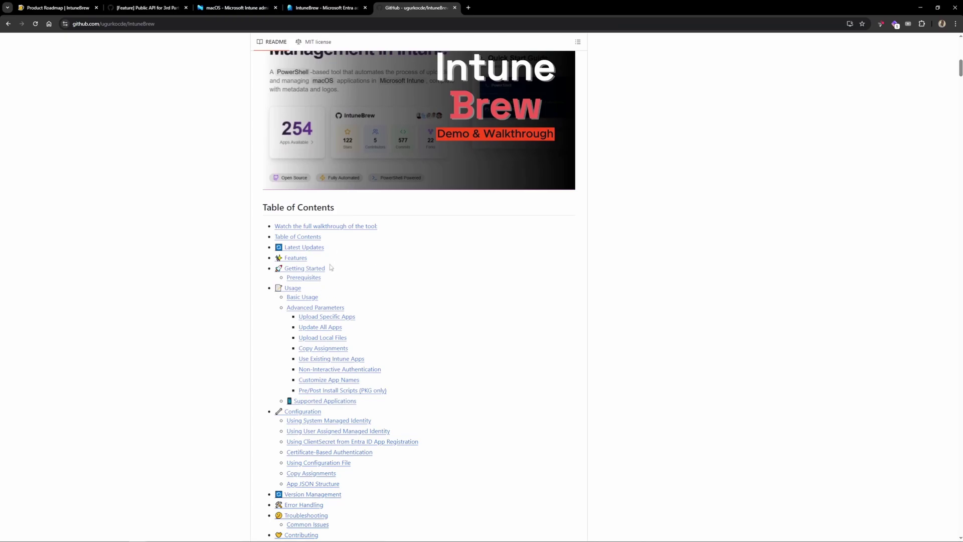
scroll(313, 265, down, 9)
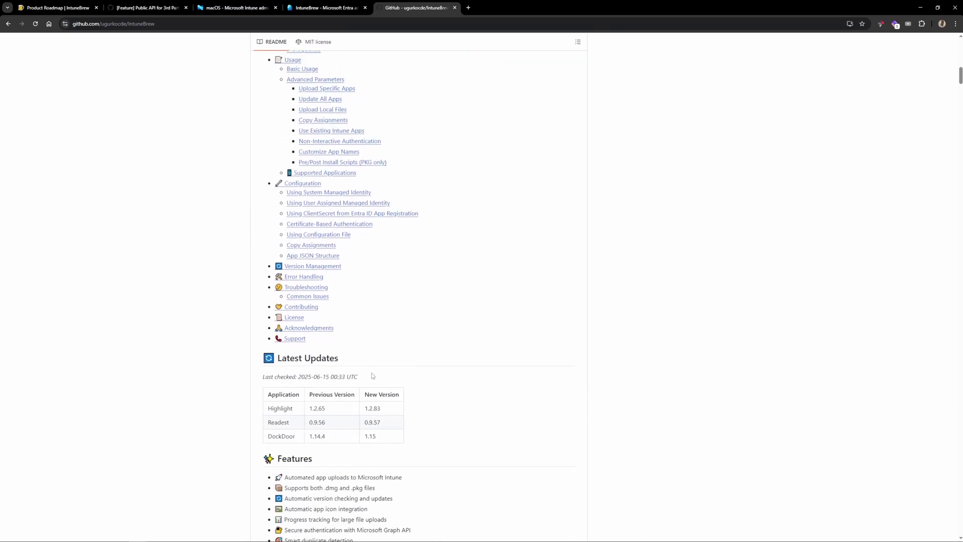
scroll(371, 374, down, 3)
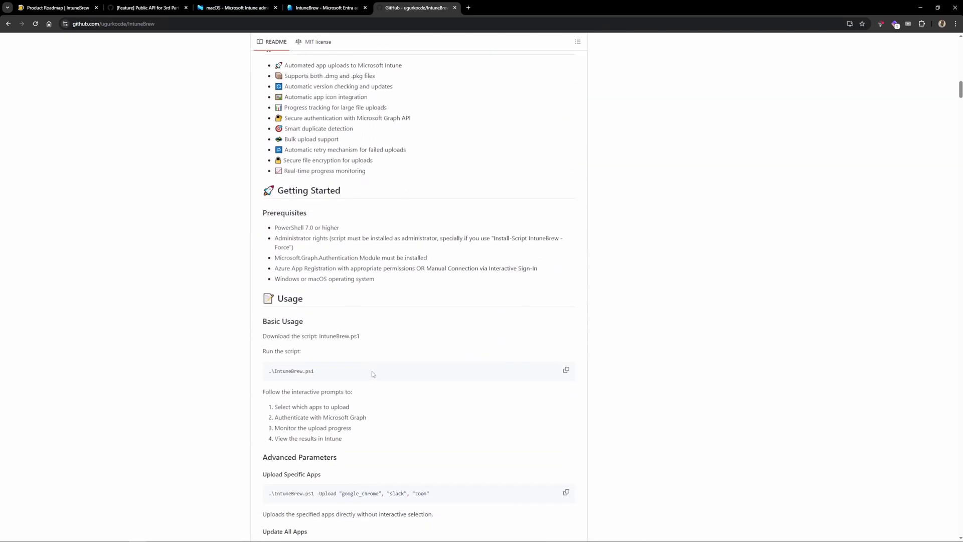
Read the README's prerequisites, basic usage and advanced parameters, down to the Pre/Post Install Scripts (PKG only) section.
scroll(373, 374, down, 2)
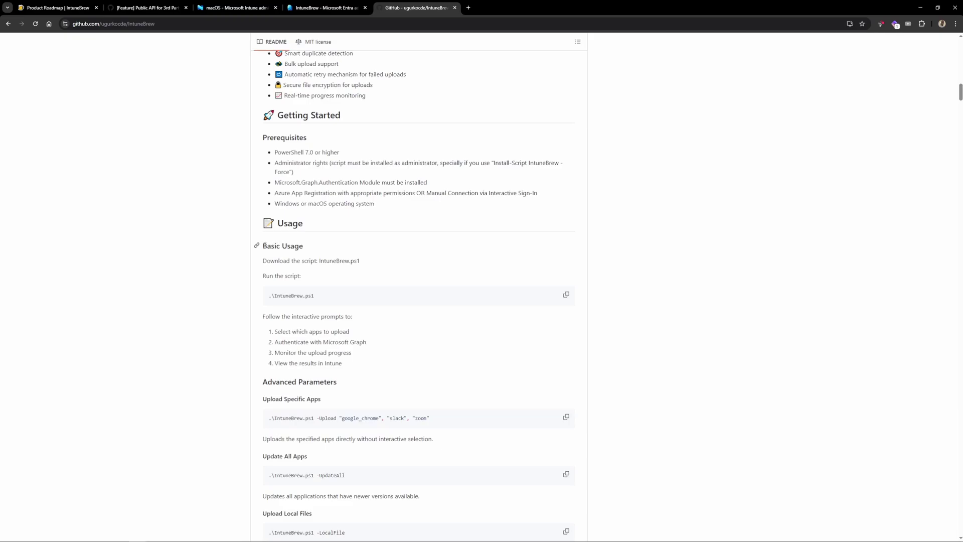
scroll(359, 397, down, 2)
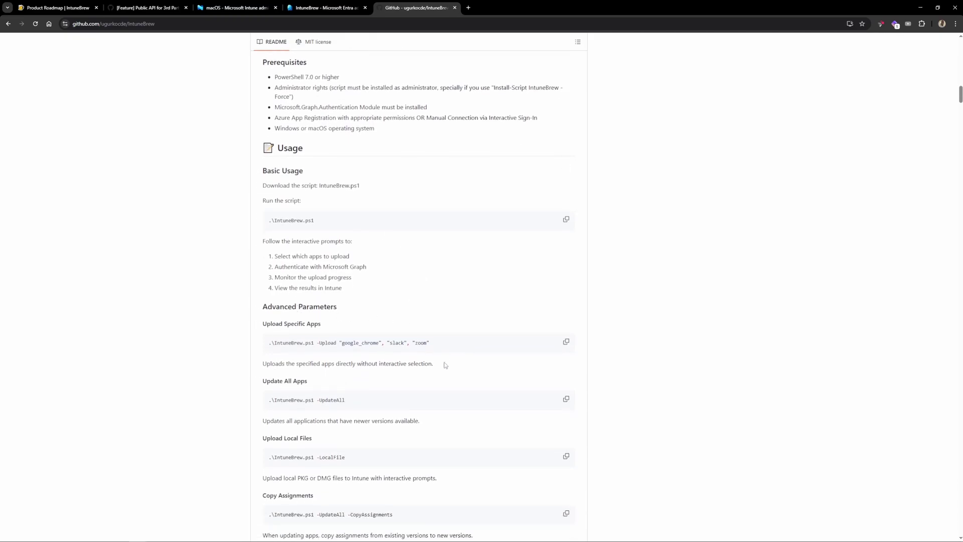
scroll(354, 391, down, 4)
scroll(357, 391, down, 5)
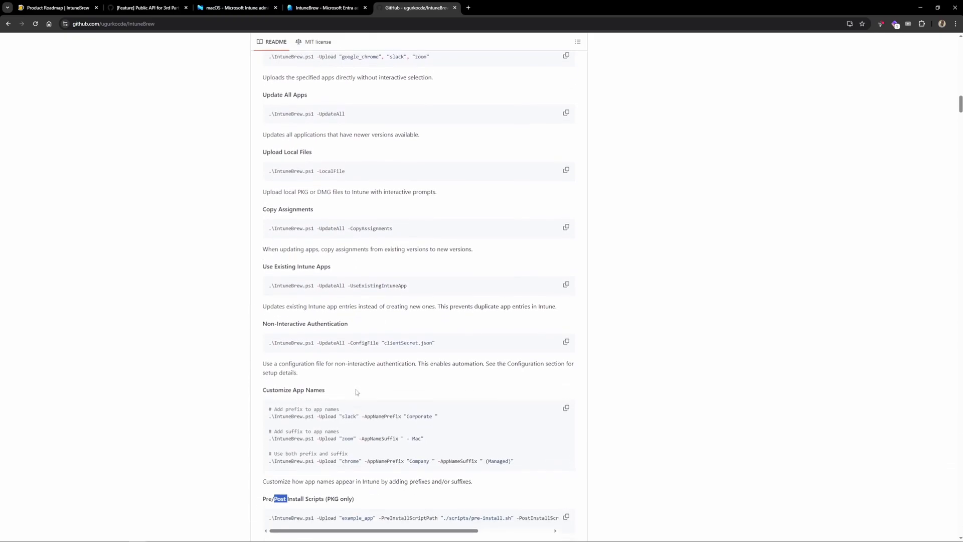
triple_click(275, 408)
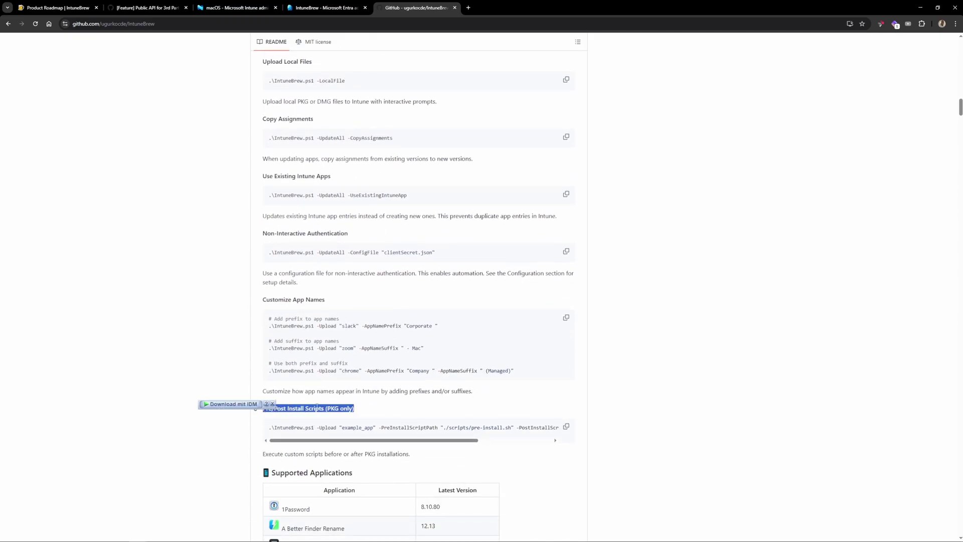
click(381, 410)
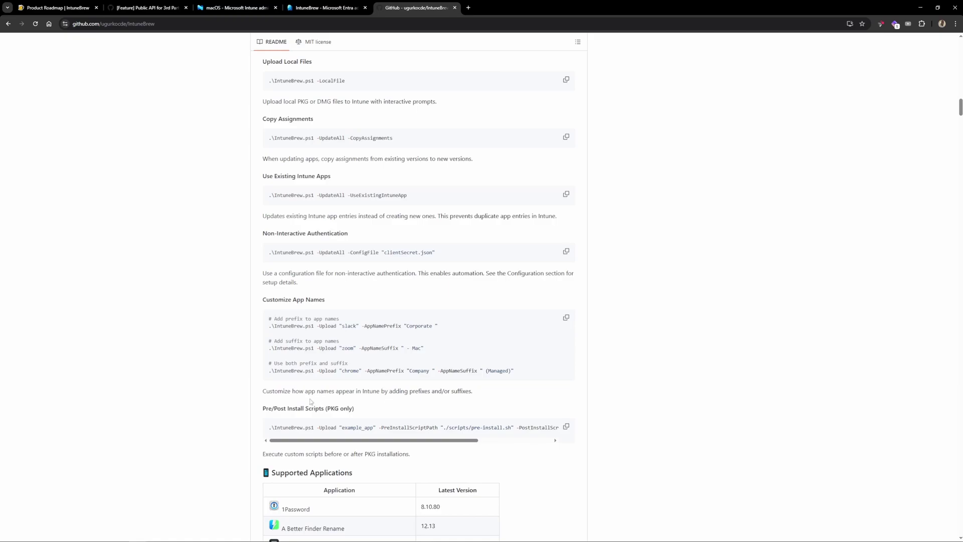
Look through the README's Supported Applications table and its latest version numbers.
scroll(446, 399, down, 5)
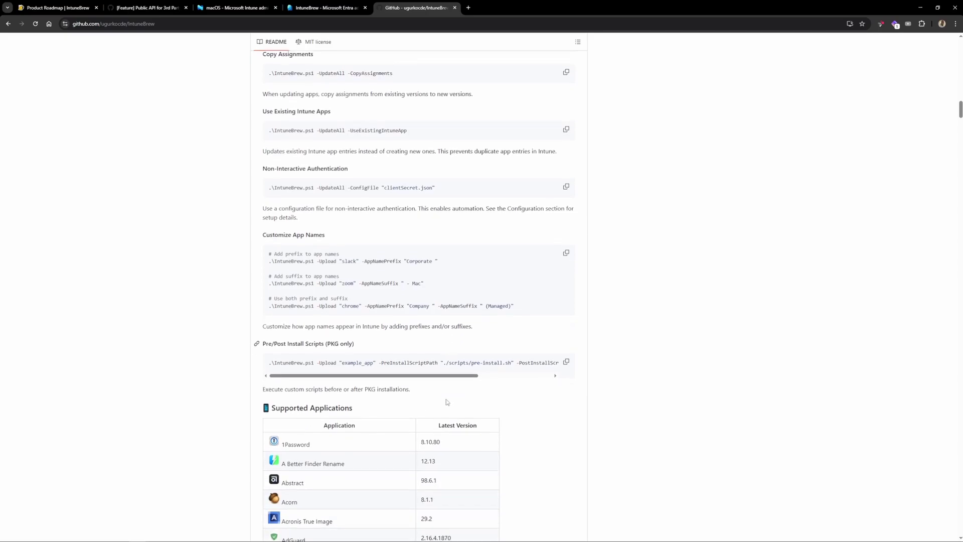
scroll(446, 401, down, 20)
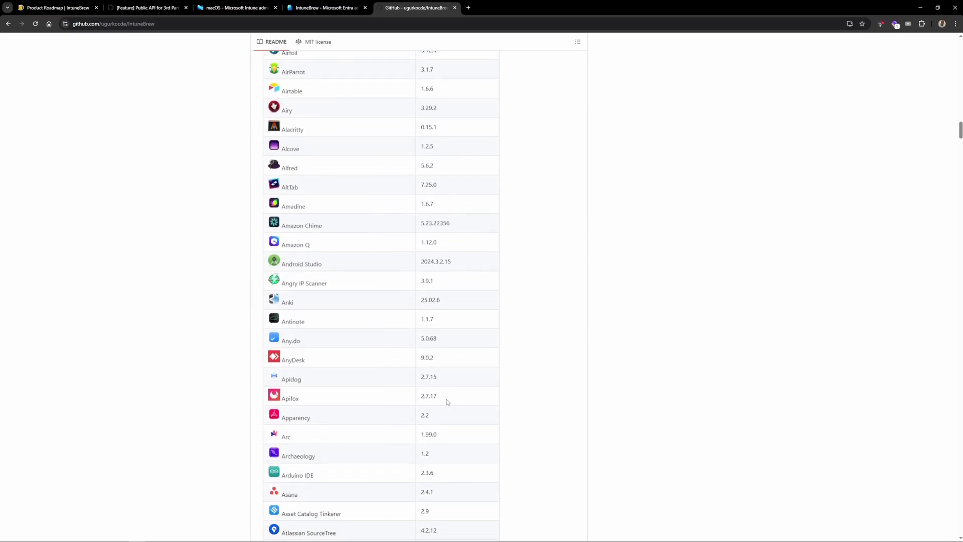
scroll(447, 401, down, 20)
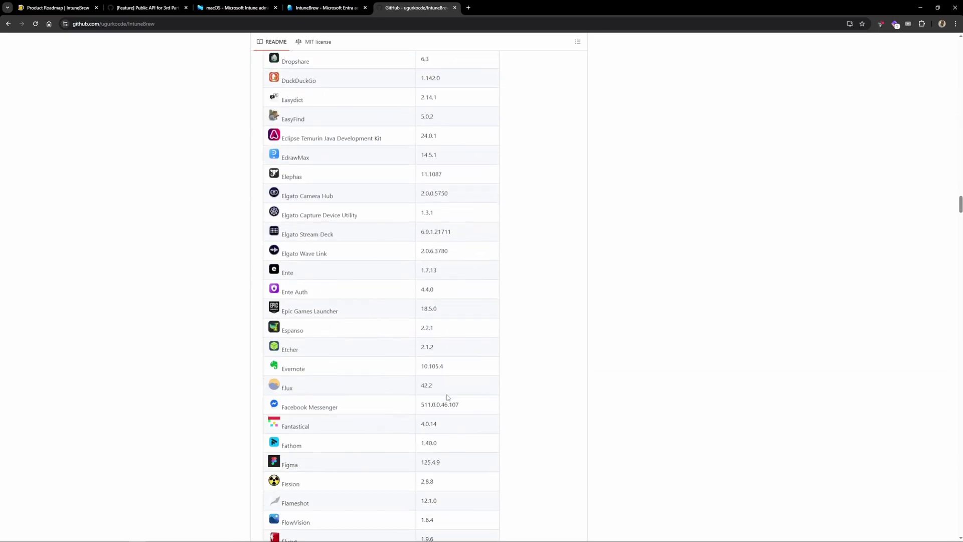
scroll(448, 398, down, 20)
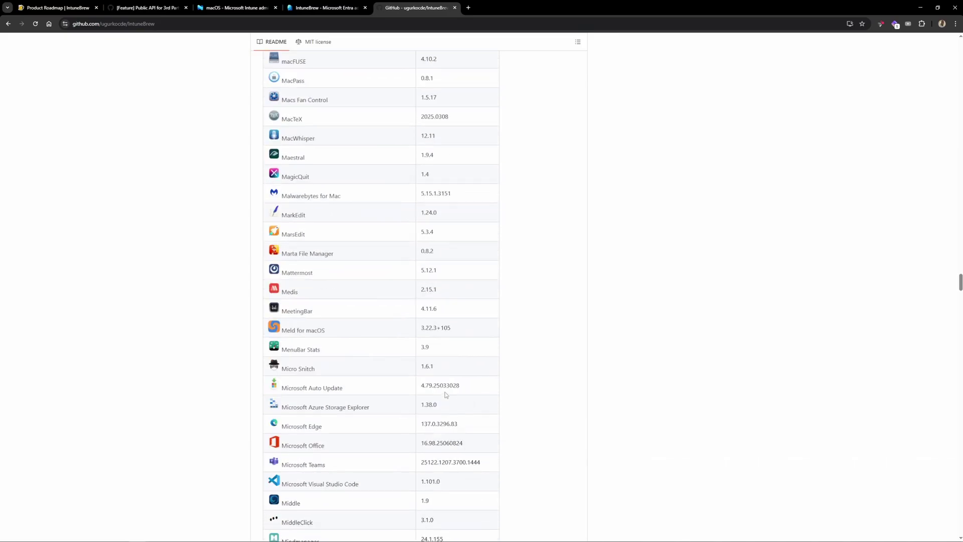
scroll(444, 392, down, 20)
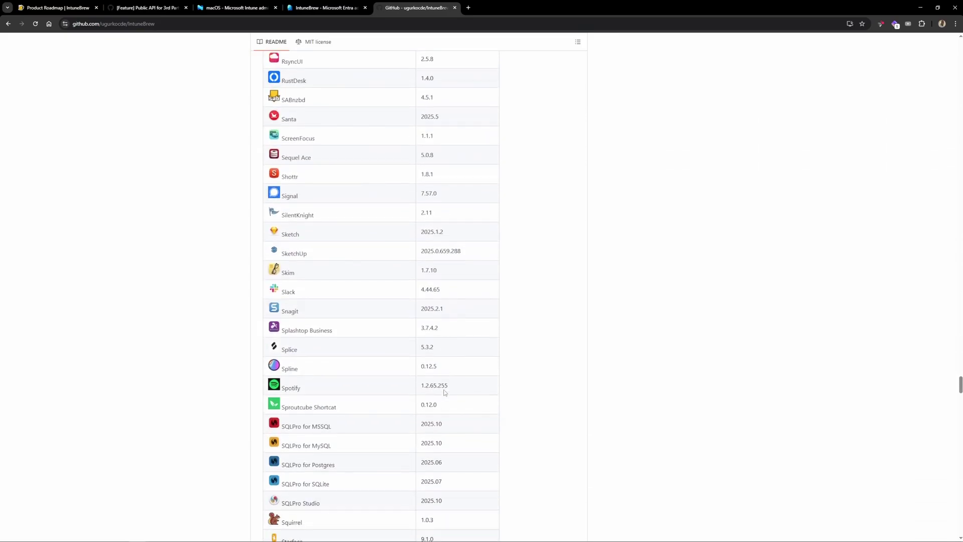
scroll(444, 393, down, 15)
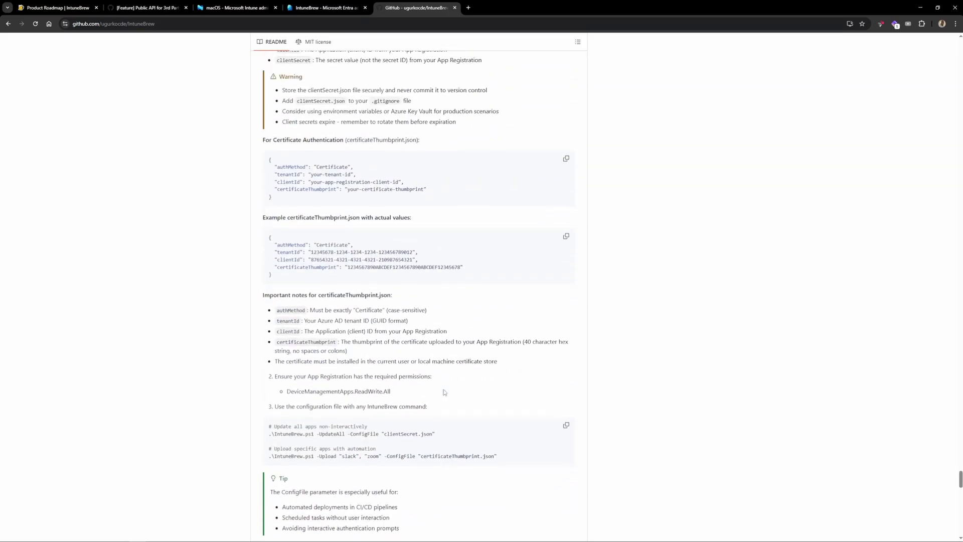
Examine the README's Configuration section, covering the authentication methods, configuration file templates, Copy Assignments and App JSON Structure, down to Version Management.
scroll(443, 391, up, 6)
scroll(443, 391, up, 7)
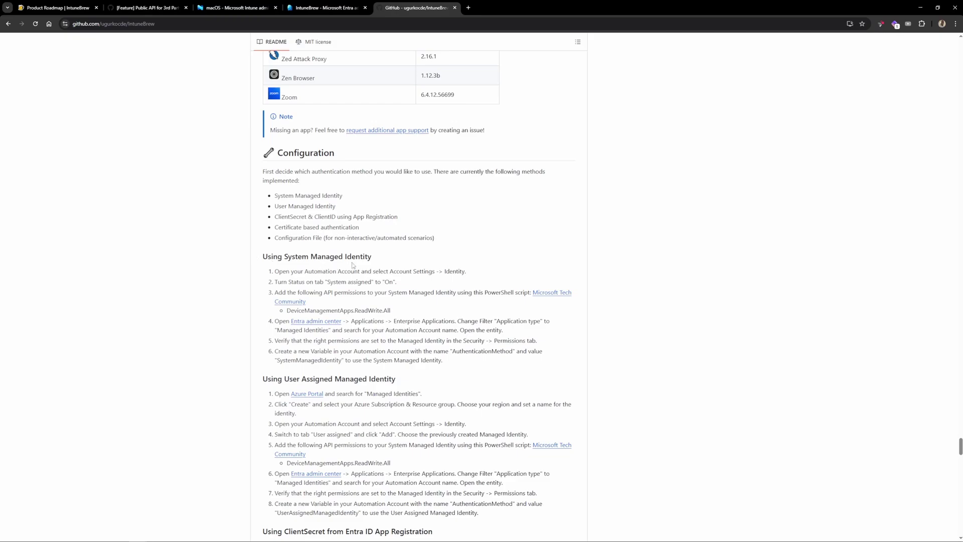
drag(273, 256, 372, 256)
scroll(411, 364, down, 3)
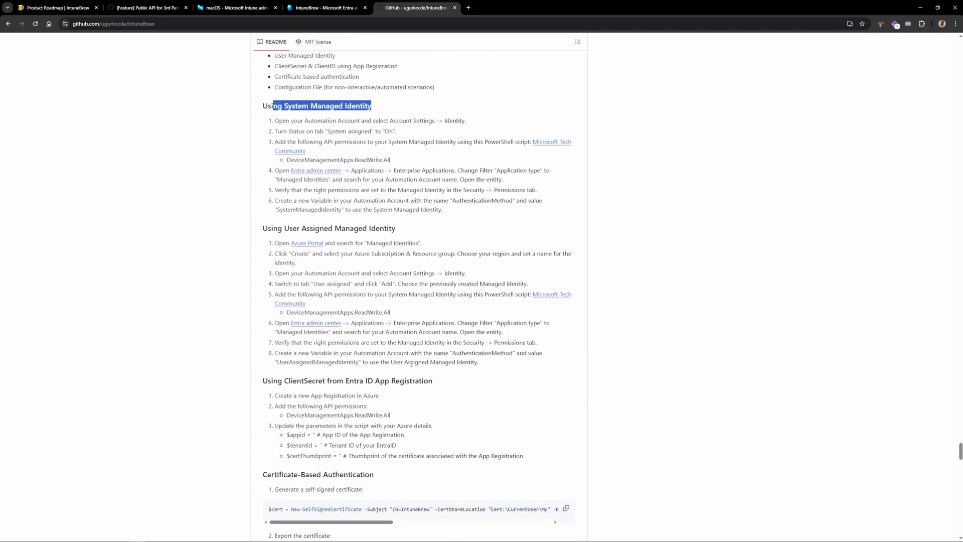
scroll(411, 364, down, 7)
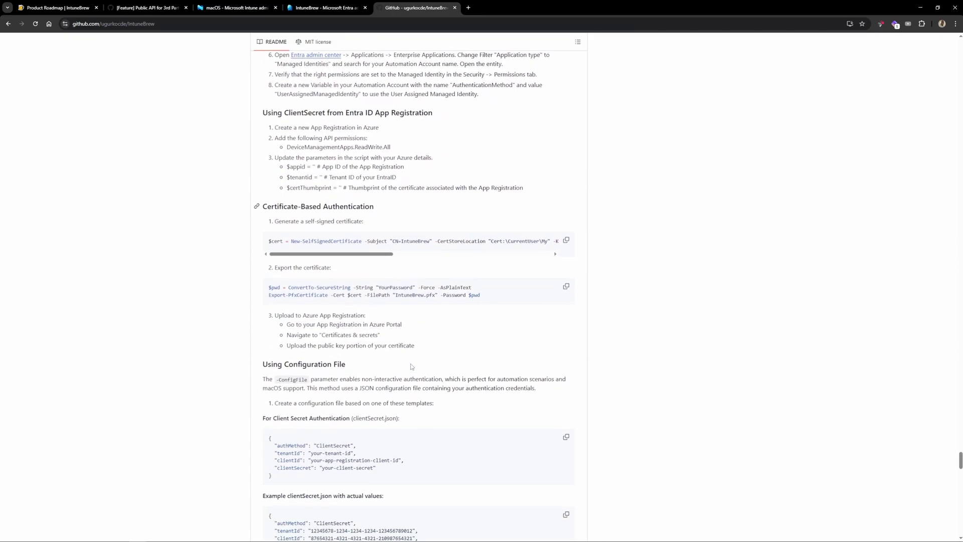
scroll(411, 366, down, 4)
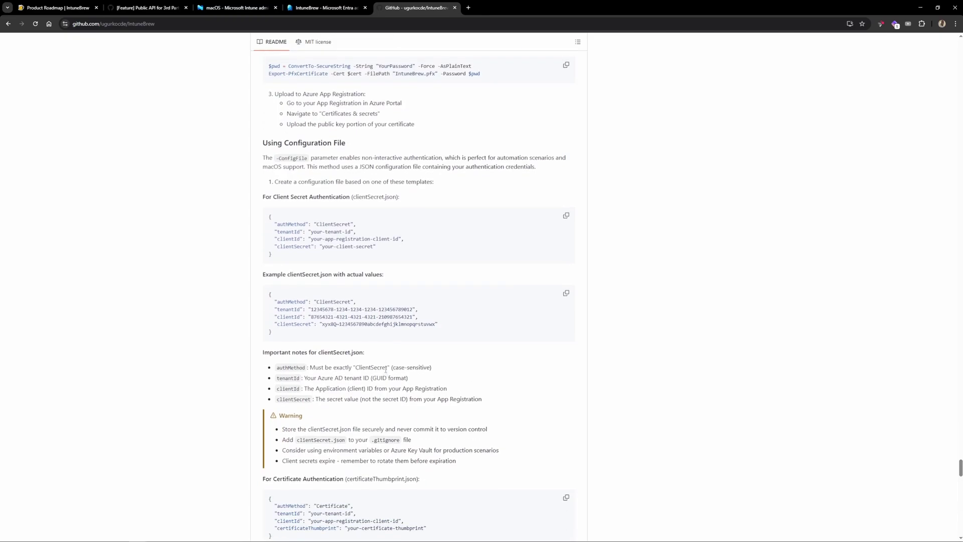
scroll(426, 389, down, 3)
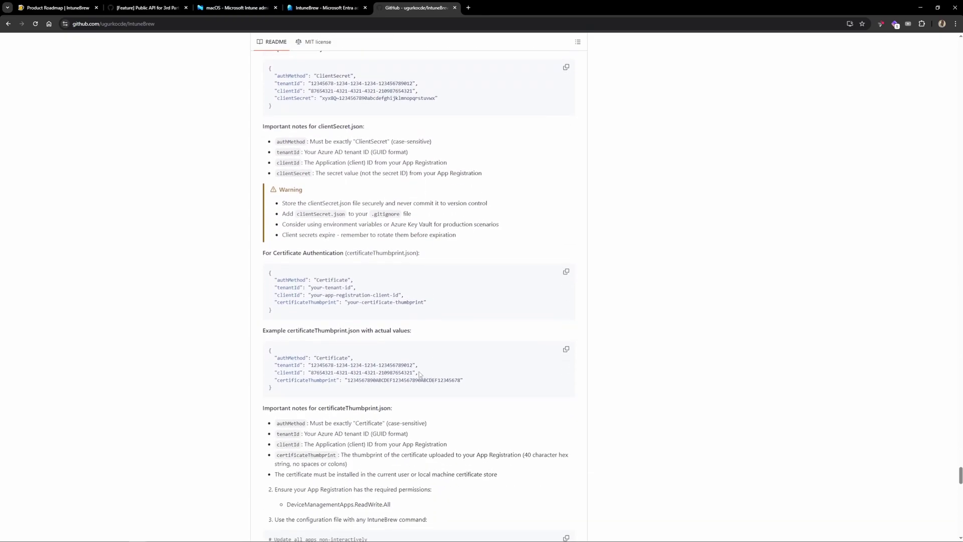
scroll(351, 295, down, 7)
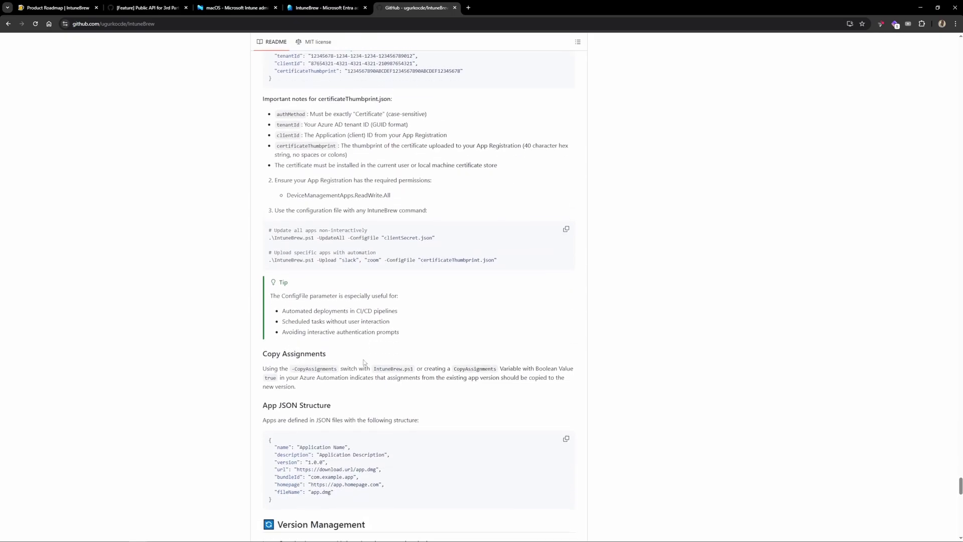
scroll(391, 380, down, 4)
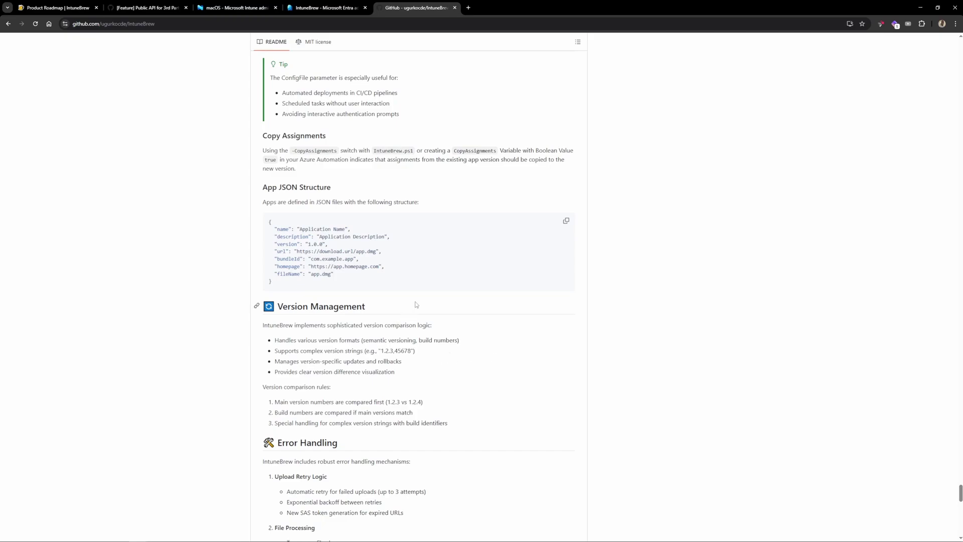
Switch to the IntuneBrew website, open its documentation and read the welcome page from Why IntuneBrew? down to Enterprise Ready.
click(76, 7)
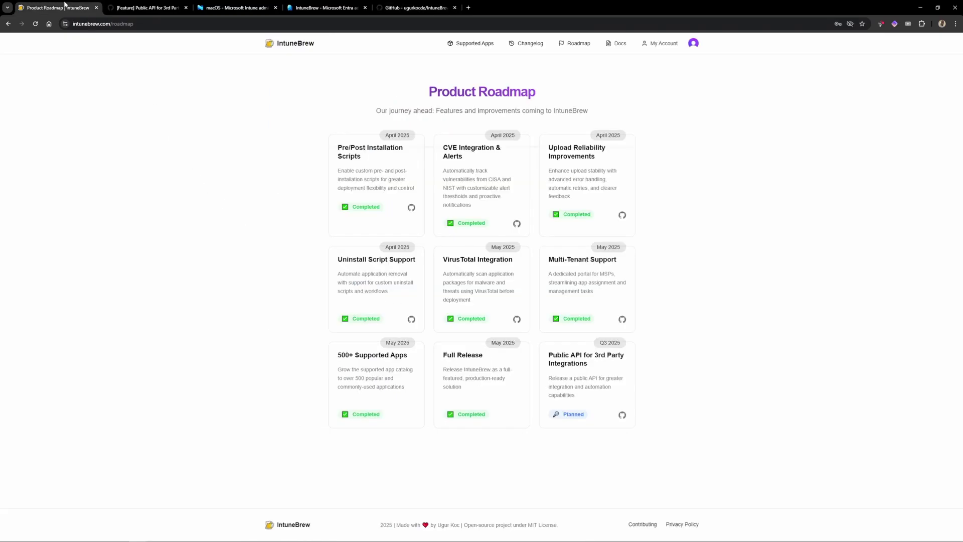
click(617, 43)
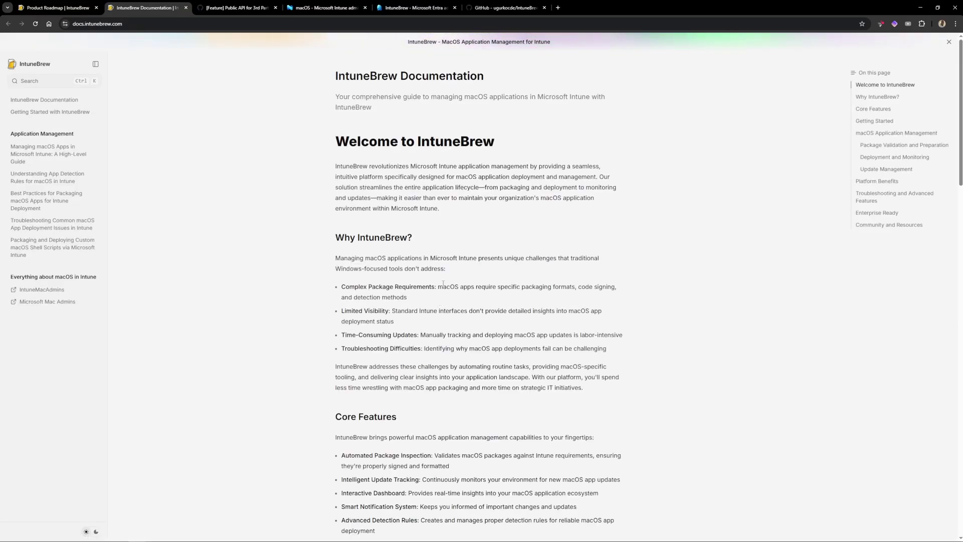
scroll(430, 280, down, 2)
scroll(431, 281, down, 4)
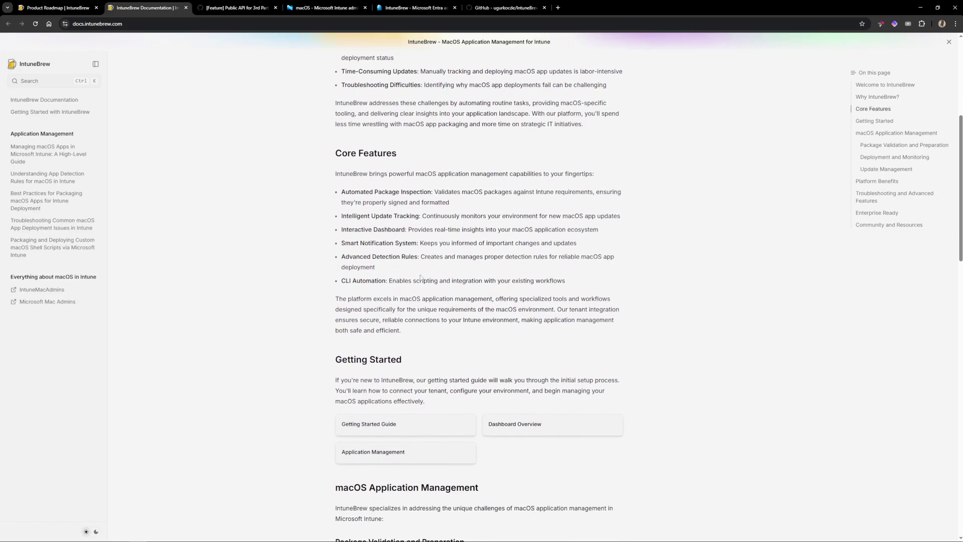
scroll(560, 201, down, 3)
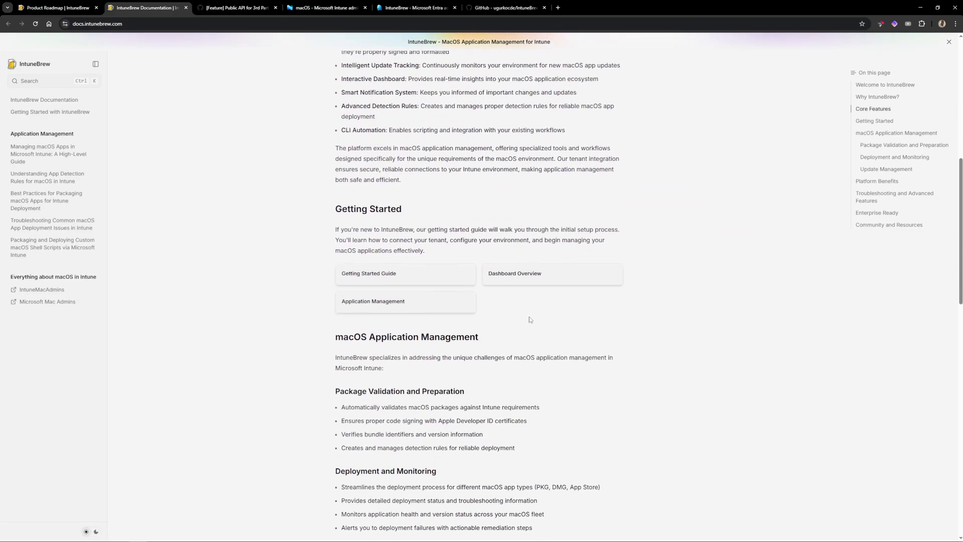
scroll(481, 364, down, 7)
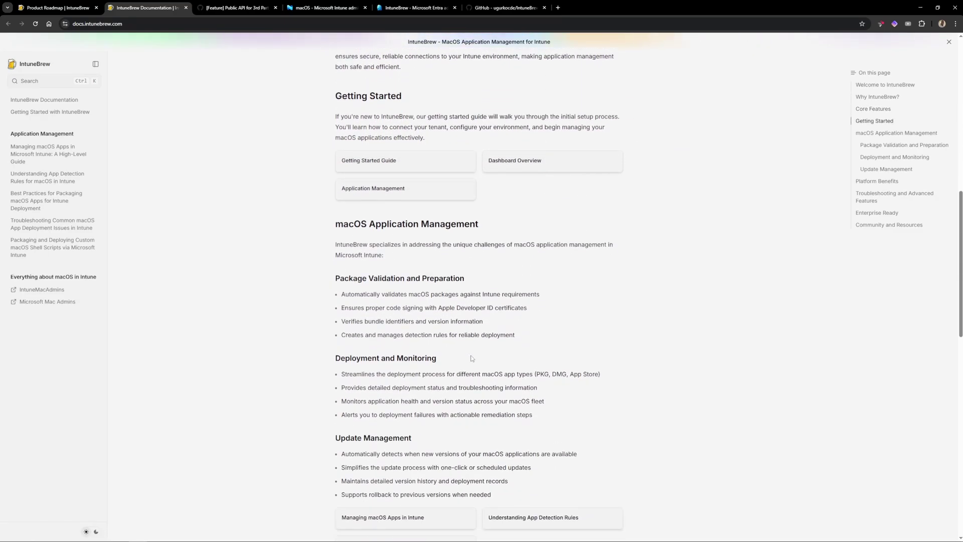
scroll(471, 358, down, 4)
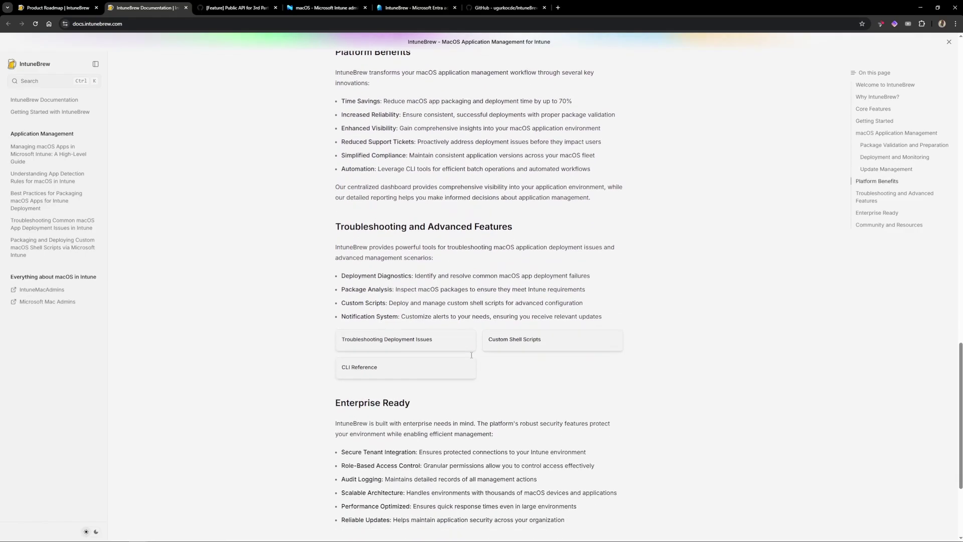
Upload Adobe Acrobat Reader from IntuneBrew's Supported Applications list to the connected tenant and dismiss the upload progress dialog.
click(55, 6)
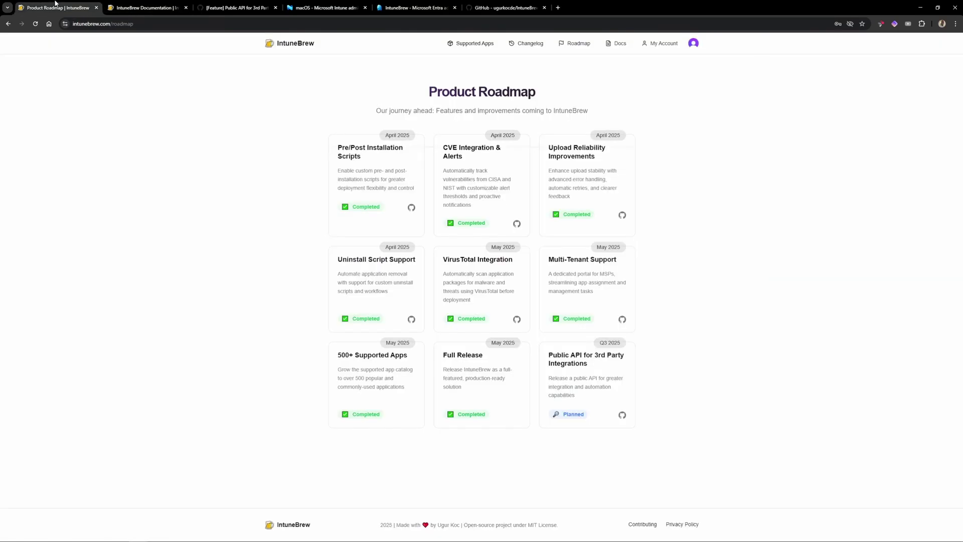
click(659, 43)
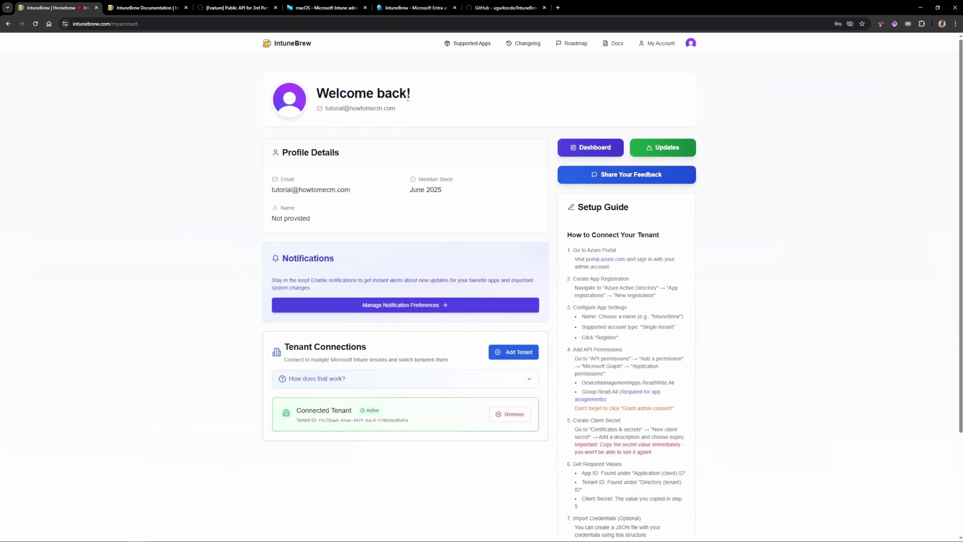
click(471, 43)
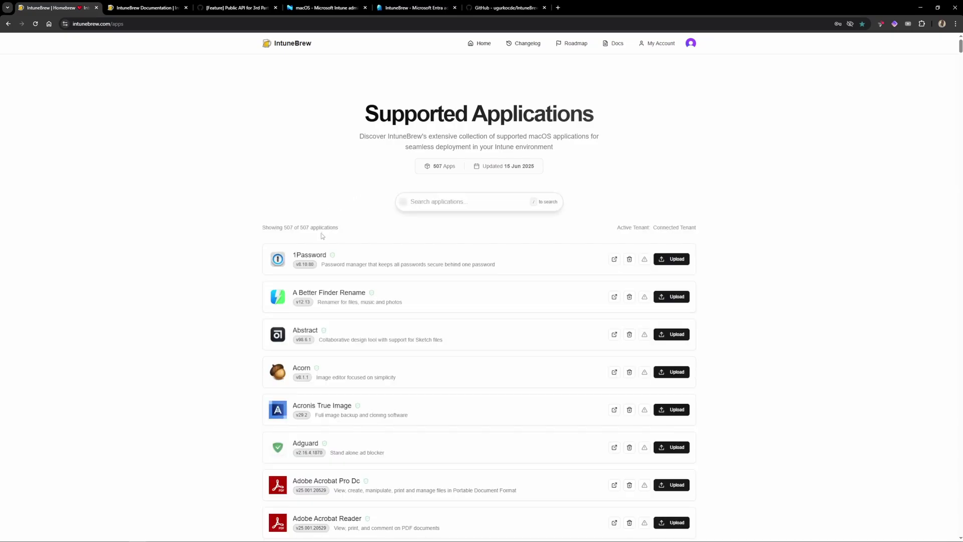
scroll(388, 330, down, 2)
scroll(389, 330, down, 1)
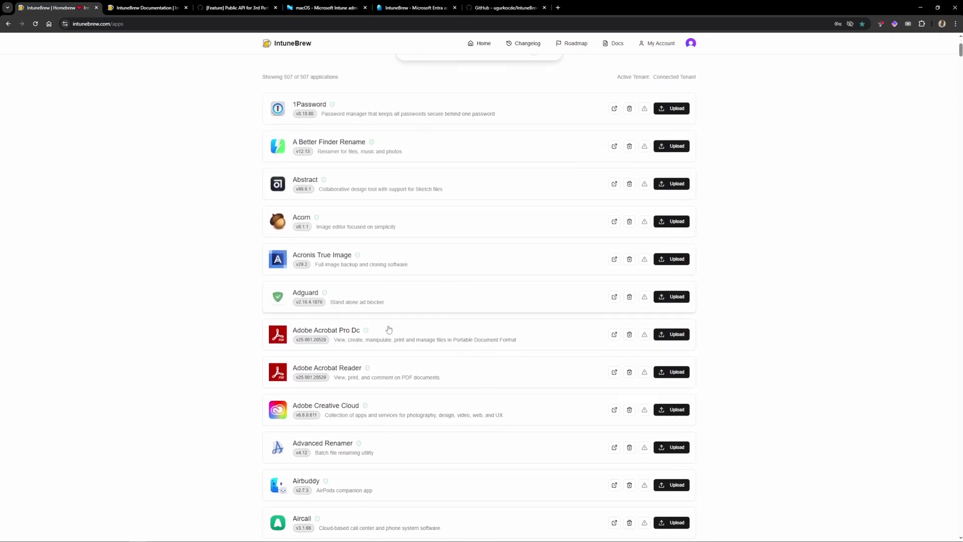
scroll(388, 329, down, 2)
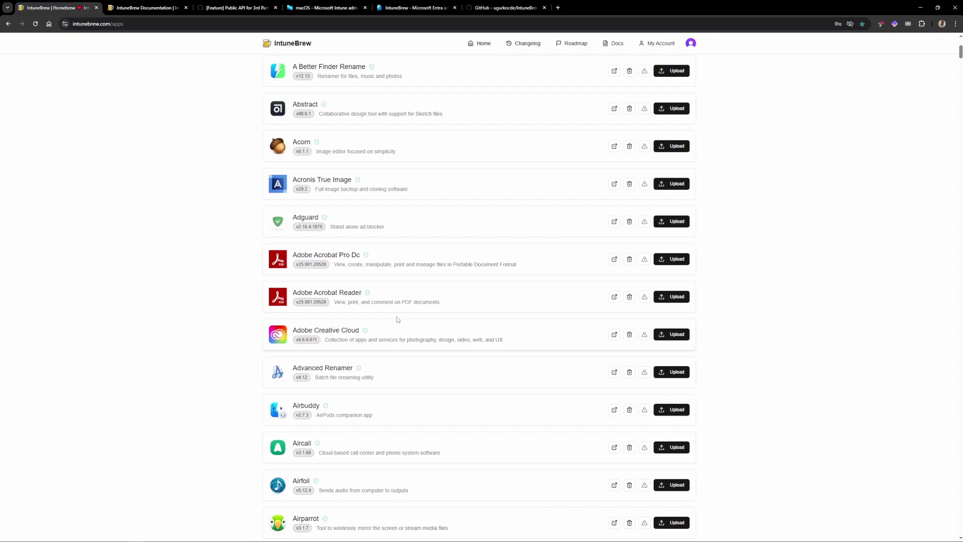
click(665, 300)
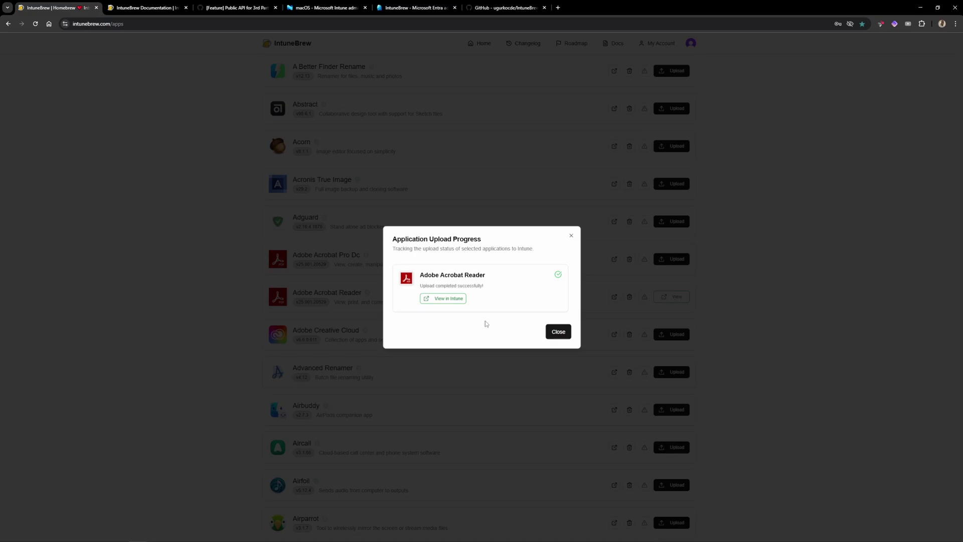
click(557, 333)
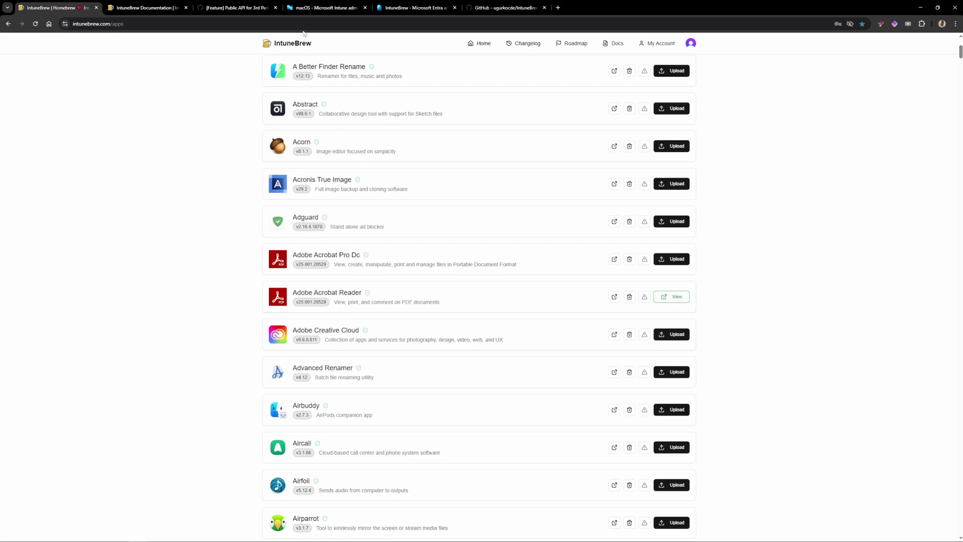
Switch to the Microsoft Intune admin center, reopen the macOS apps list and open the uploaded Adobe Acrobat Reader app.
click(317, 9)
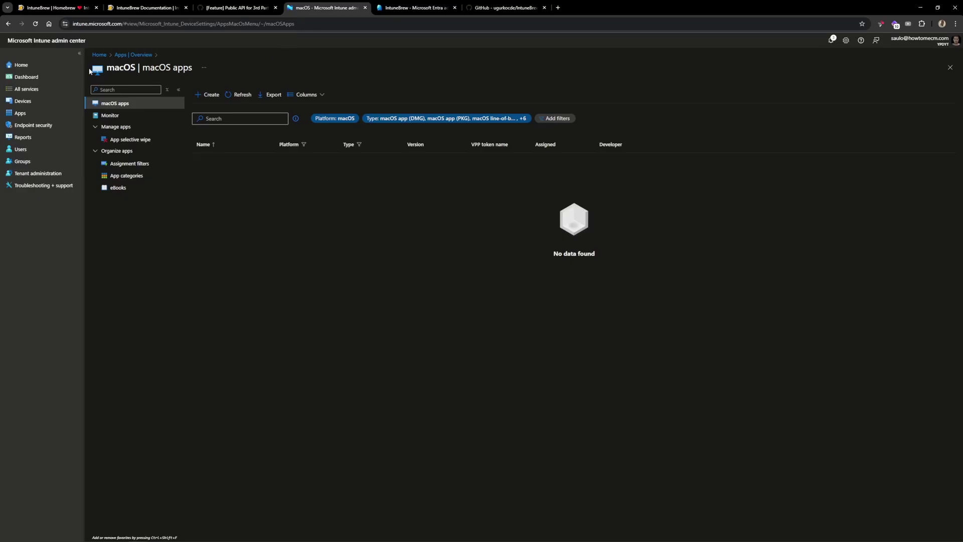
click(28, 67)
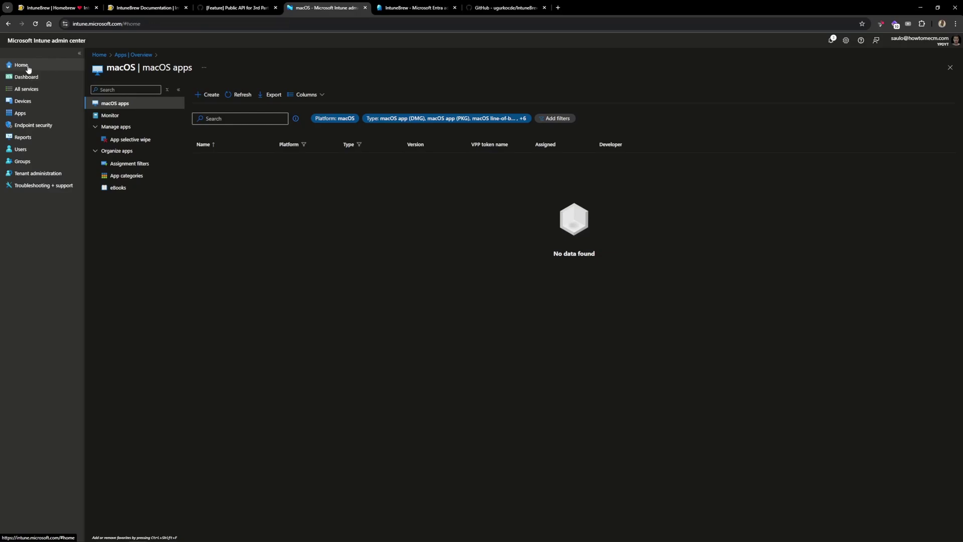
click(36, 116)
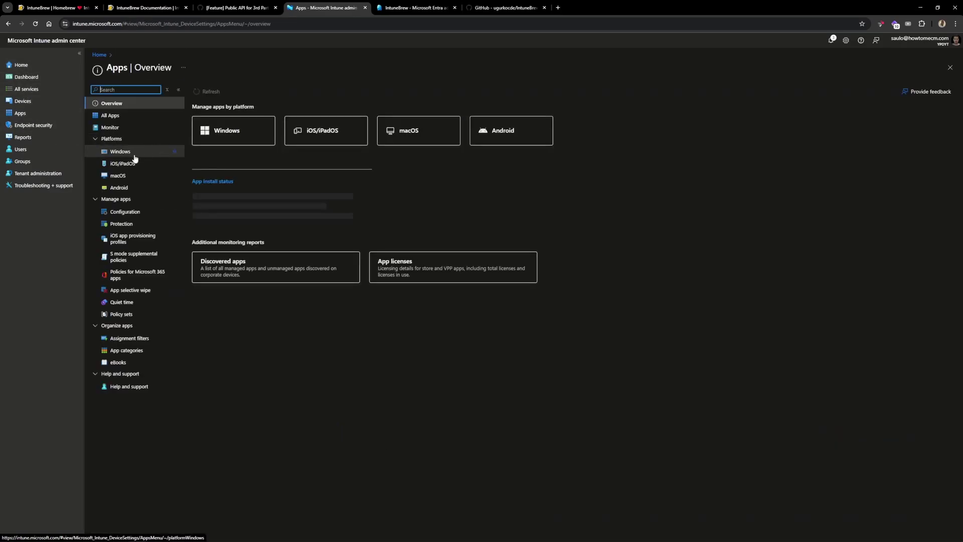
click(125, 176)
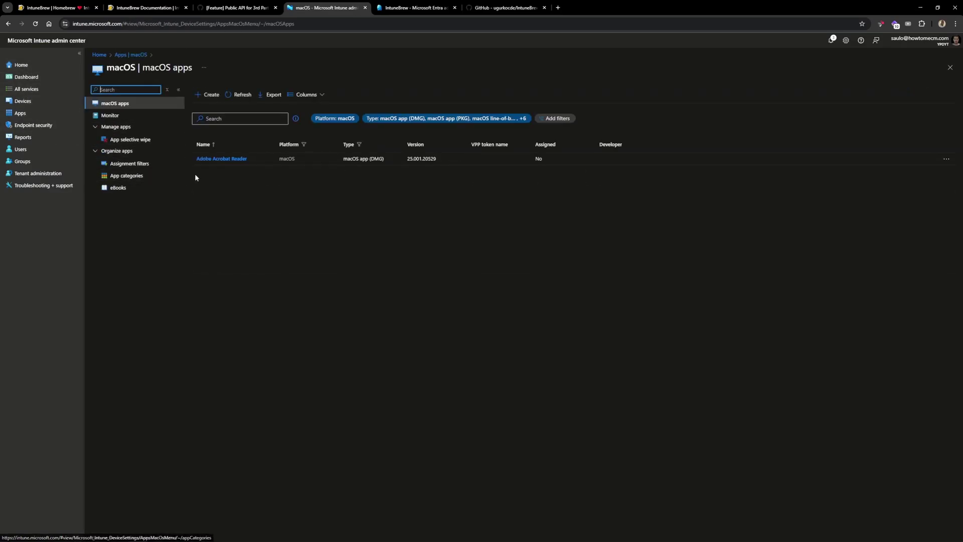
click(227, 160)
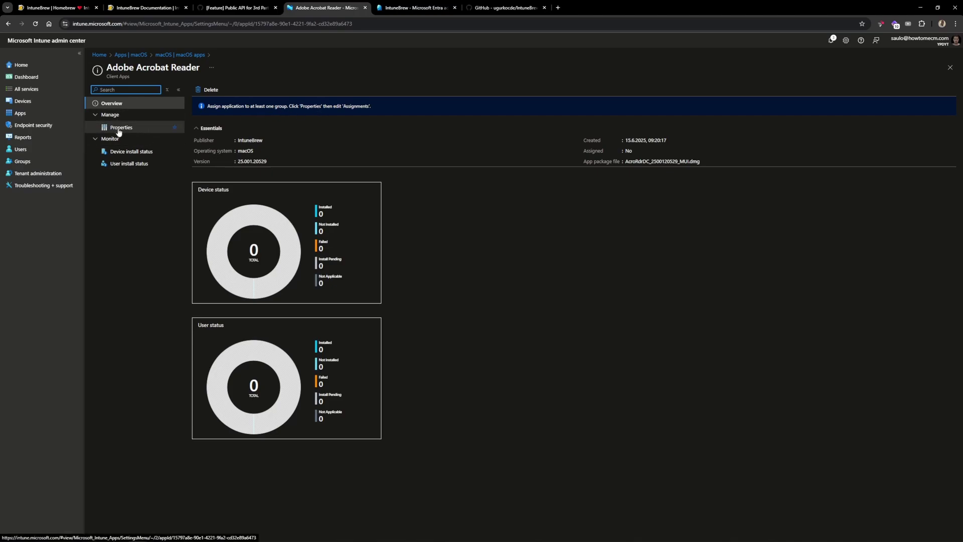
Examine Adobe Acrobat Reader's properties, checking the name, description, publisher, category, developer and information URL.
click(119, 128)
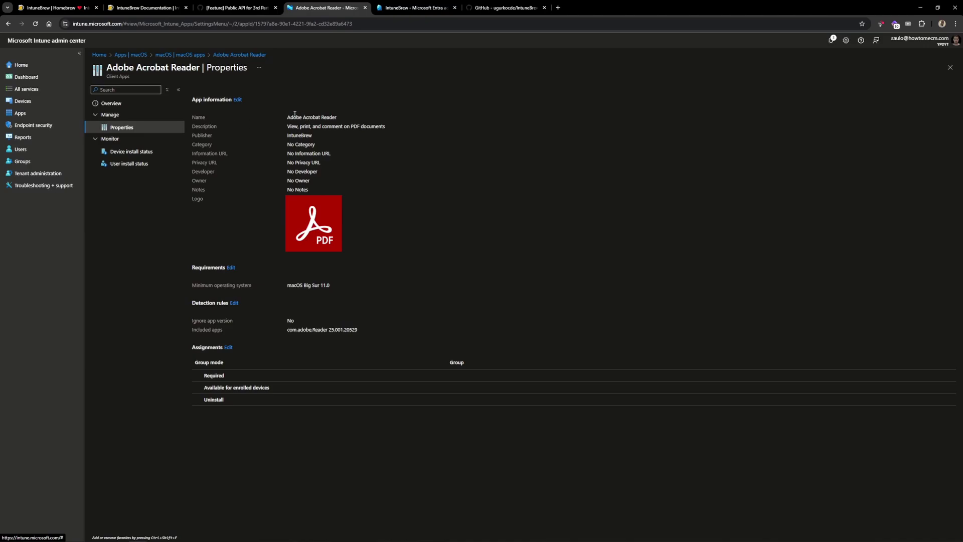
drag(288, 117, 346, 120)
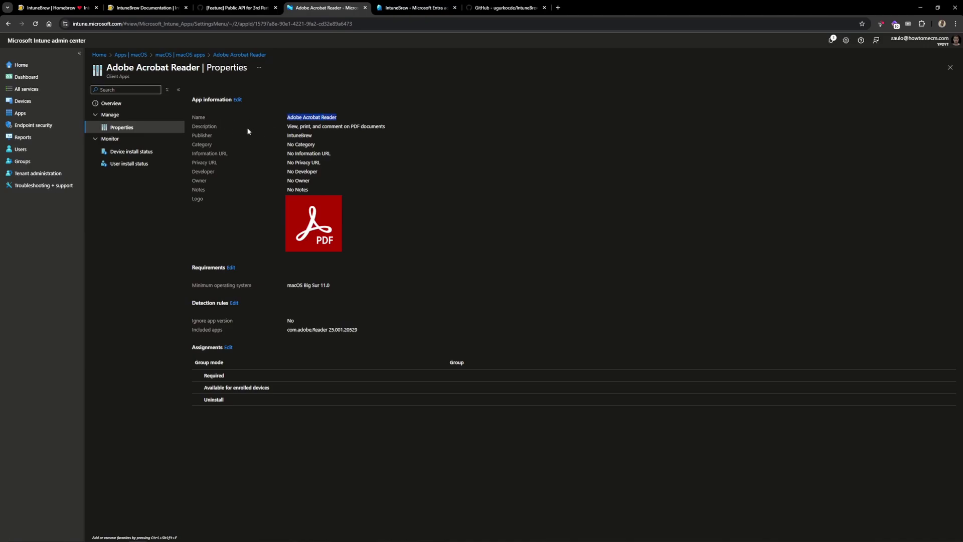
triple_click(311, 126)
double_click(295, 135)
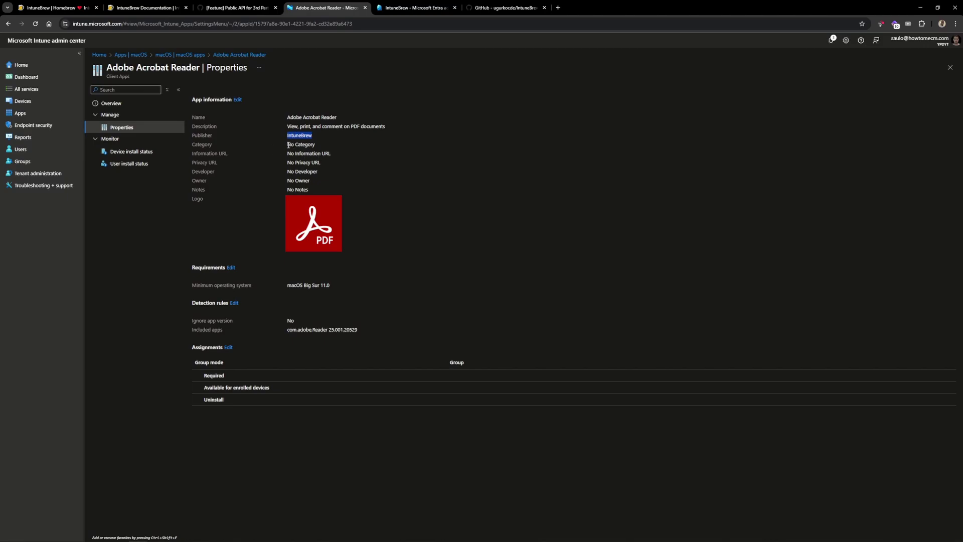
drag(289, 145, 322, 146)
triple_click(319, 174)
triple_click(301, 145)
triple_click(300, 153)
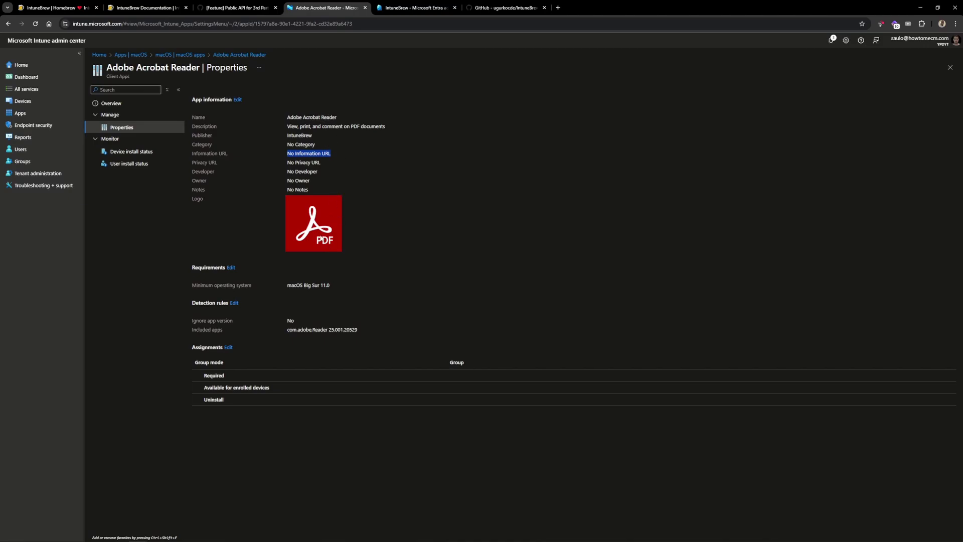
drag(287, 144, 314, 144)
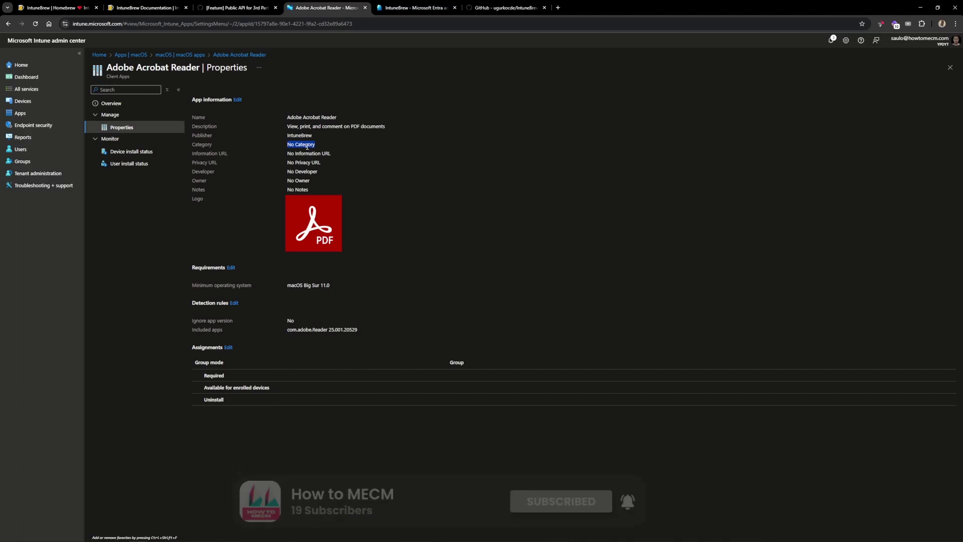
Assign Adobe Acrobat Reader to all users as Available for enrolled devices and save the assignment.
click(229, 348)
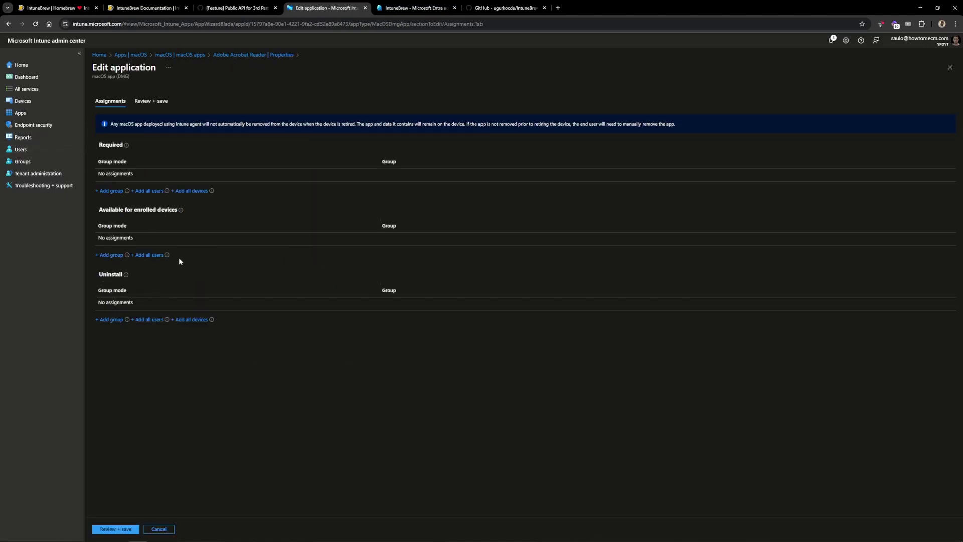
click(149, 255)
click(126, 530)
click(107, 529)
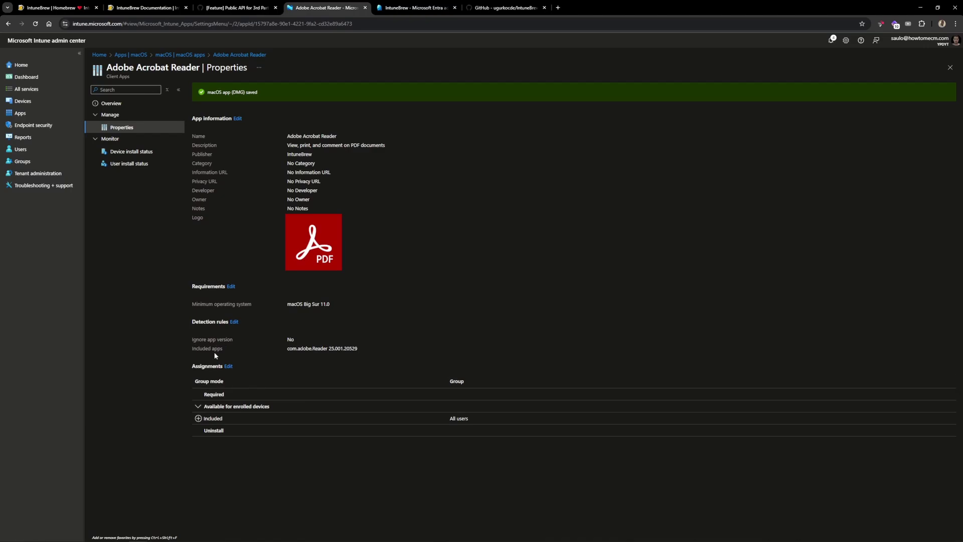
Try setting Adobe Acrobat Reader's minimum operating system to macOS Ventura 13.0, review the summary, and discard the edits by returning to macOS apps.
drag(193, 348, 251, 348)
drag(202, 304, 331, 311)
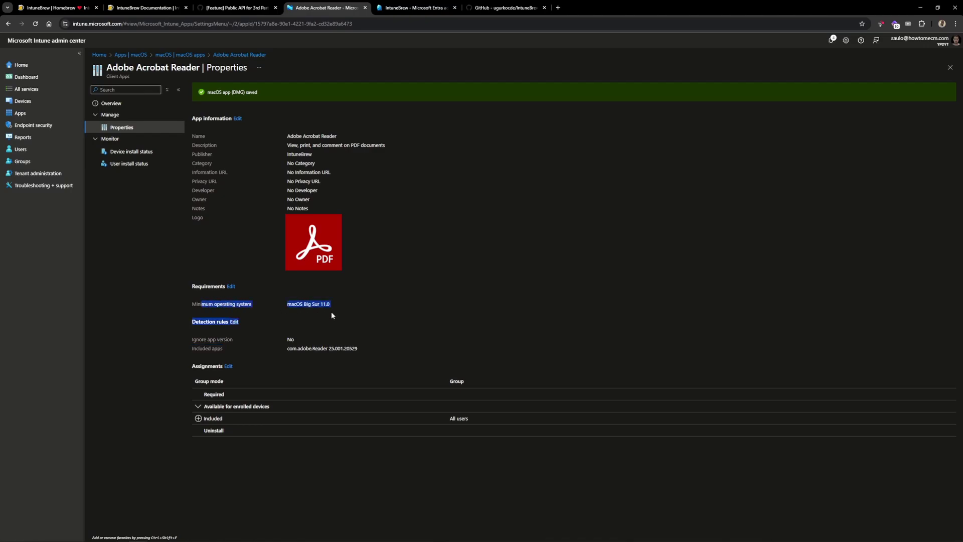
triple_click(327, 304)
click(231, 285)
click(229, 116)
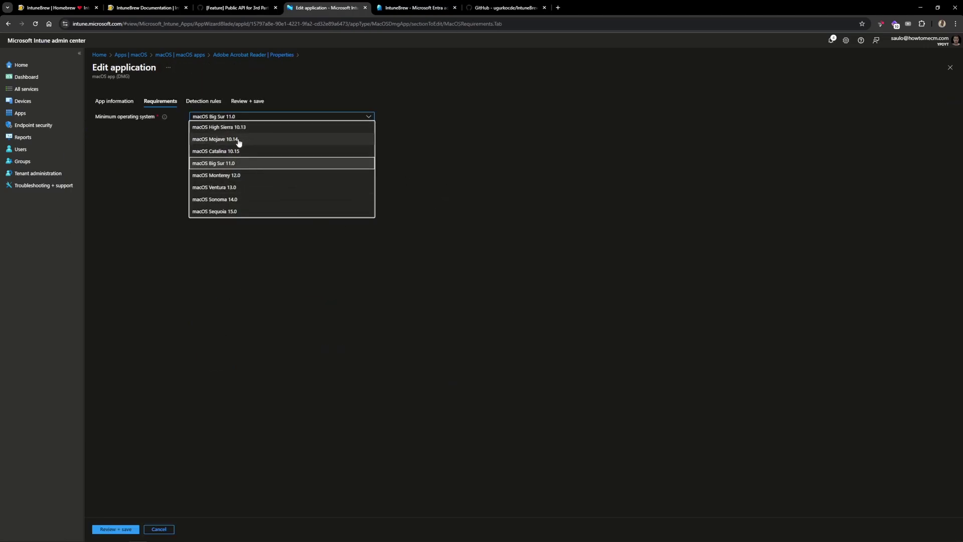
click(230, 188)
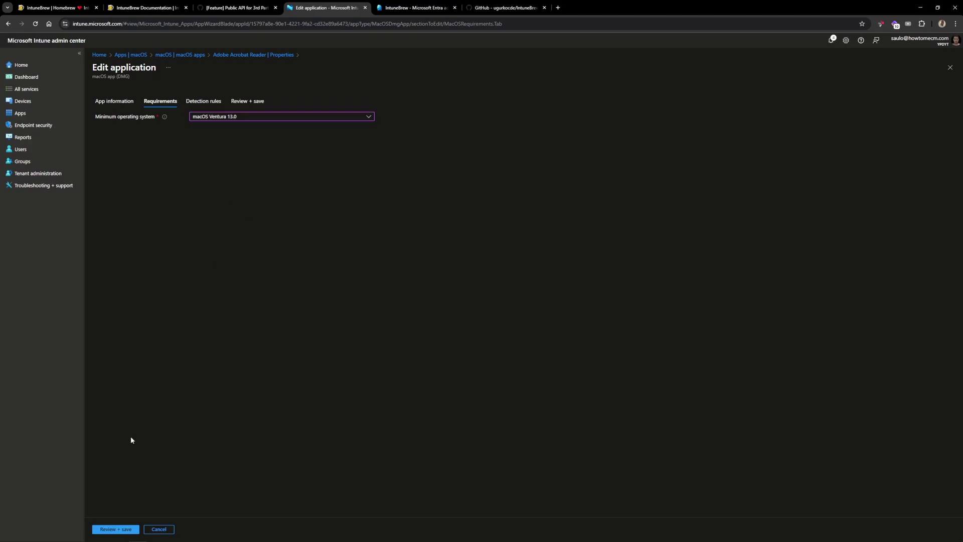
click(108, 528)
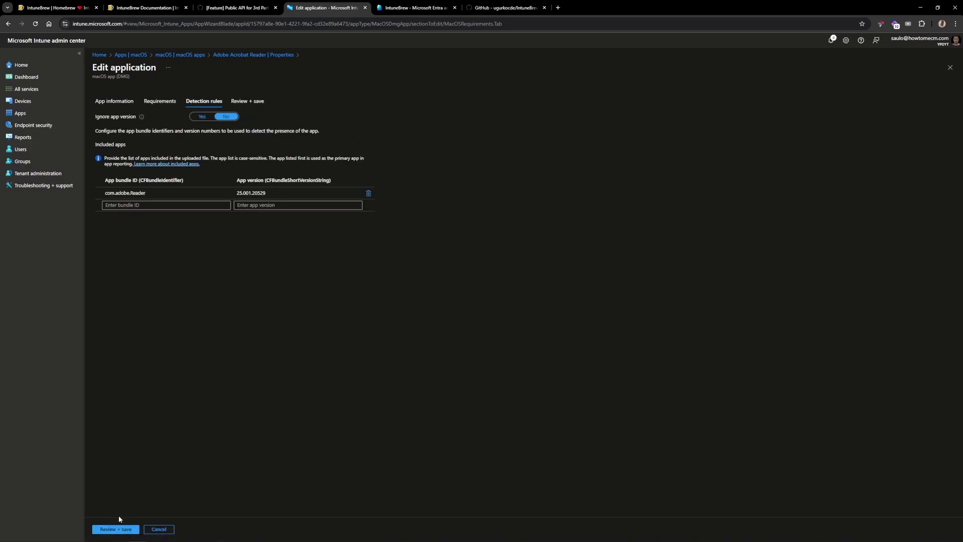
click(117, 528)
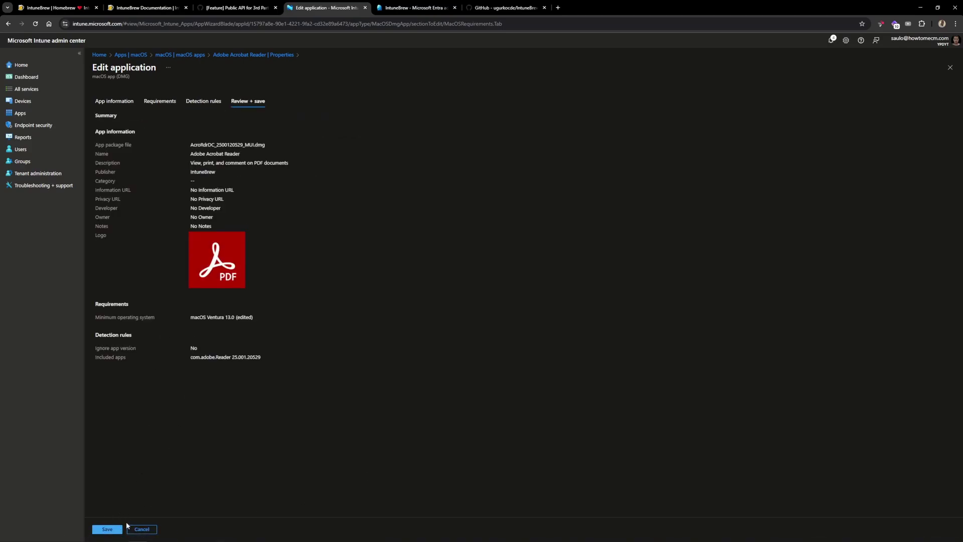
triple_click(203, 318)
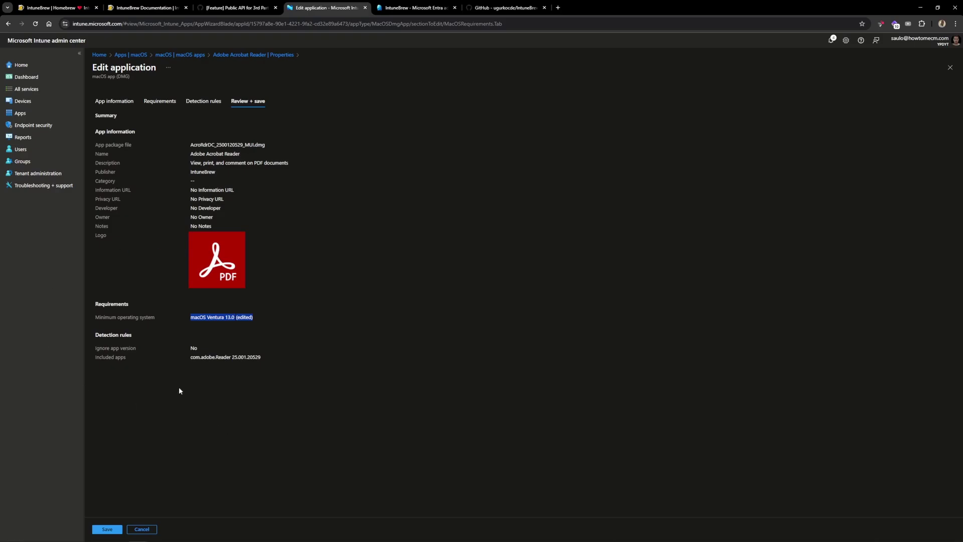
click(192, 55)
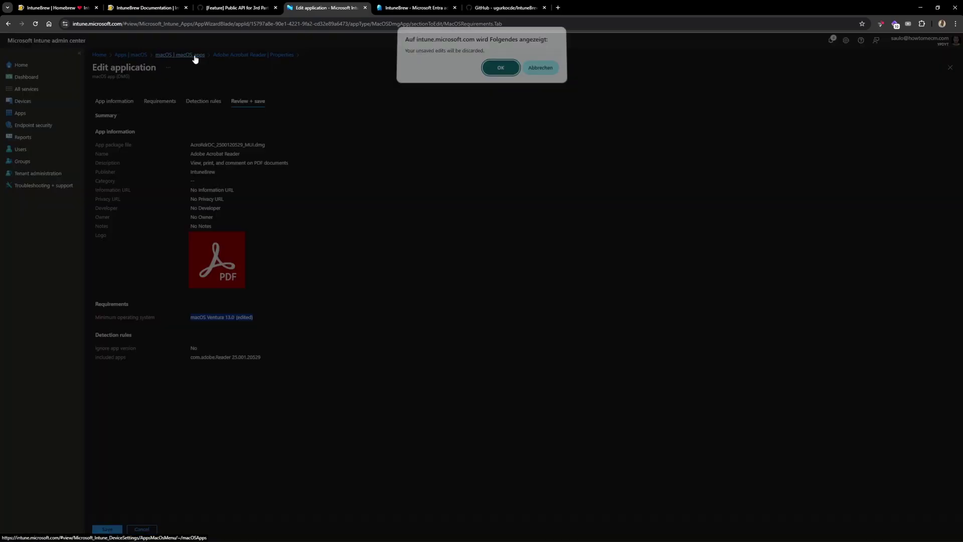
click(497, 68)
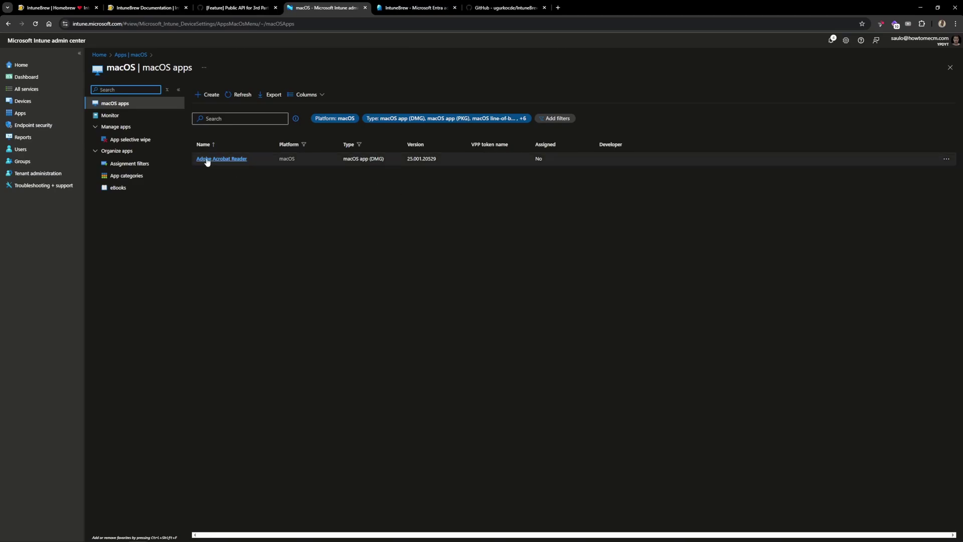
Switch back to IntuneBrew and return to the start of the Supported Applications list.
click(99, 8)
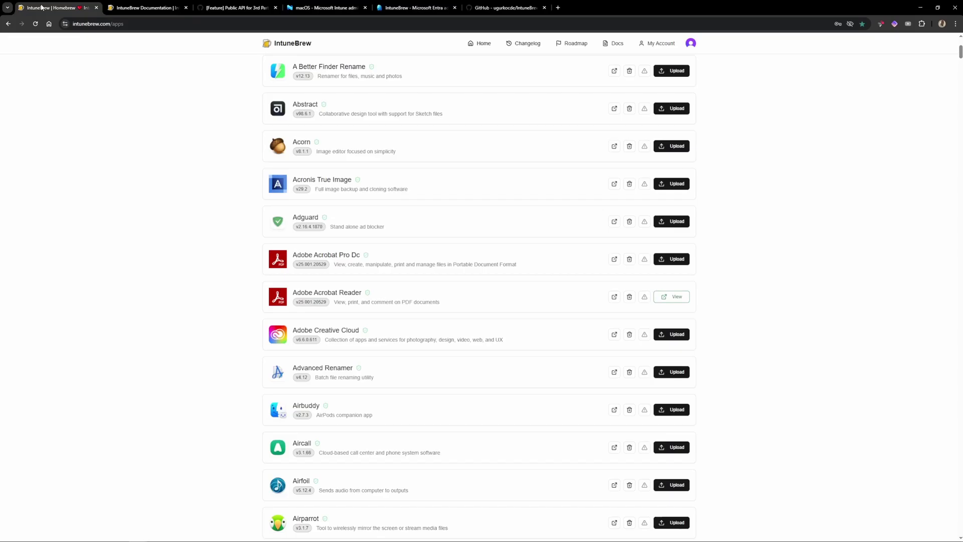
scroll(425, 216, up, 5)
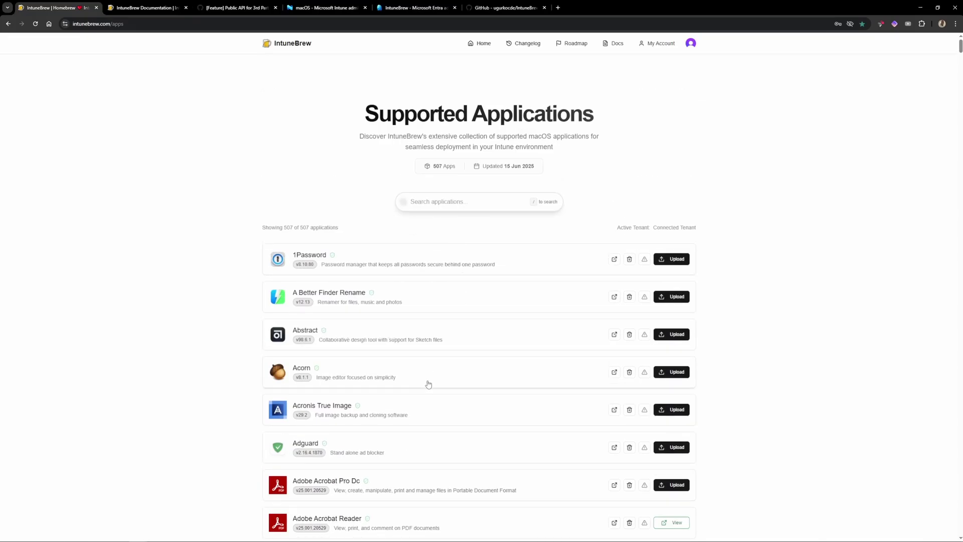
Search the supported applications for "code" and upload Microsoft Visual Studio Code to Intune.
scroll(427, 385, down, 1)
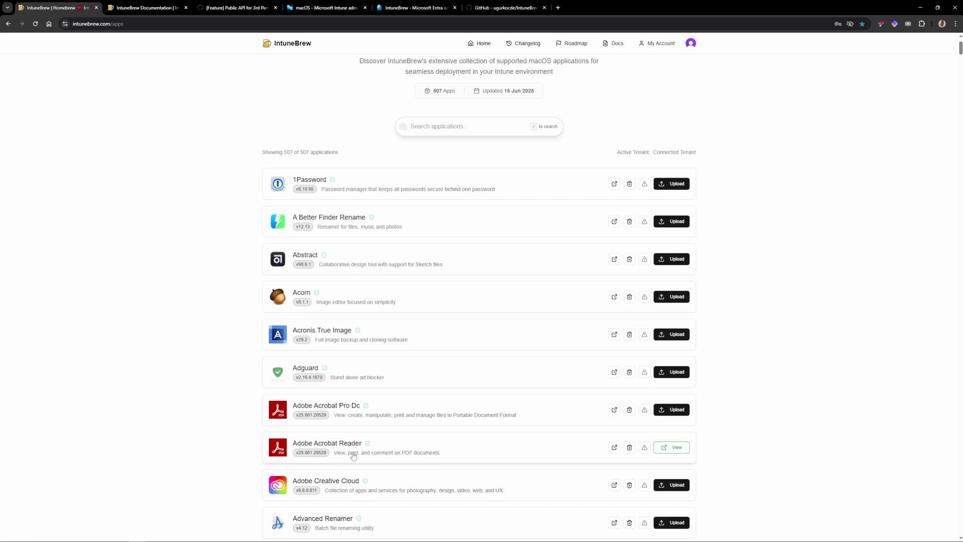
scroll(414, 446, down, 3)
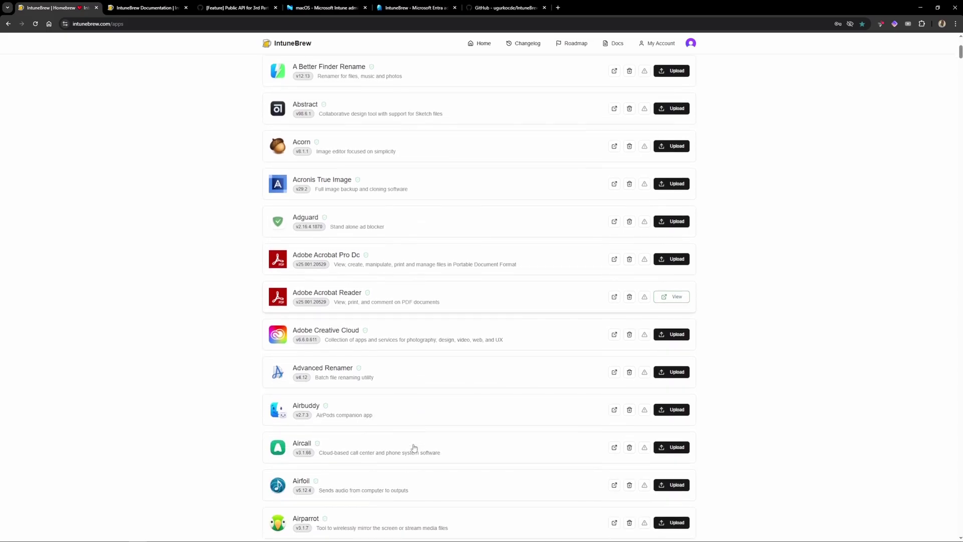
scroll(423, 425, down, 9)
scroll(424, 426, down, 10)
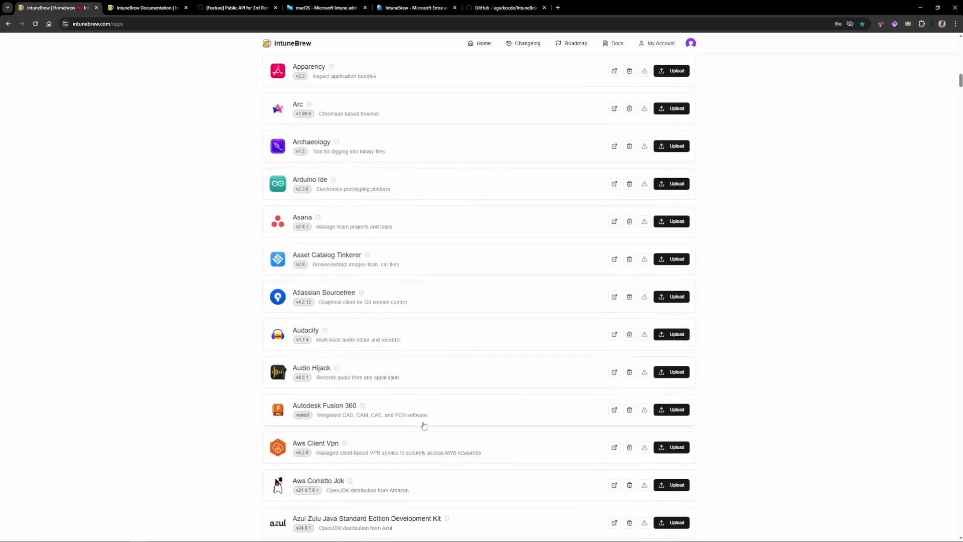
scroll(416, 416, down, 10)
scroll(411, 409, up, 20)
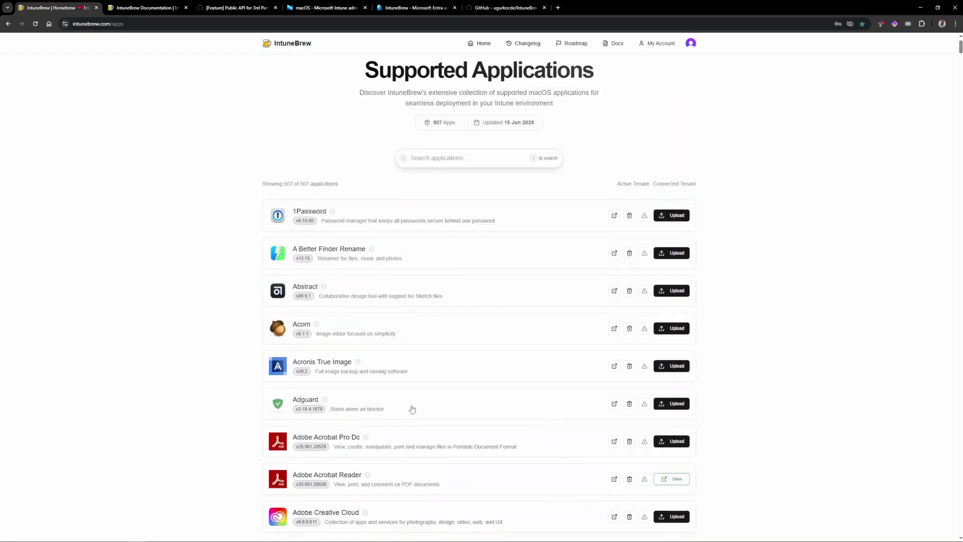
click(437, 203)
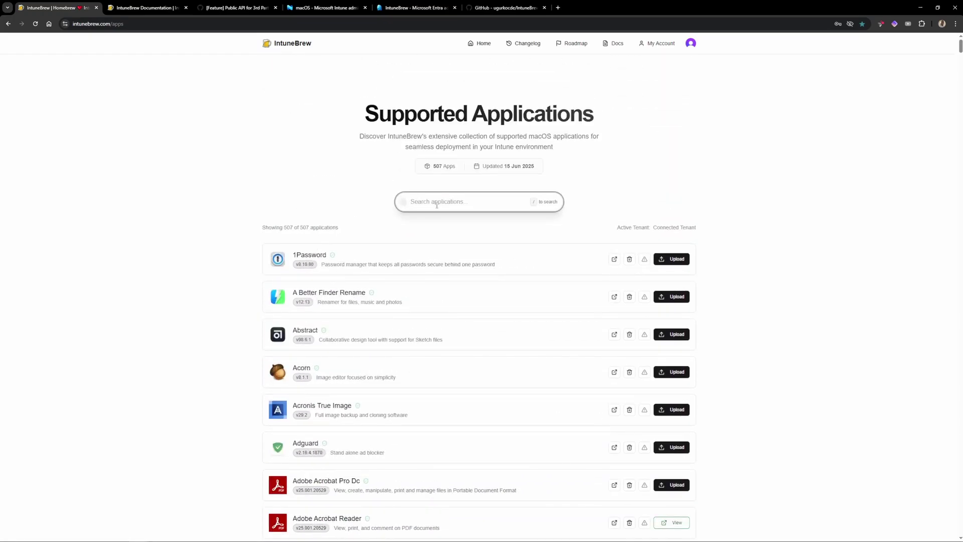
text(code)
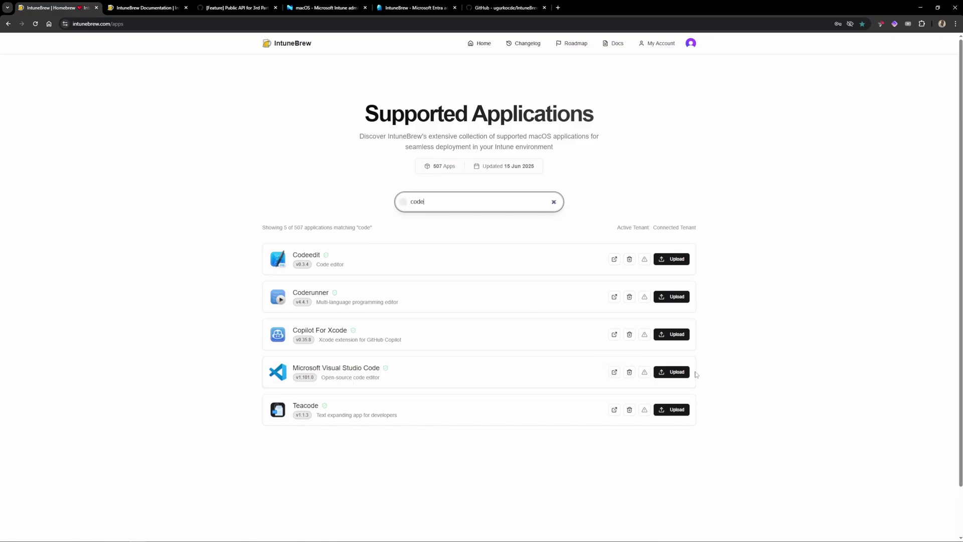
click(672, 372)
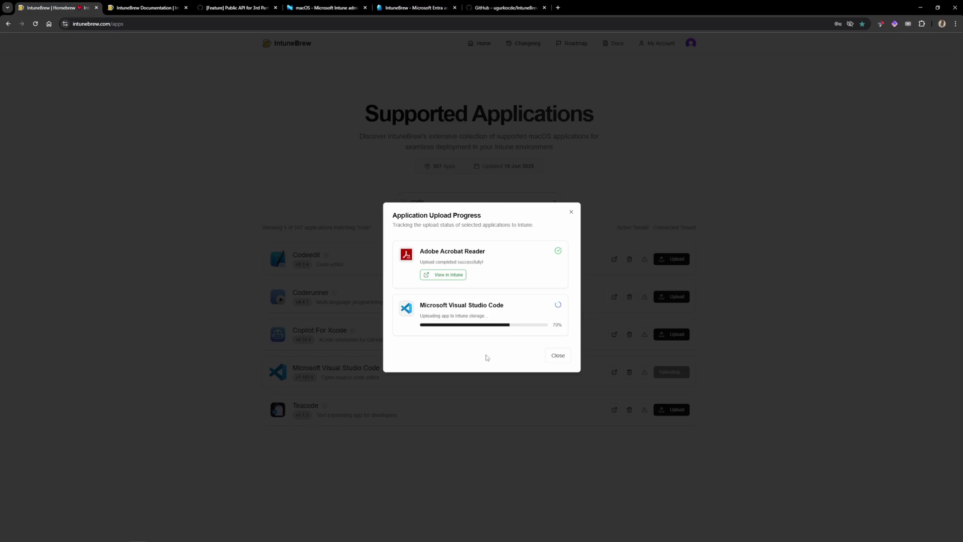
Refresh the macOS apps list in the Intune admin center and return to the IntuneBrew upload progress.
click(319, 7)
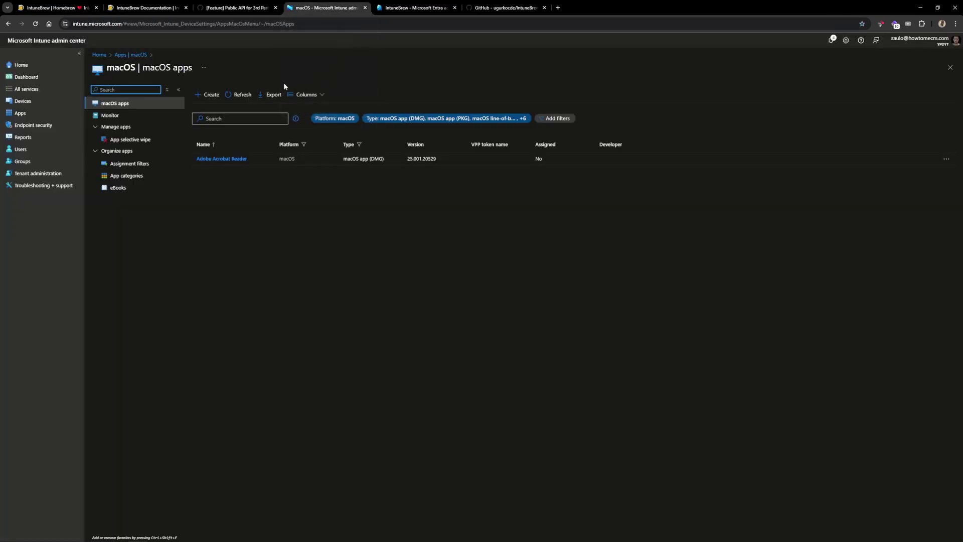
click(238, 95)
click(52, 7)
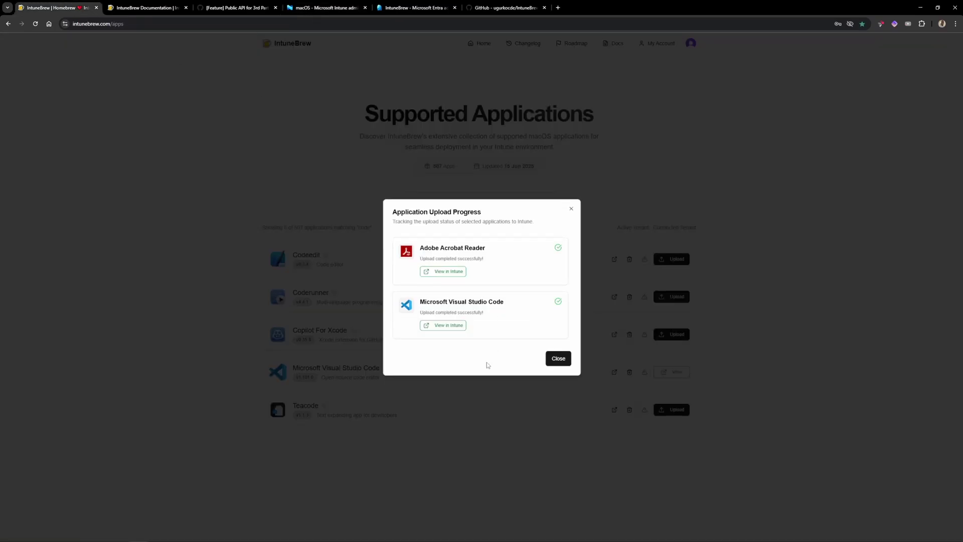
Open the uploaded Microsoft Visual Studio Code in Intune, examine its properties, and return to IntuneBrew to dismiss the upload progress.
click(439, 326)
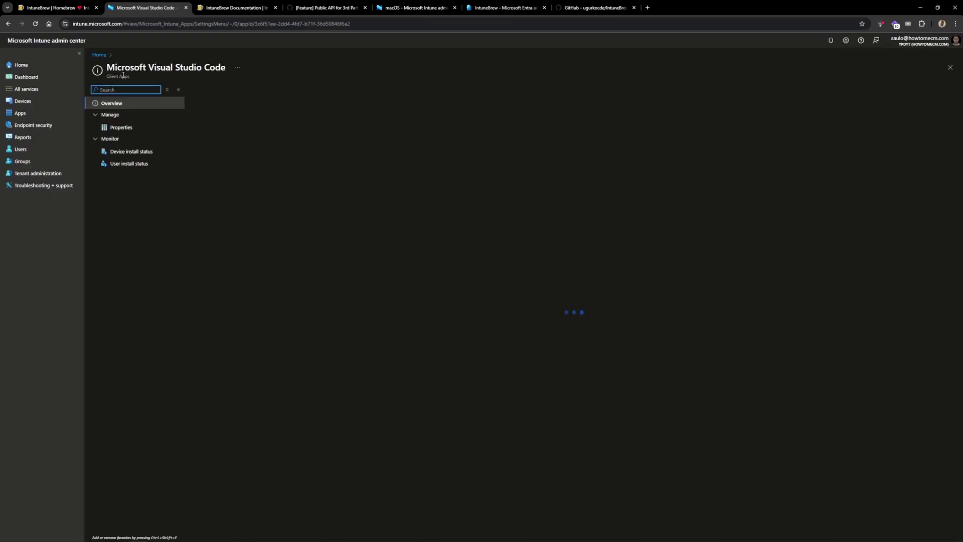
click(129, 131)
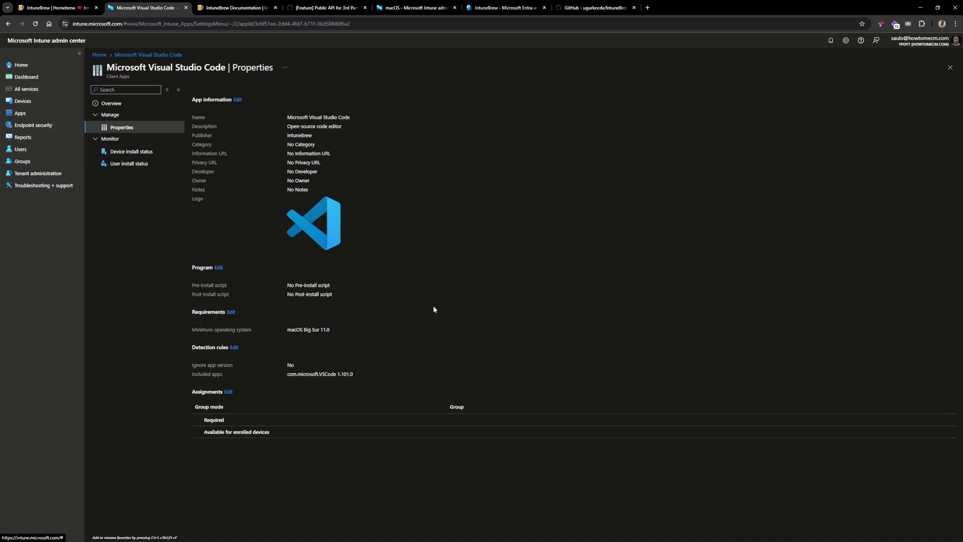
click(52, 7)
click(558, 358)
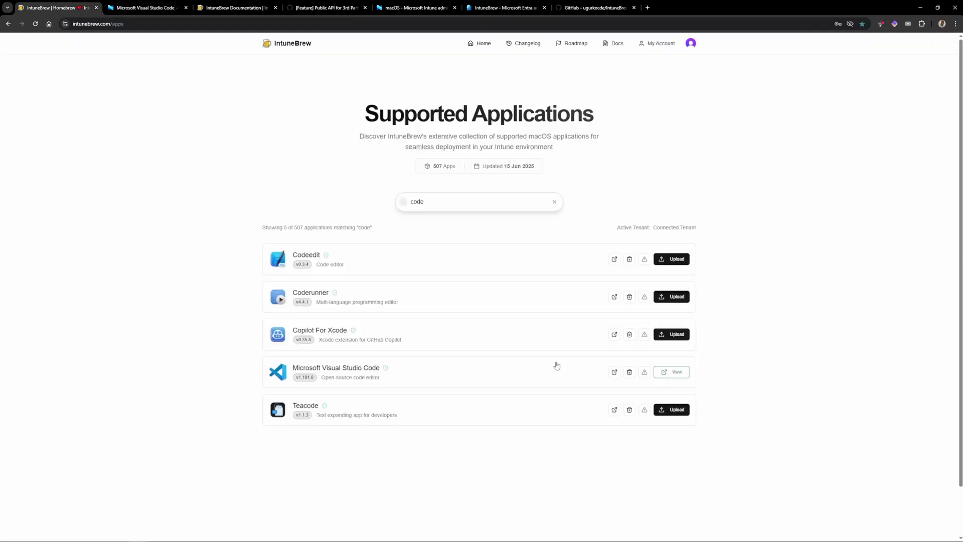
Open the IntuneBrew account dashboard and review the total apps, available updates, application versions and distribution charts.
click(662, 47)
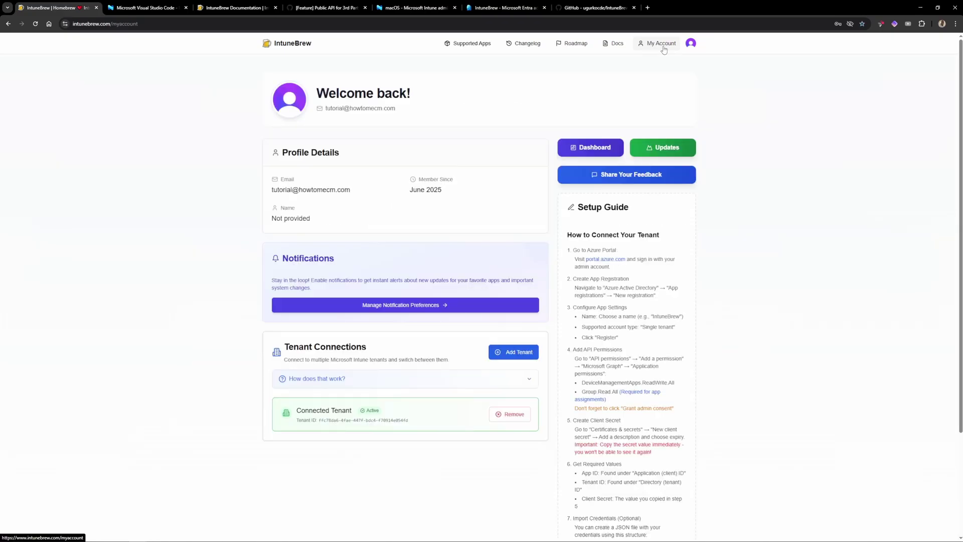
click(580, 148)
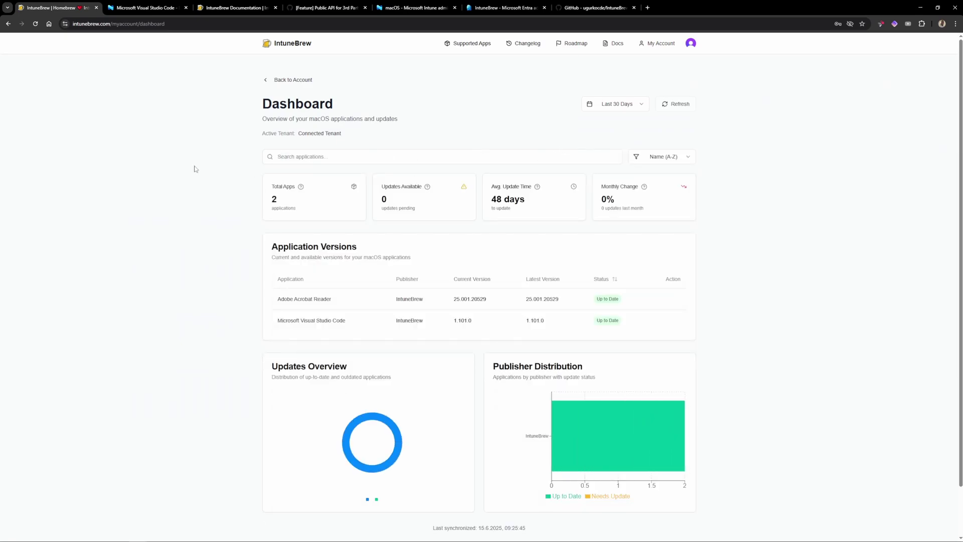
drag(271, 195, 301, 216)
drag(382, 183, 434, 221)
click(416, 217)
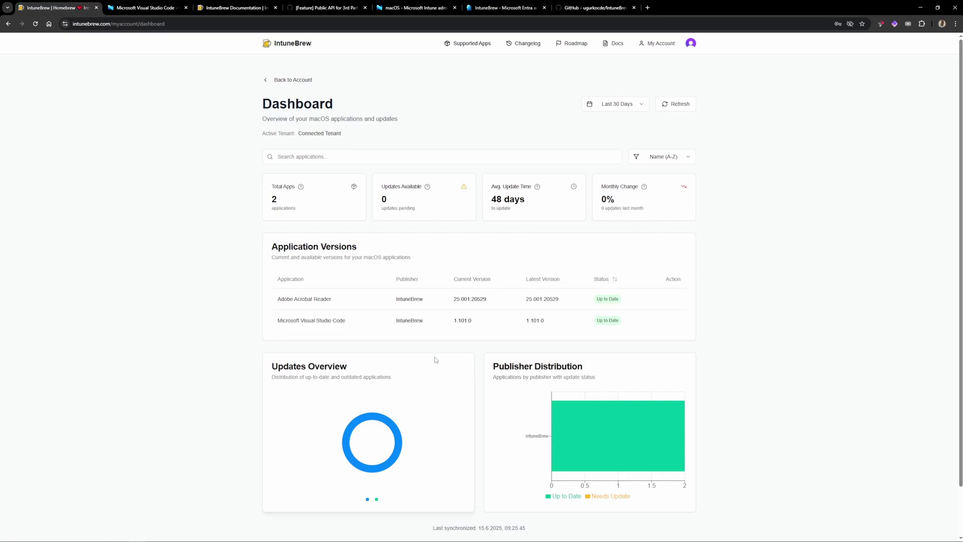
scroll(436, 360, down, 1)
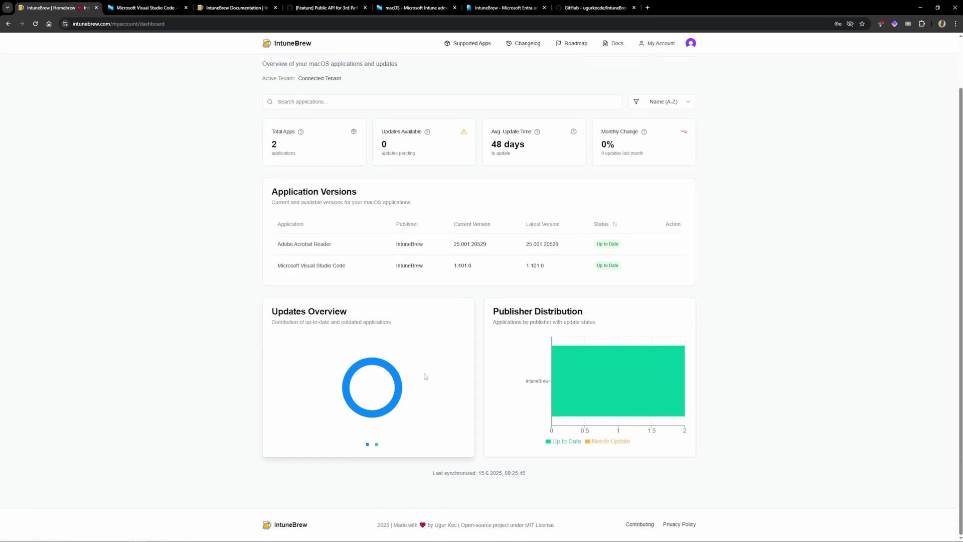
scroll(489, 360, up, 1)
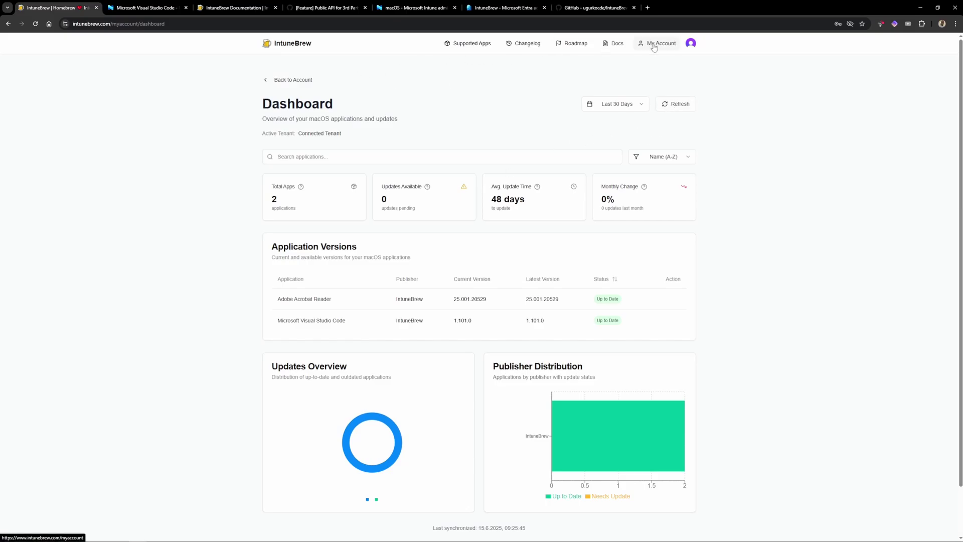
Open the account's available updates page and check again for macOS application updates.
click(657, 44)
click(674, 153)
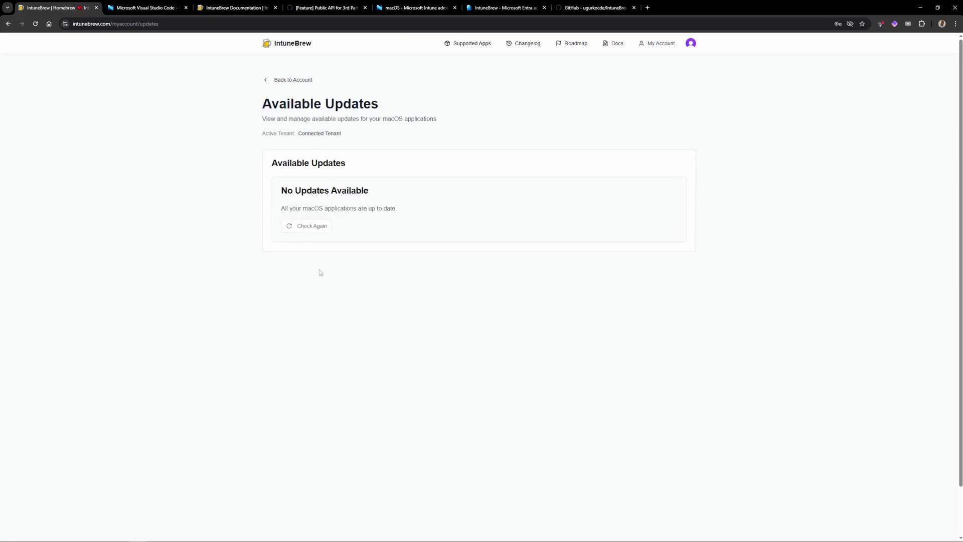
click(300, 227)
Search the supported applications for "chrome" and upload Google Chrome to Intune.
click(470, 44)
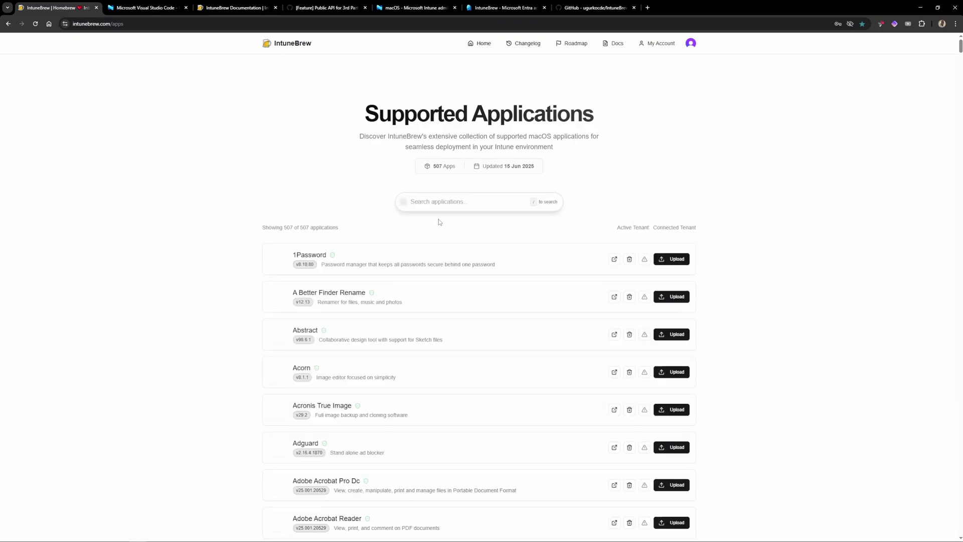
click(446, 202)
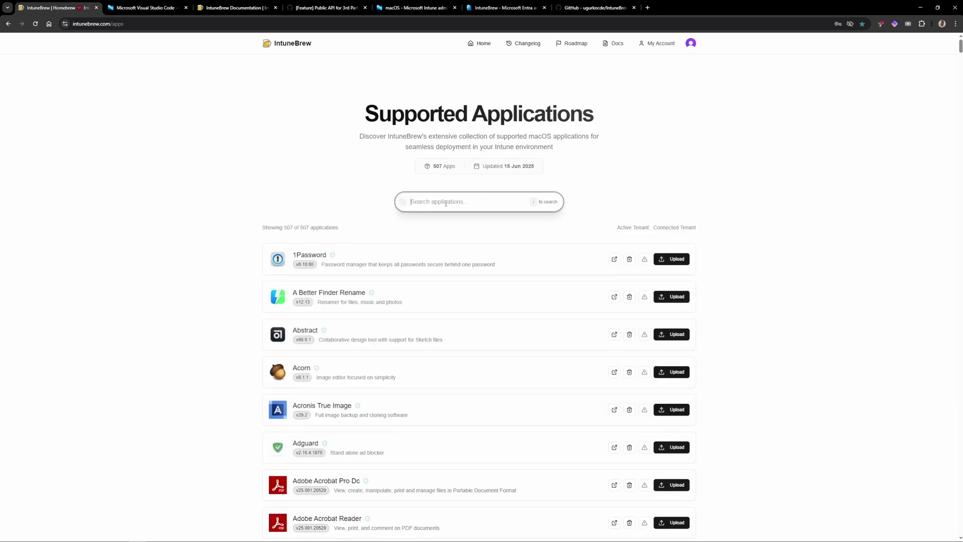
text(chrome)
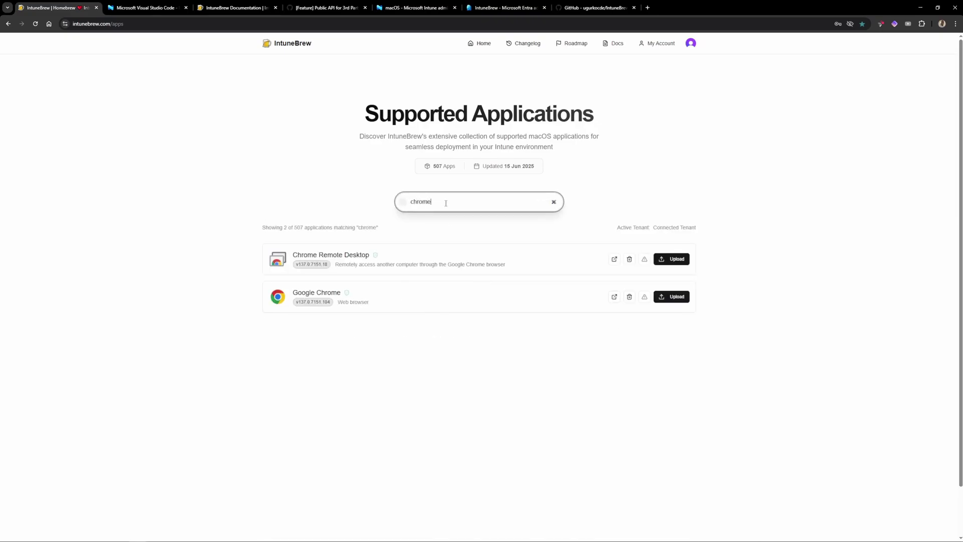
click(677, 299)
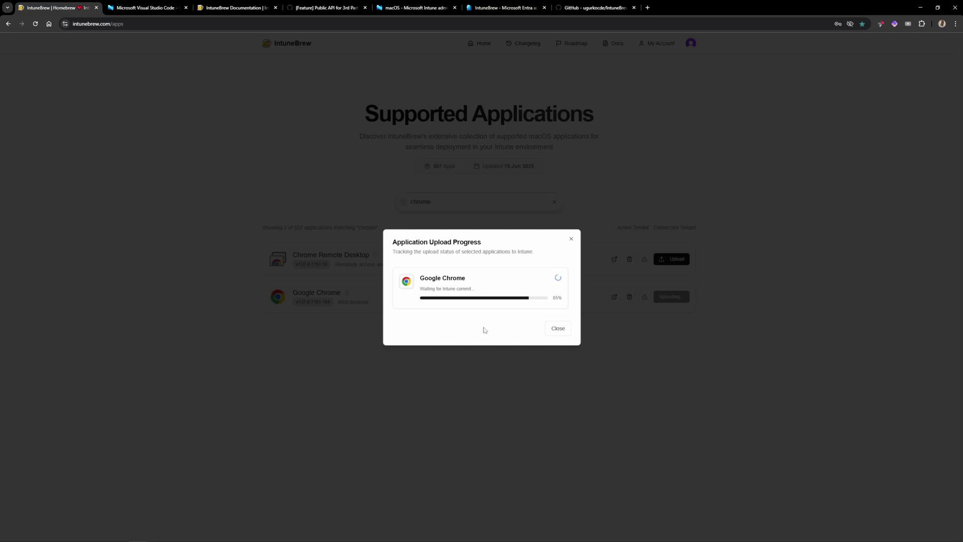
Open Intune's macOS apps list, refresh it to look for Google Chrome, and return to the IntuneBrew upload progress.
click(145, 7)
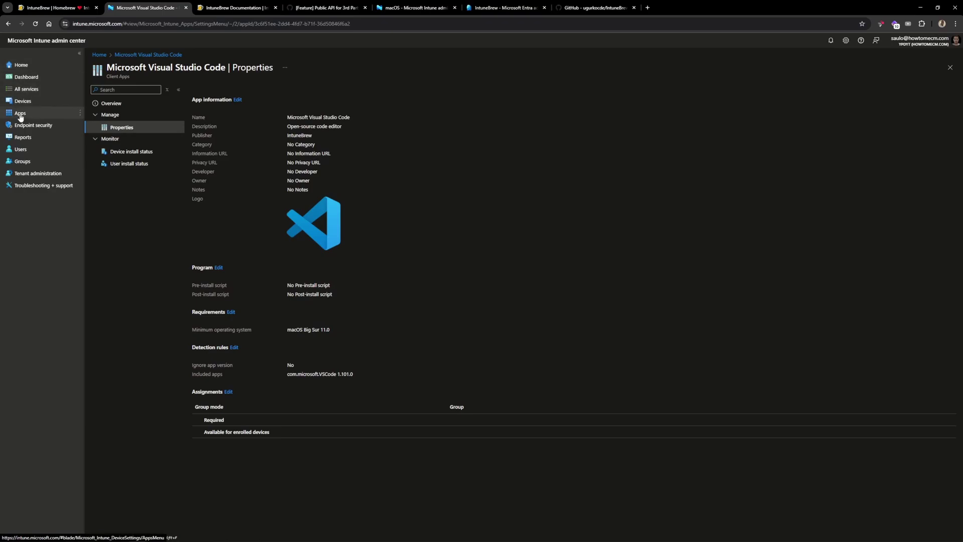
click(19, 114)
click(119, 175)
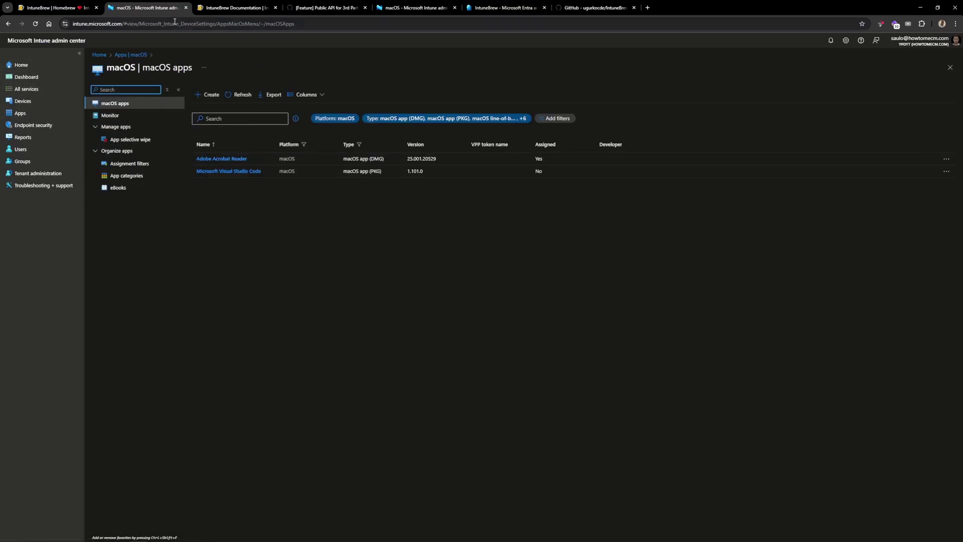
click(66, 5)
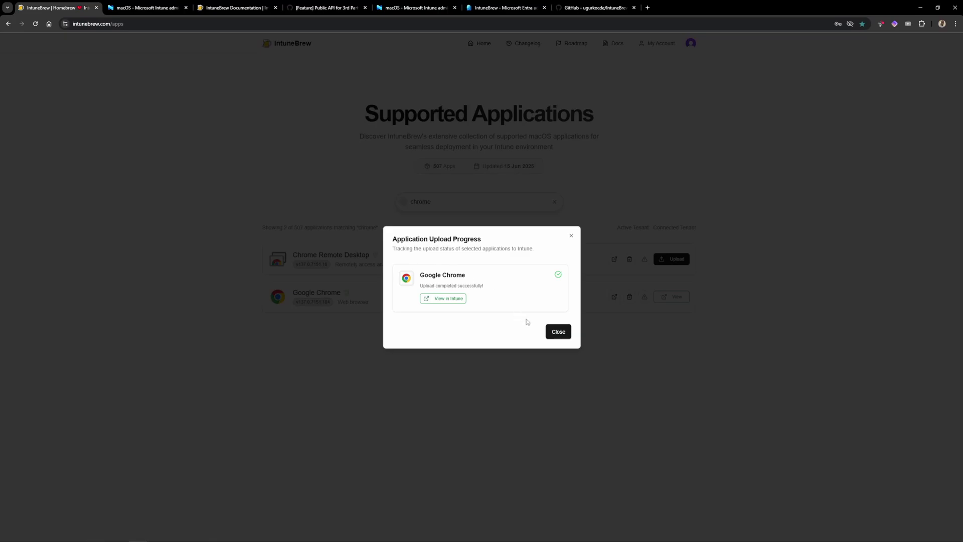
click(150, 7)
click(237, 96)
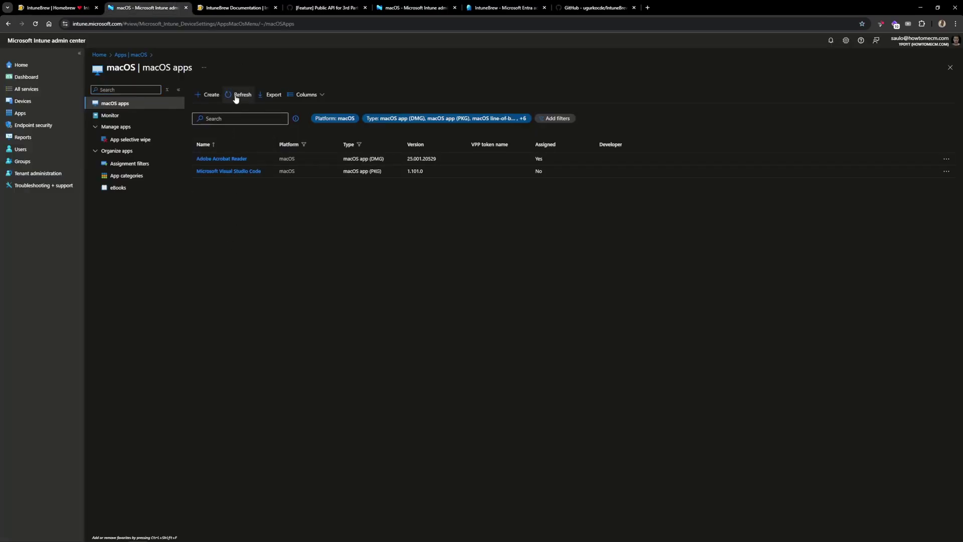
click(57, 12)
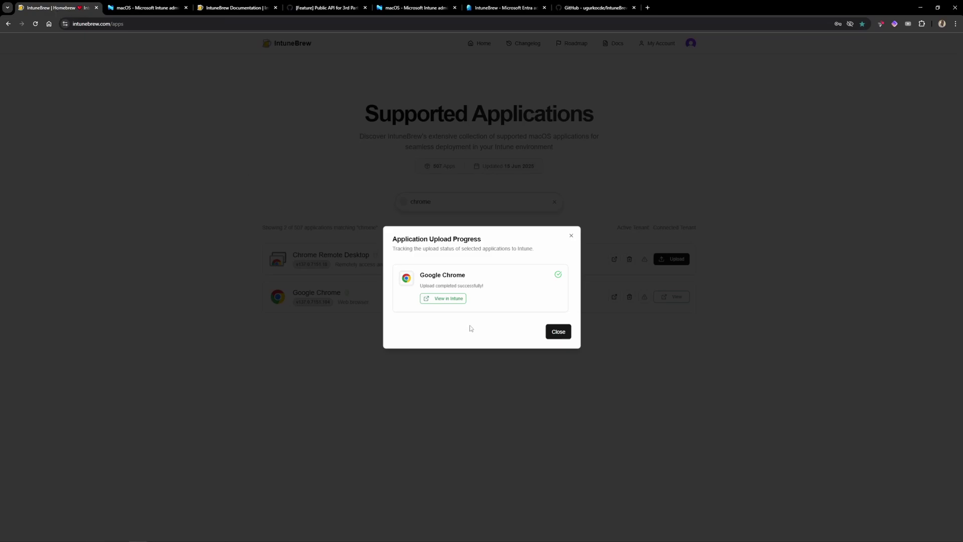
Open the uploaded Google Chrome in Intune with the signed-in work account and reload the macOS apps list.
click(450, 299)
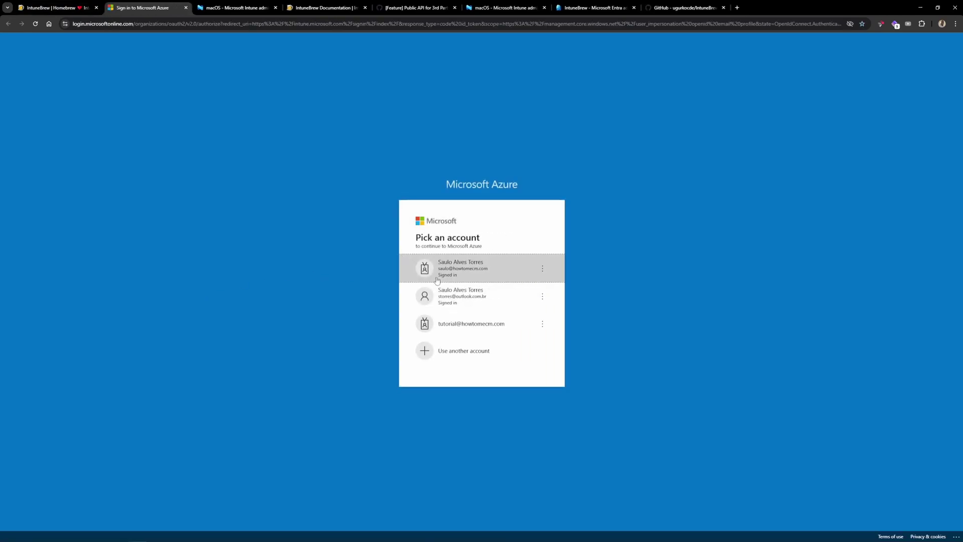
click(437, 278)
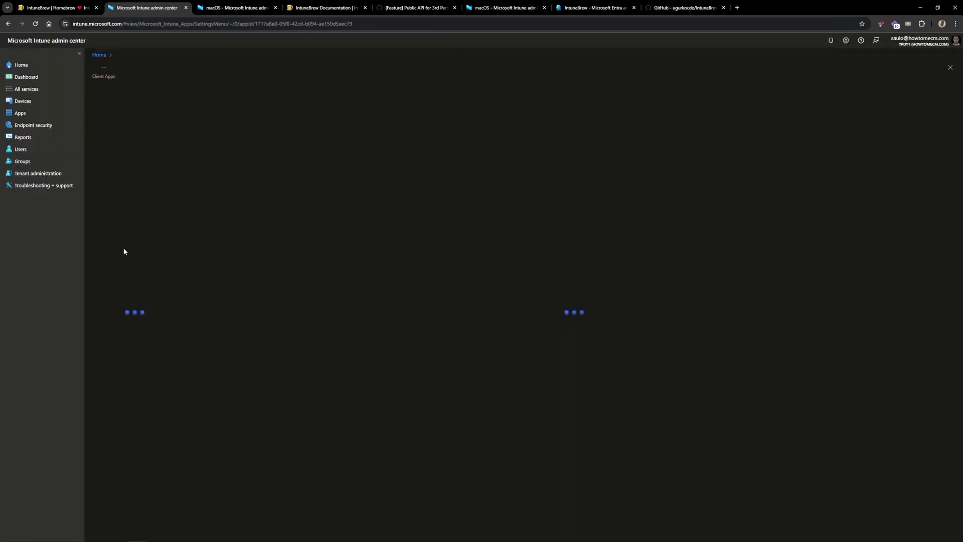
click(229, 7)
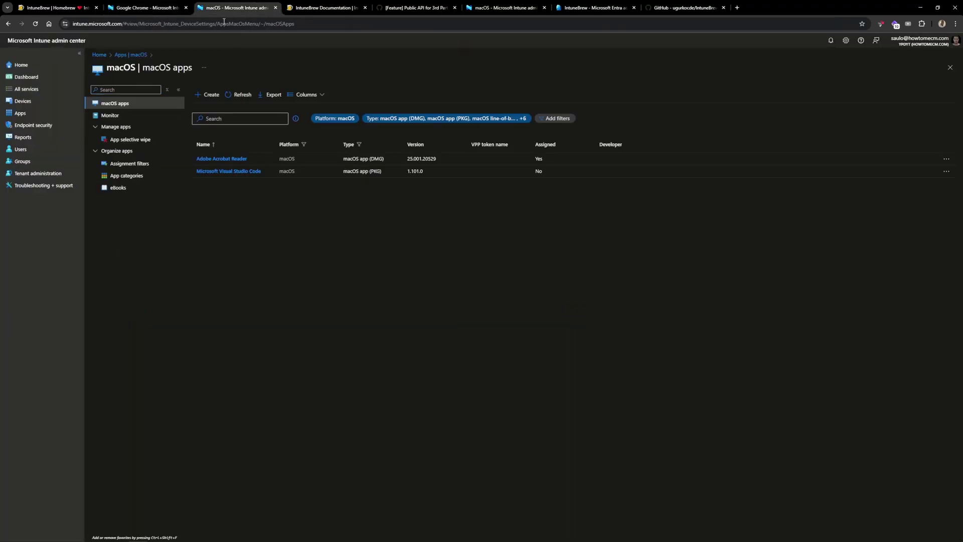
click(237, 97)
click(238, 97)
click(120, 119)
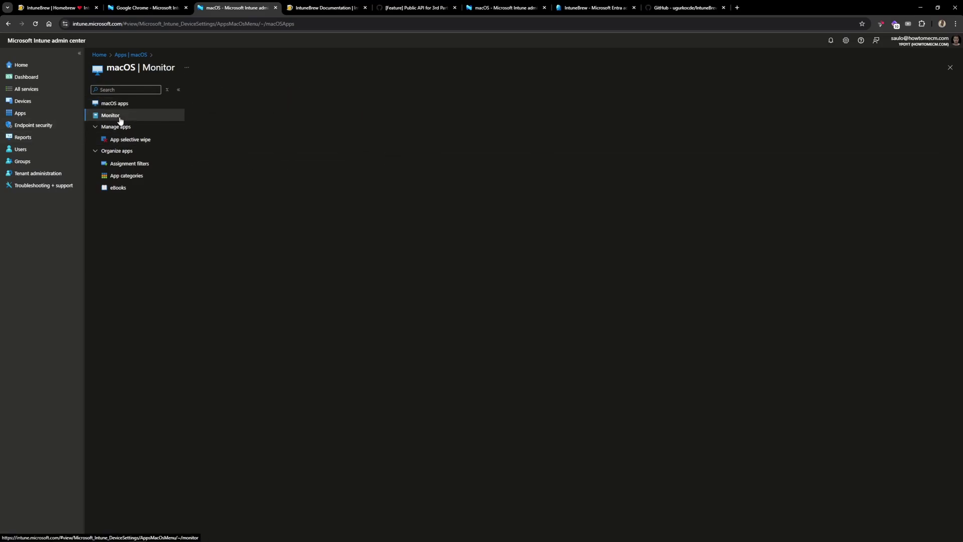
click(123, 104)
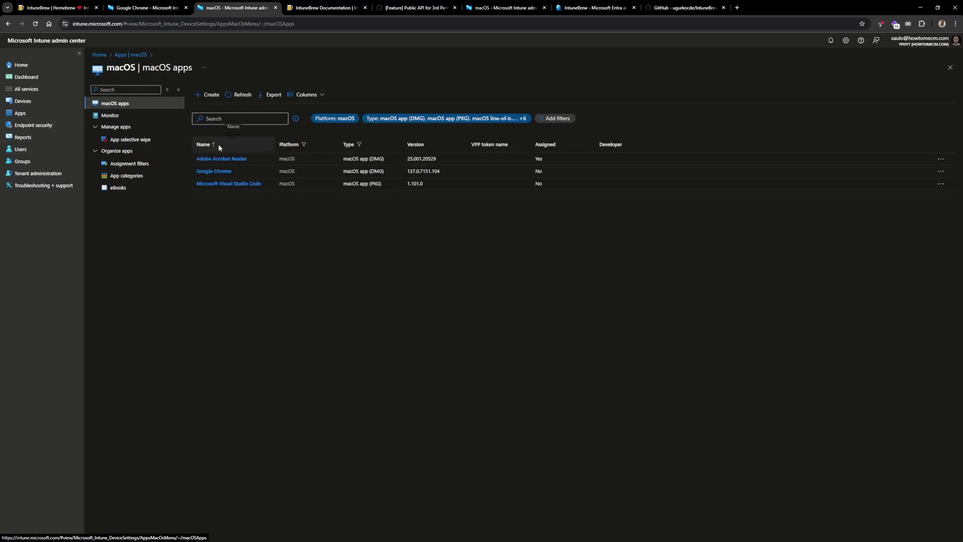
Open Google Chrome's properties in Intune and examine its app information, including the description.
click(215, 171)
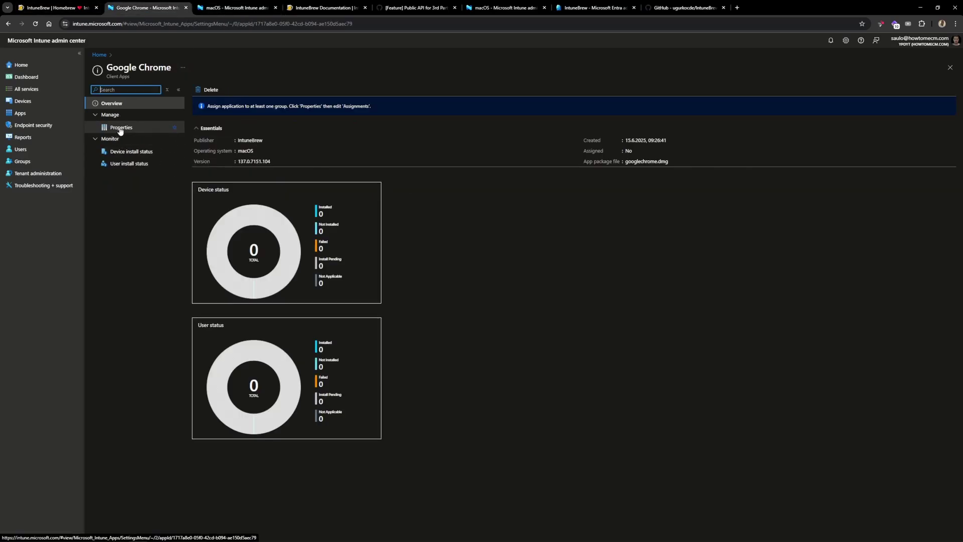
click(120, 128)
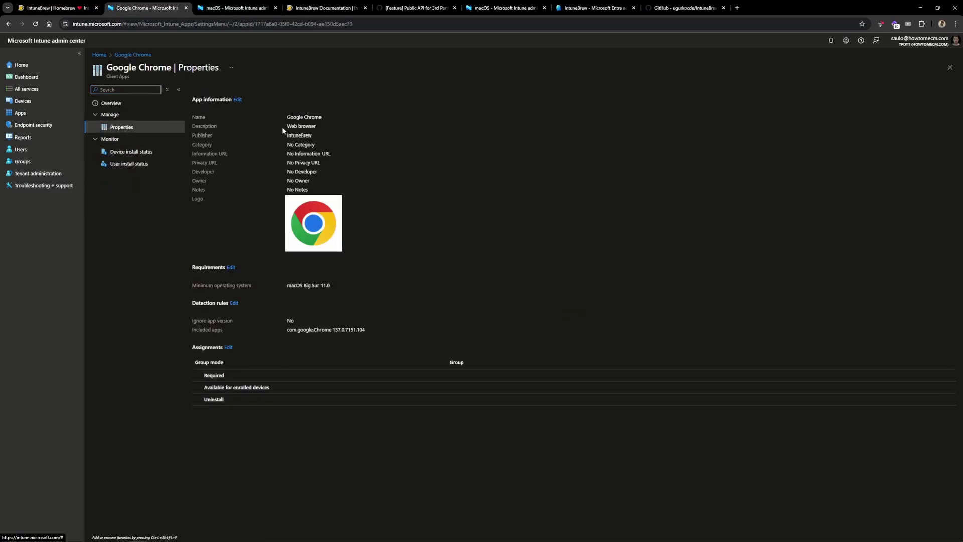
drag(282, 128, 332, 130)
click(319, 160)
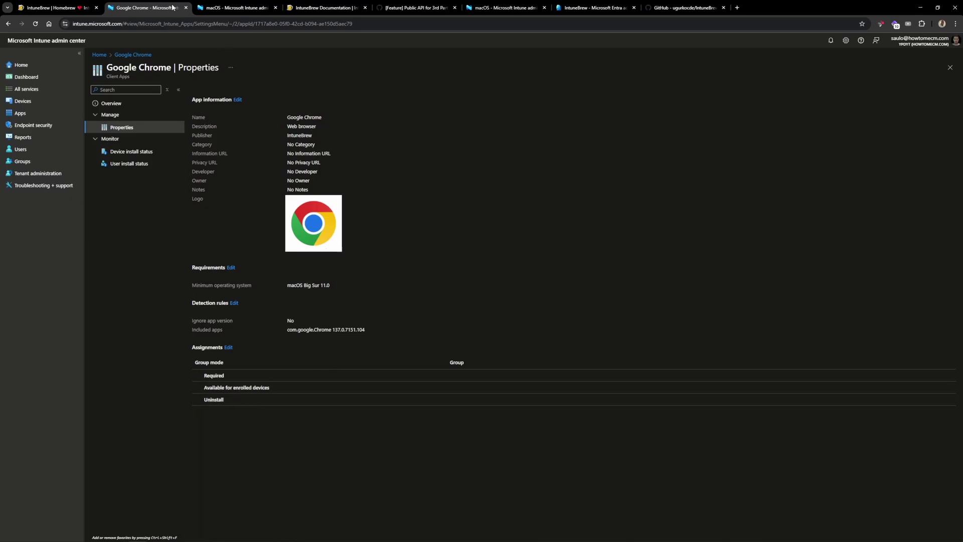
Return to IntuneBrew, close the upload dialog, and open the account's available updates page.
click(55, 7)
click(557, 332)
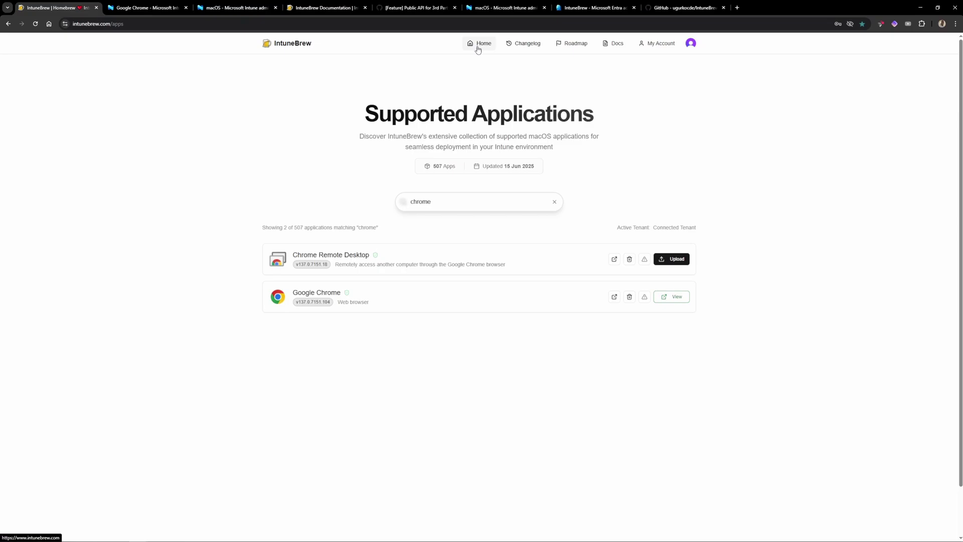
click(647, 44)
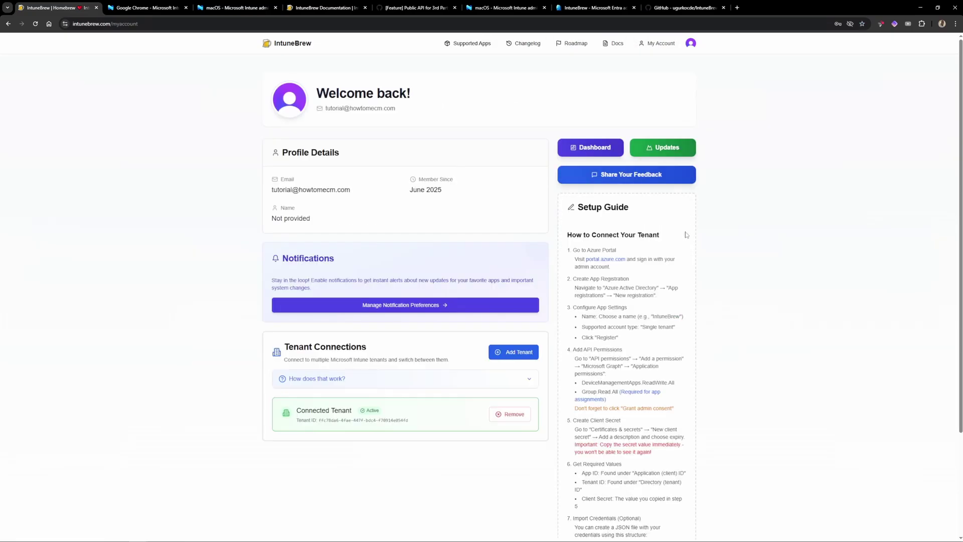
click(669, 146)
Switch to the Intune admin center and open the macOS apps list to review the uploaded apps and versions.
click(161, 7)
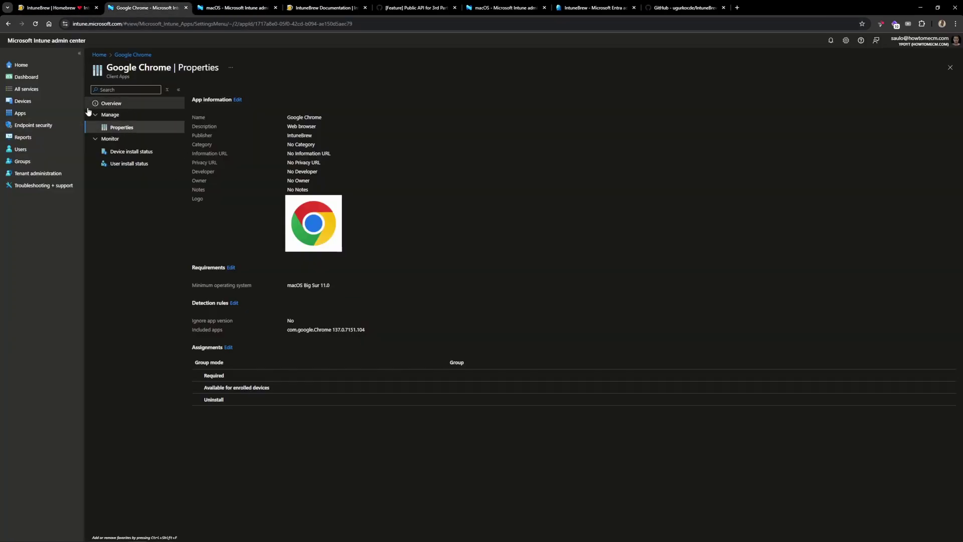
click(20, 113)
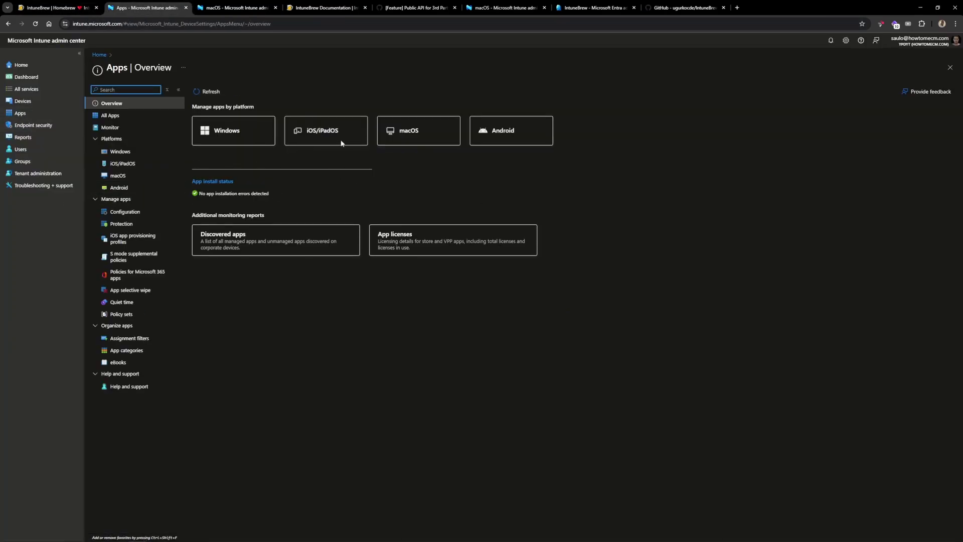
click(419, 132)
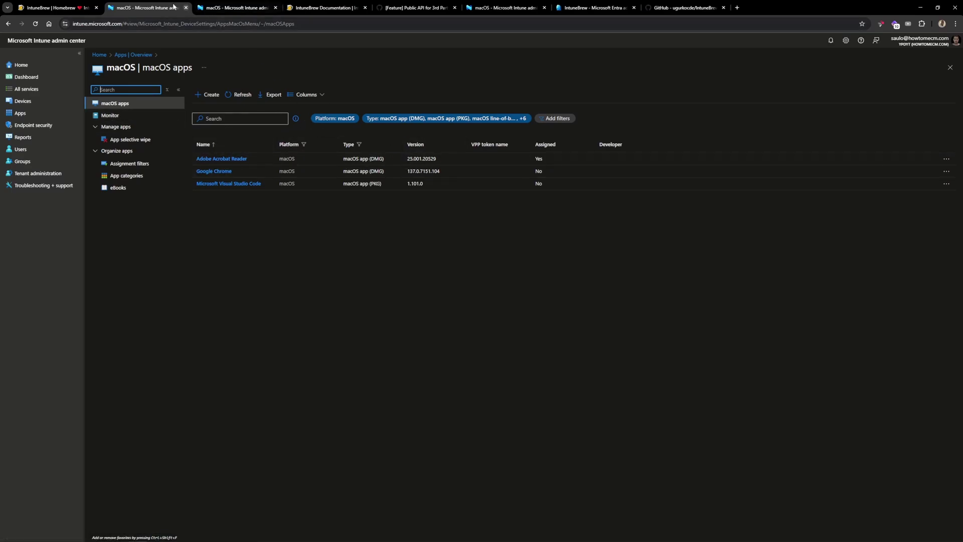
Go back to IntuneBrew's available updates and check again for updates to the connected tenant's macOS apps.
click(55, 8)
click(276, 80)
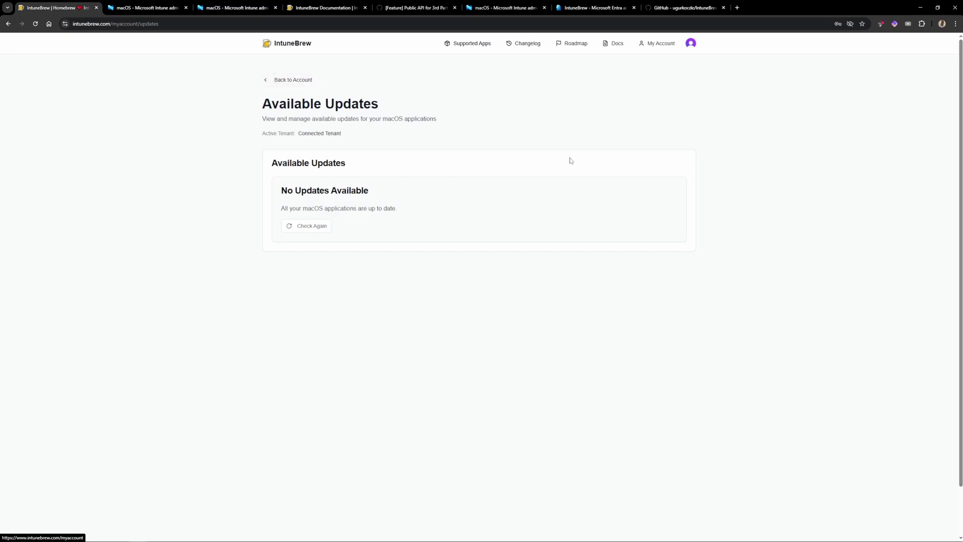
click(661, 150)
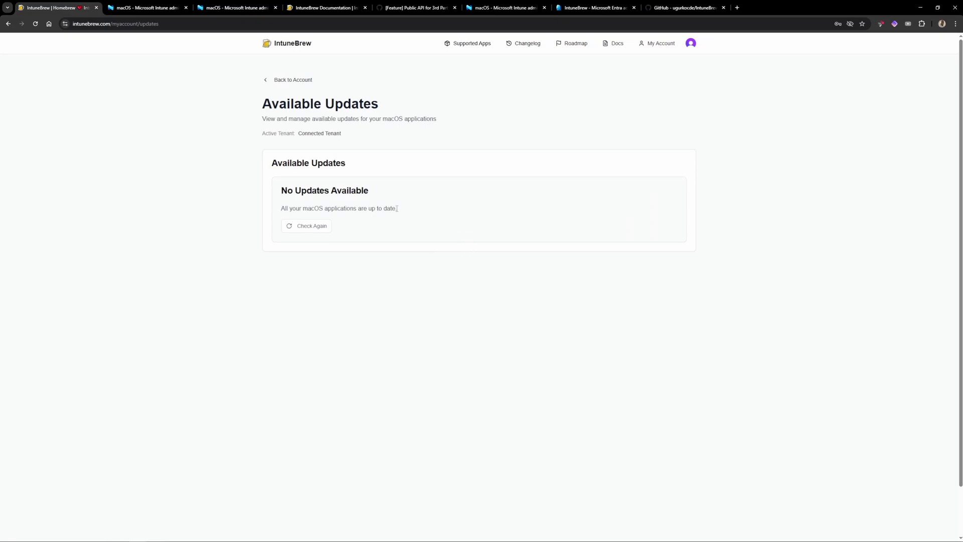
click(315, 226)
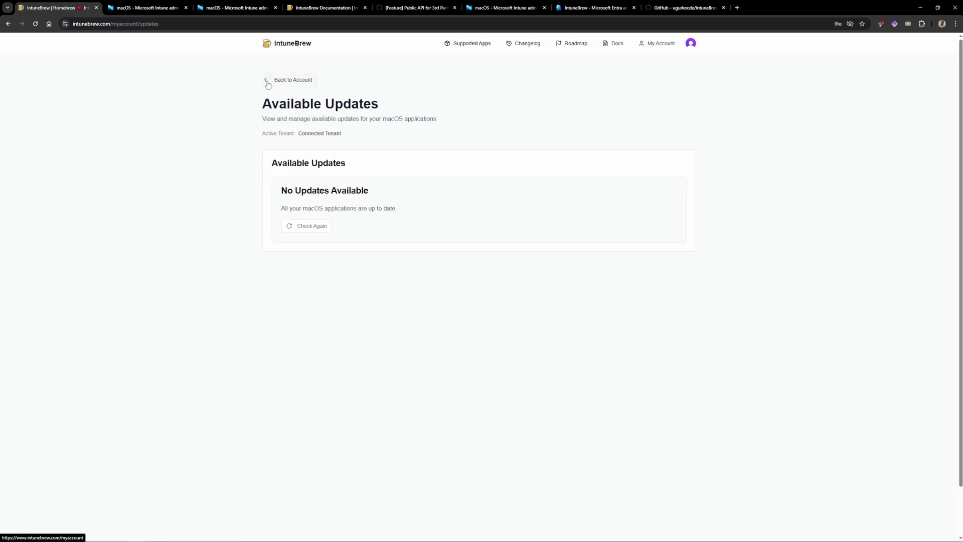
click(303, 230)
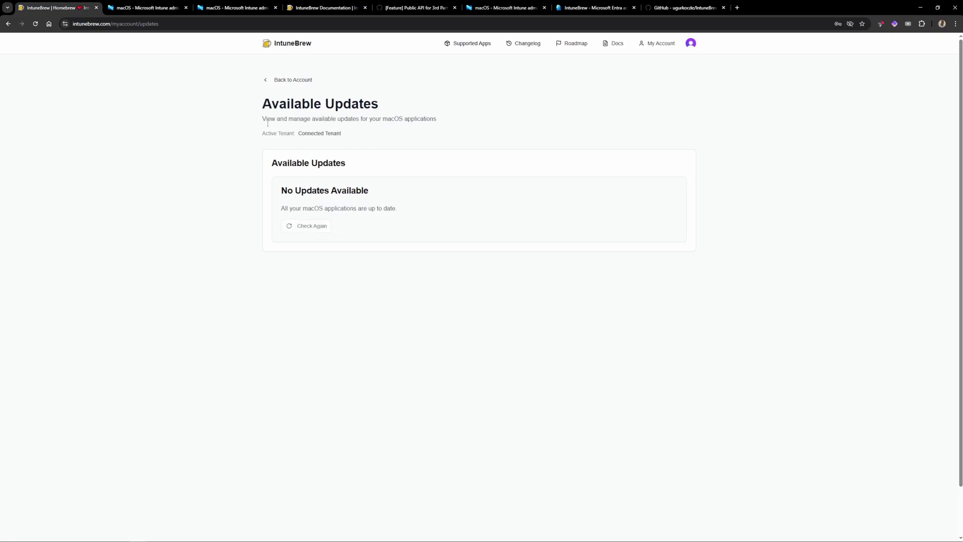
Open the notification preferences from the account page and examine the notification email and the currently subscribed apps.
click(655, 44)
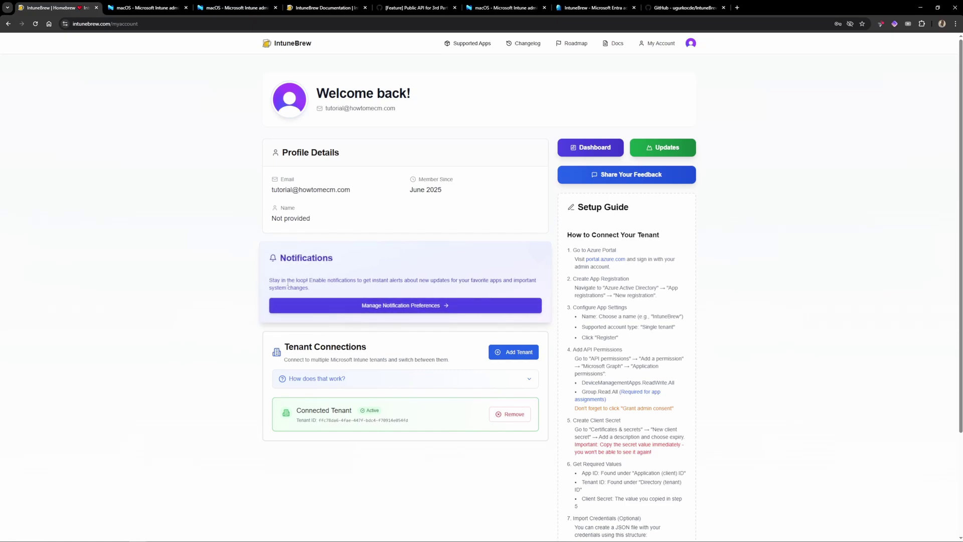
click(333, 307)
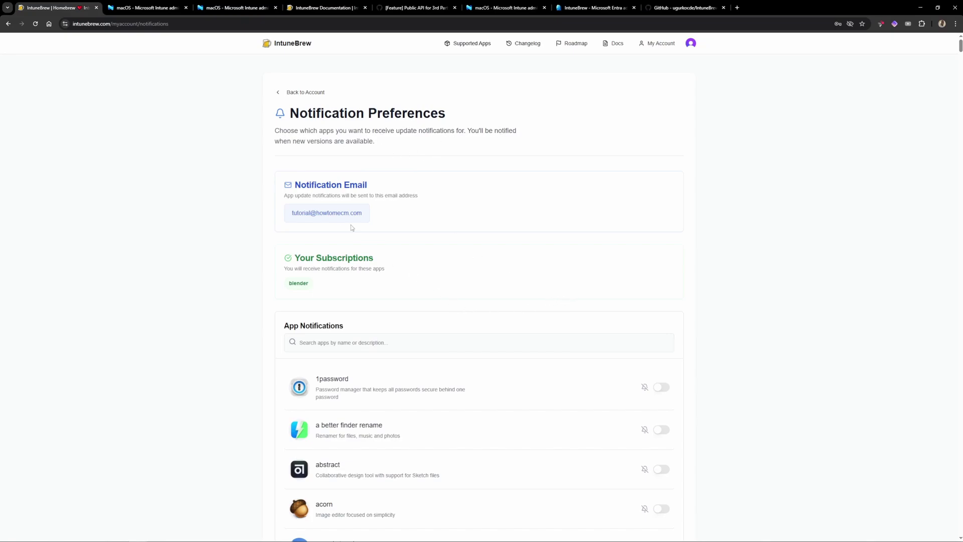
double_click(300, 284)
click(354, 290)
drag(292, 215, 371, 218)
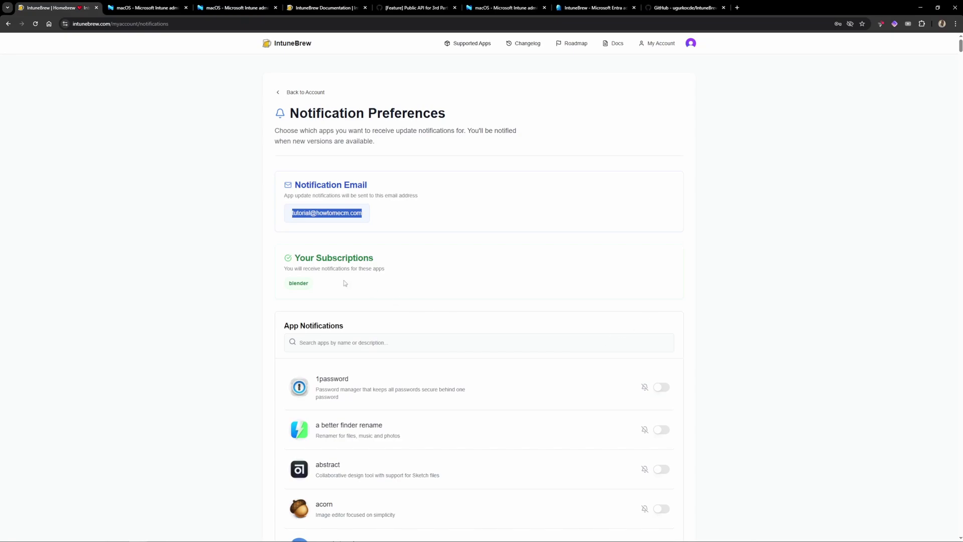
drag(295, 283, 327, 287)
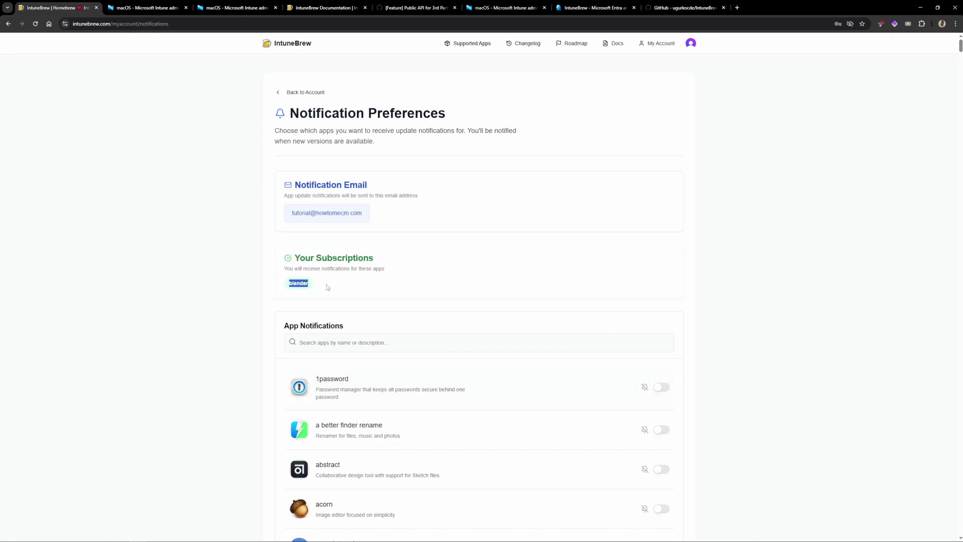
Search the app notifications for "chrome" and enable update notifications for google chrome.
click(342, 346)
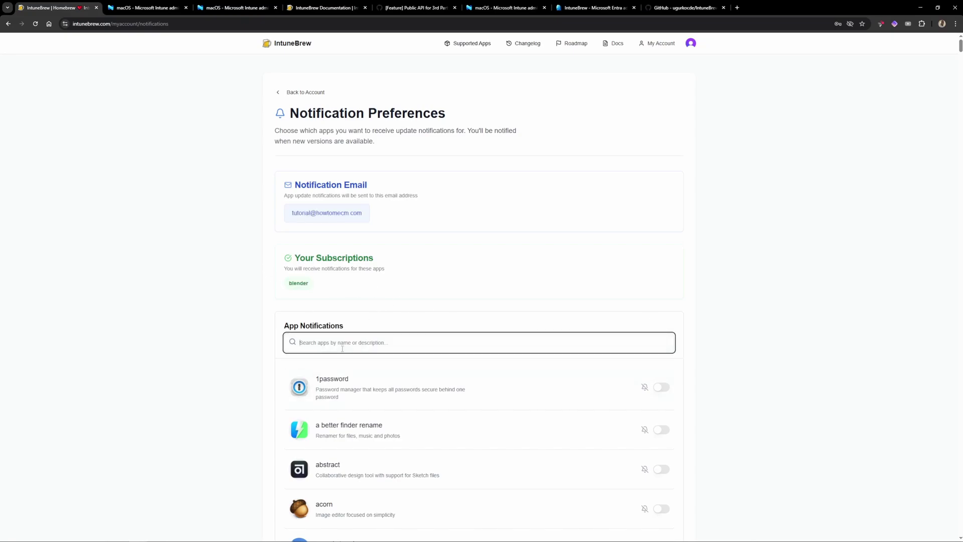
text(chrome)
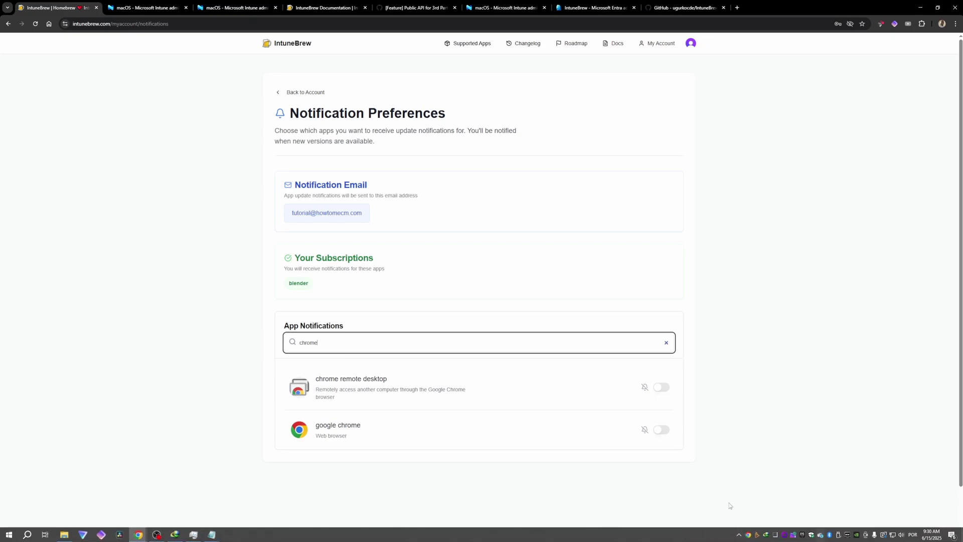
click(661, 429)
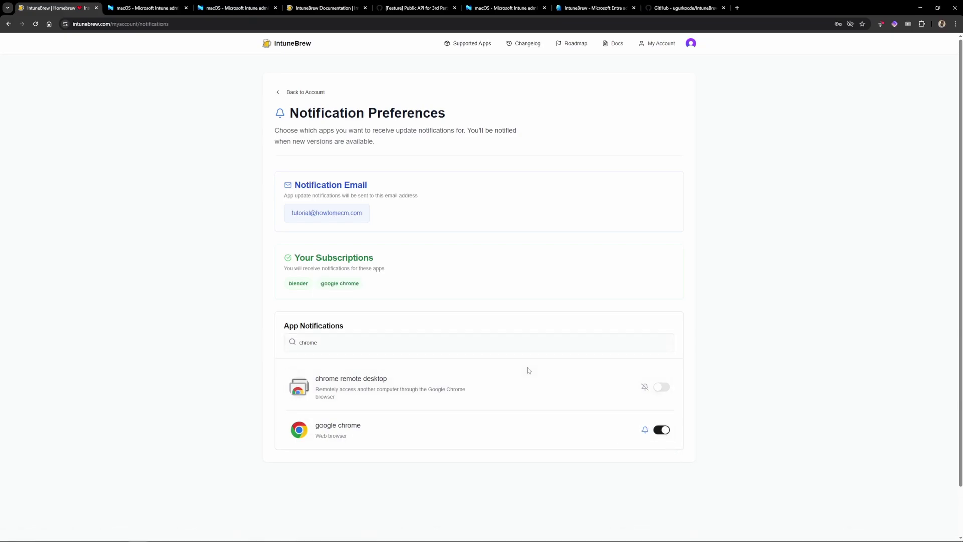
Search the app notifications for "code" and enable update notifications for microsoft visual studio code.
double_click(362, 343)
text(code)
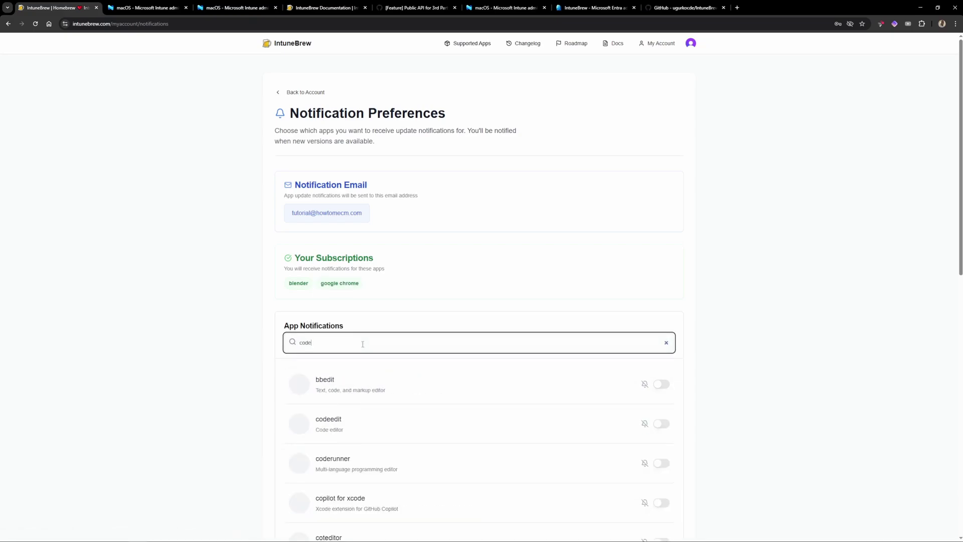
scroll(434, 359, down, 2)
scroll(552, 436, down, 4)
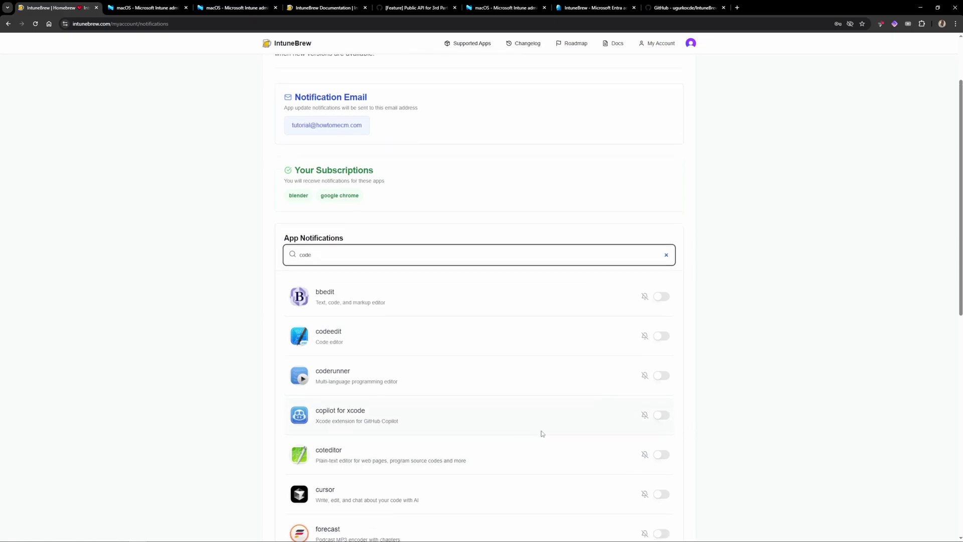
click(662, 439)
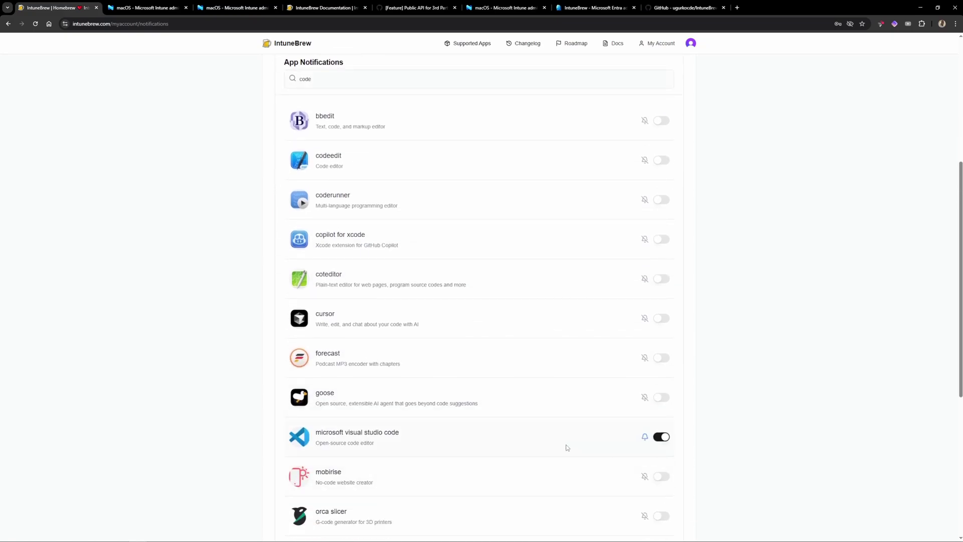
scroll(568, 436, up, 6)
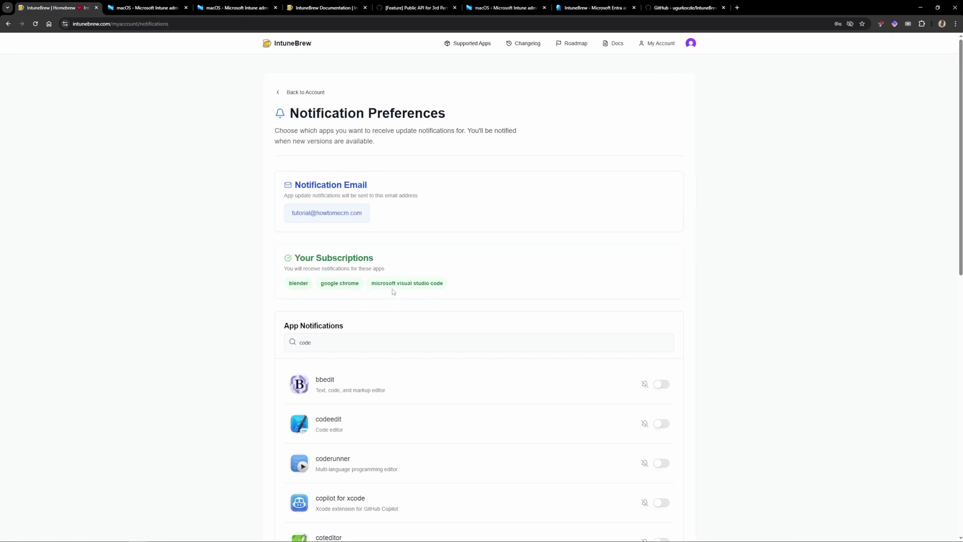
Review the notification subscriptions and look through the apps matching "code", including sublime text.
drag(284, 268, 408, 276)
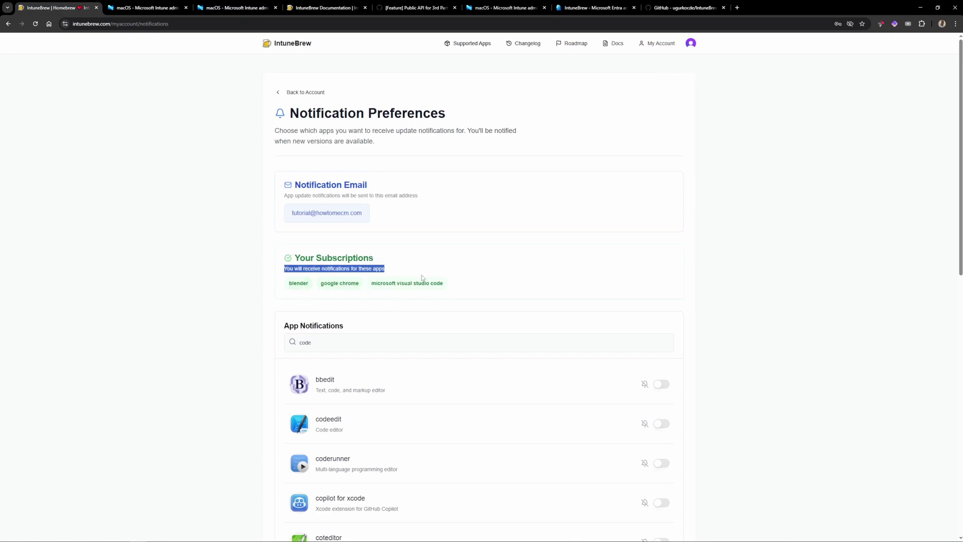
click(630, 313)
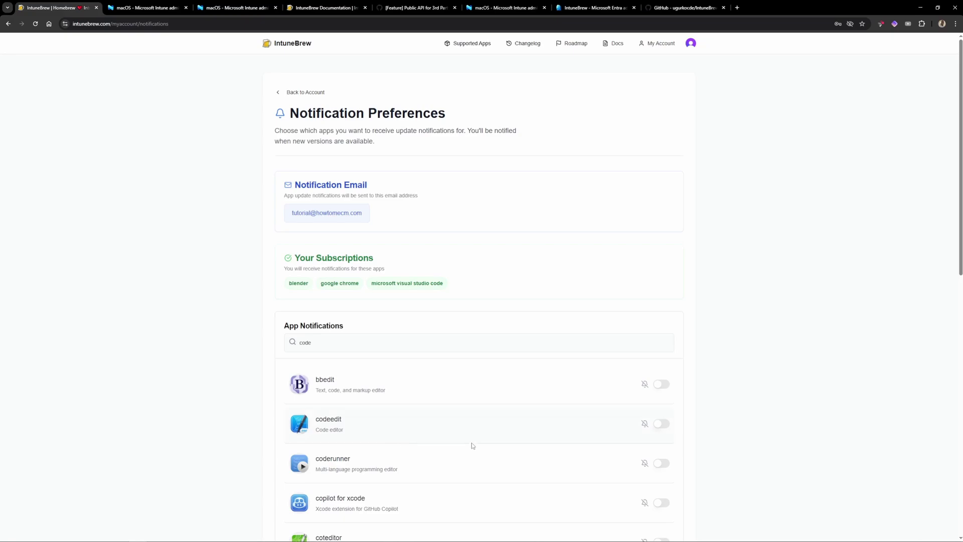
scroll(449, 443, down, 10)
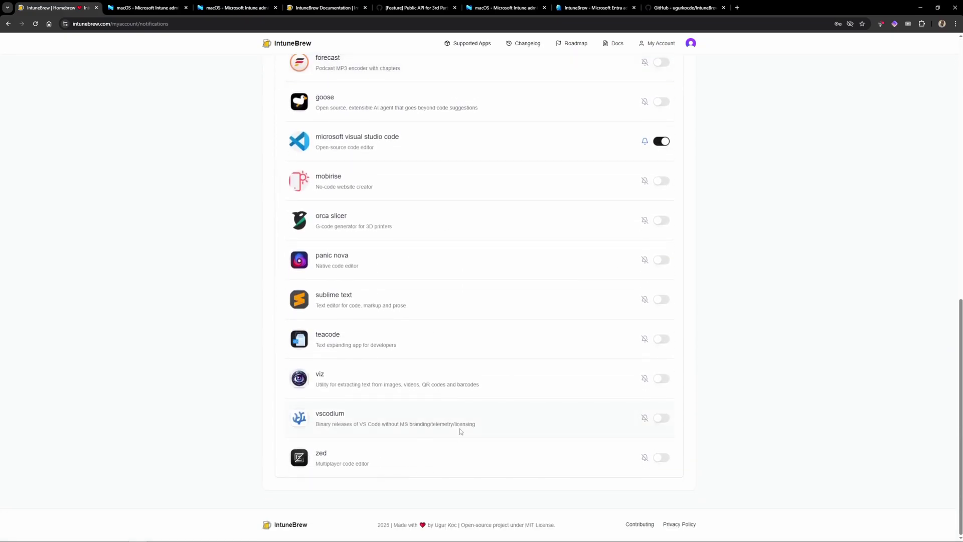
scroll(460, 430, up, 13)
scroll(460, 431, down, 9)
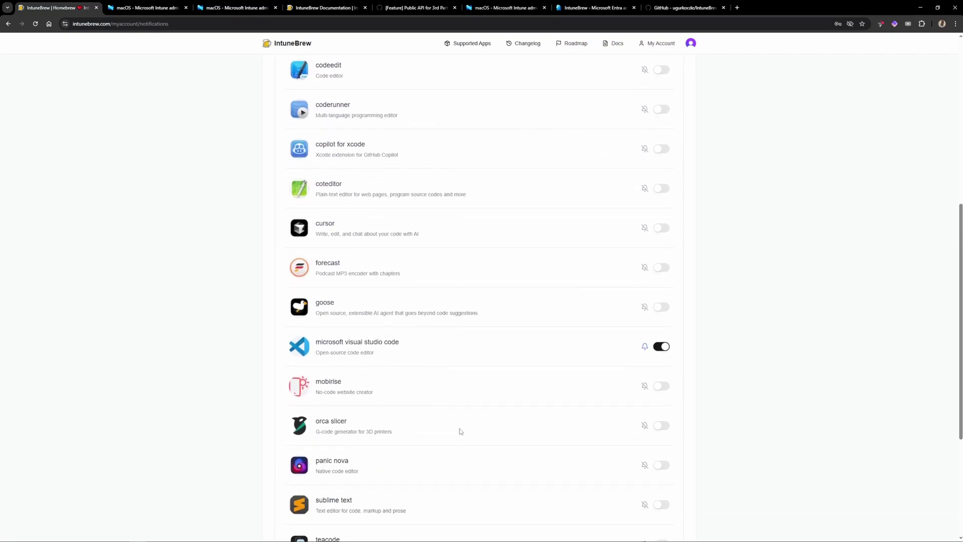
scroll(459, 430, down, 3)
scroll(459, 430, up, 10)
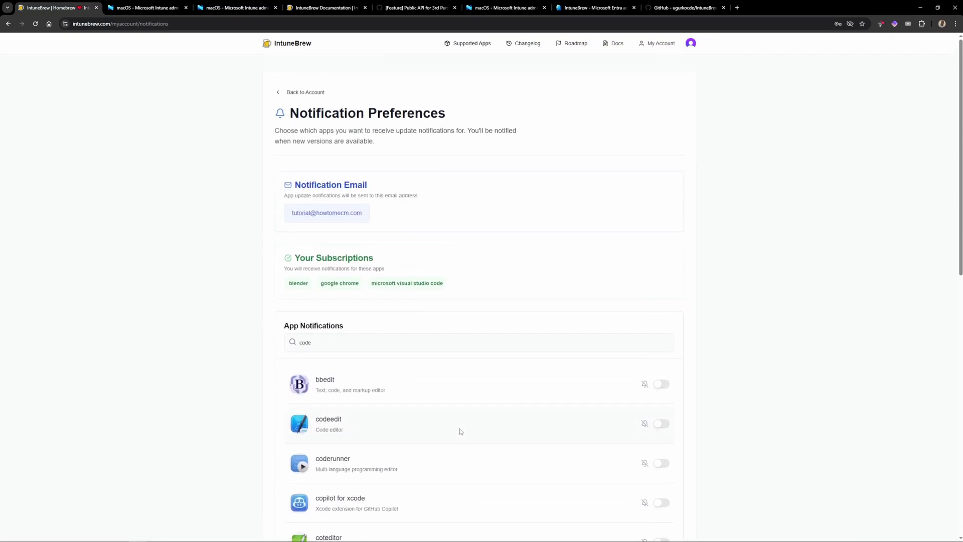
scroll(452, 431, down, 3)
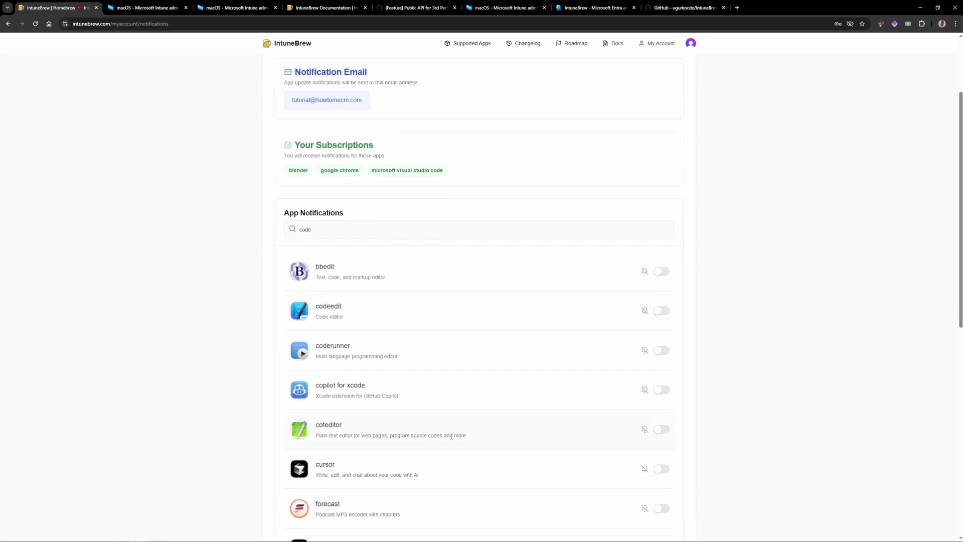
scroll(496, 456, down, 5)
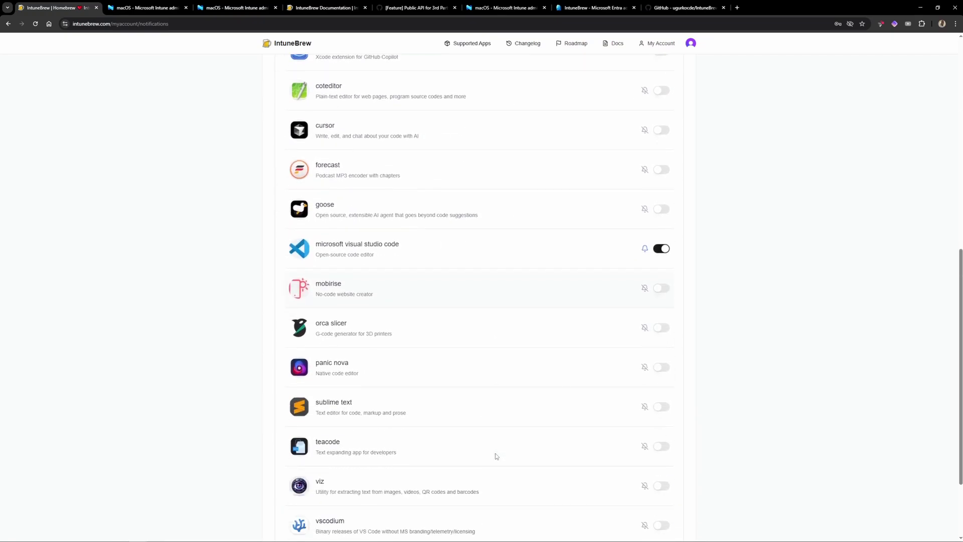
triple_click(317, 405)
scroll(231, 373, up, 8)
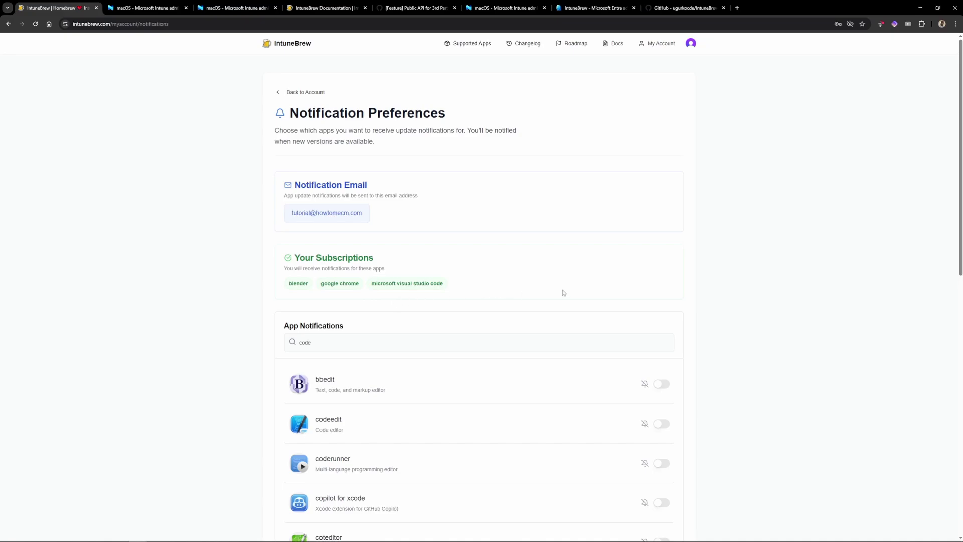
Open IntuneBrew's account management, view the profile and security settings, and return to the account page.
click(298, 92)
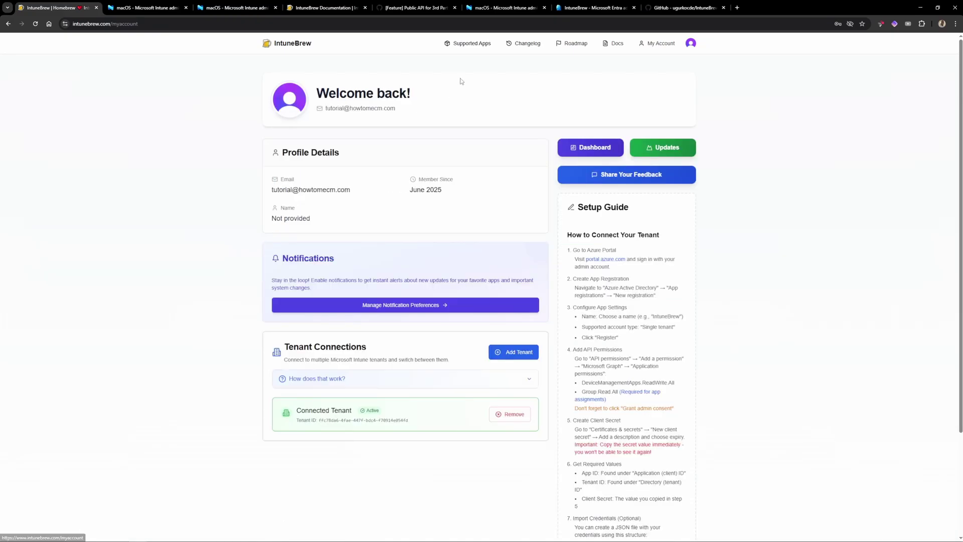
click(691, 44)
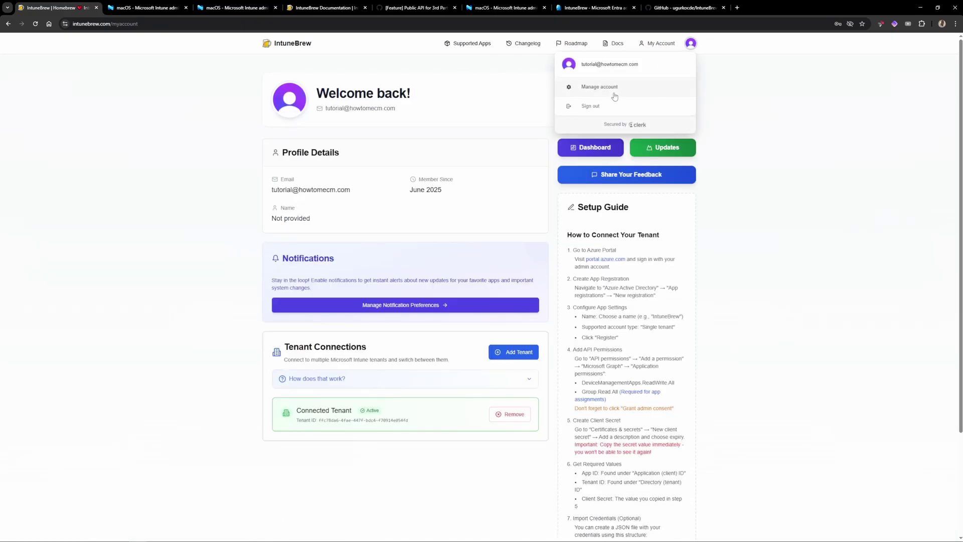
click(604, 92)
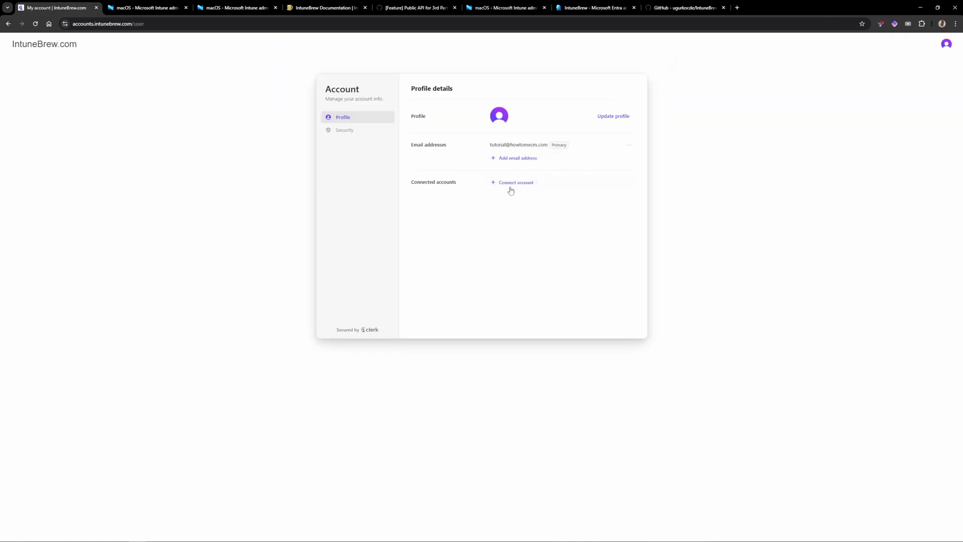
click(346, 131)
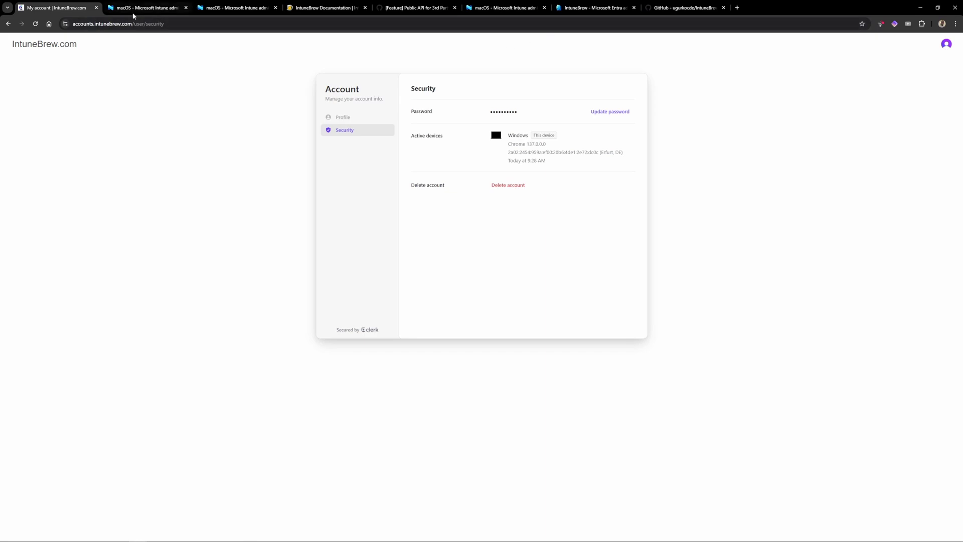
click(9, 23)
click(8, 23)
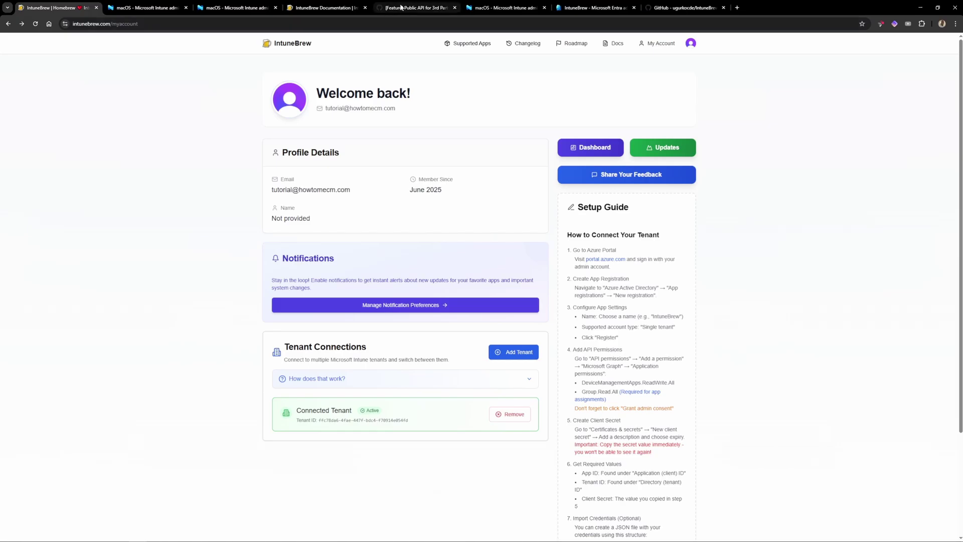
View the GitHub feature request for a public API and switch to the IntuneBrew repository's README.
click(421, 9)
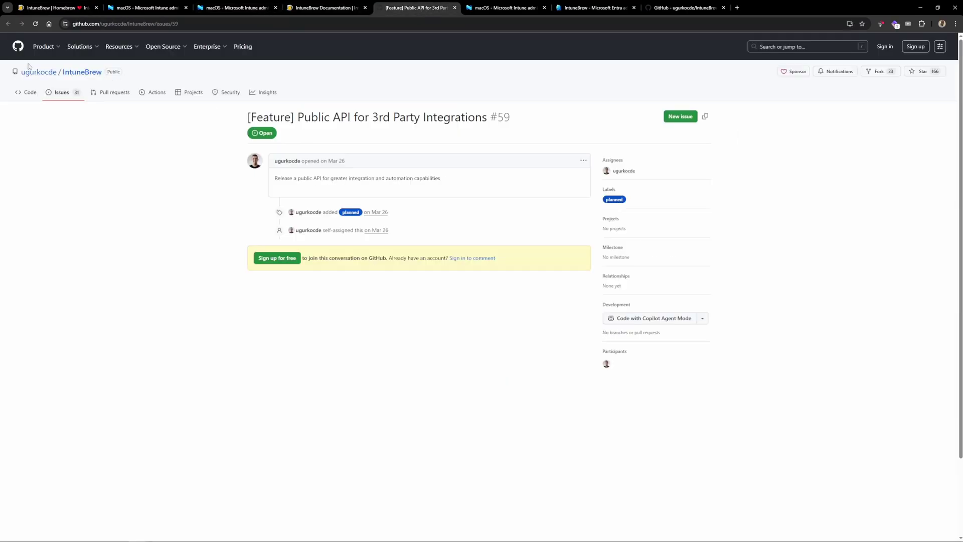
click(683, 7)
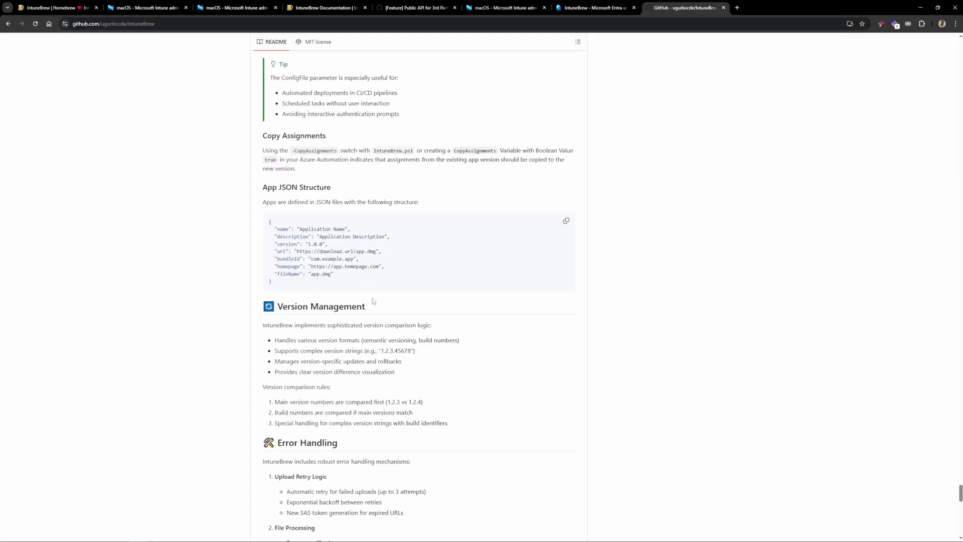
Read through the IntuneBrew README, covering version management, troubleshooting, contributing and support, the authentication and configuration file options, and the supported apps list.
scroll(376, 303, down, 4)
scroll(388, 332, down, 15)
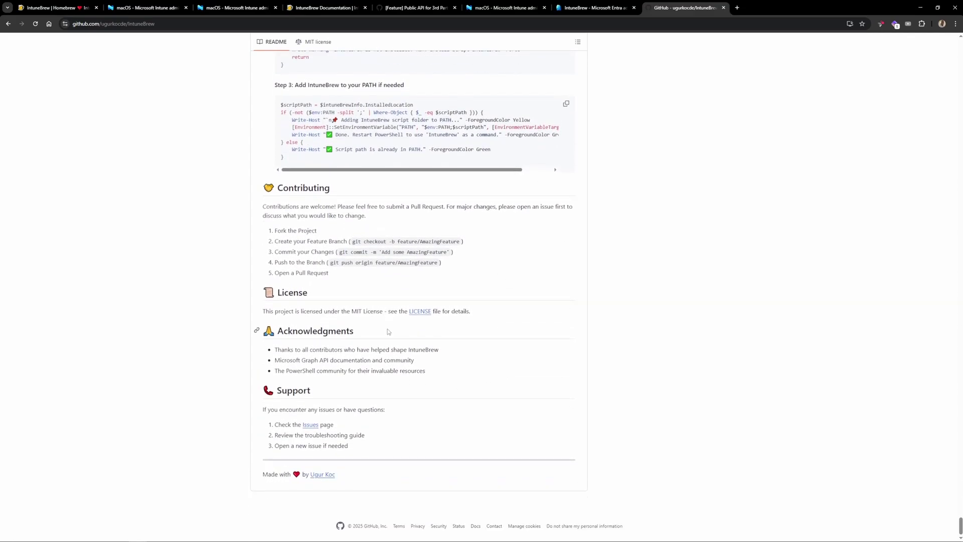
scroll(391, 324, up, 10)
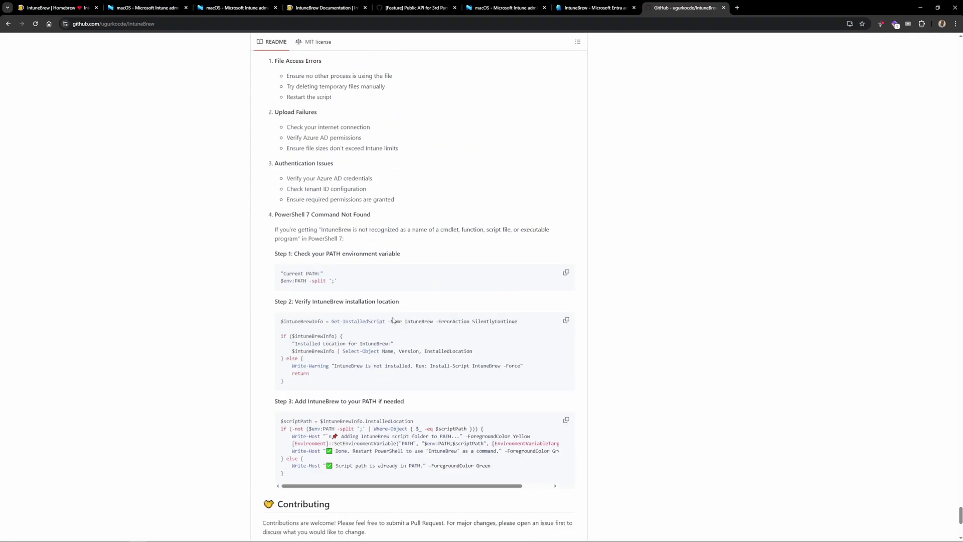
scroll(393, 319, up, 15)
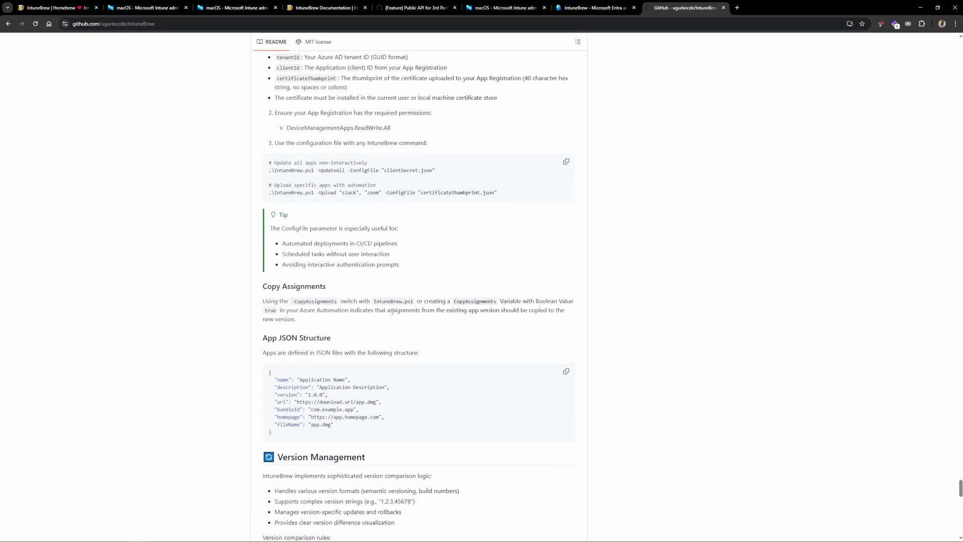
scroll(392, 309, up, 8)
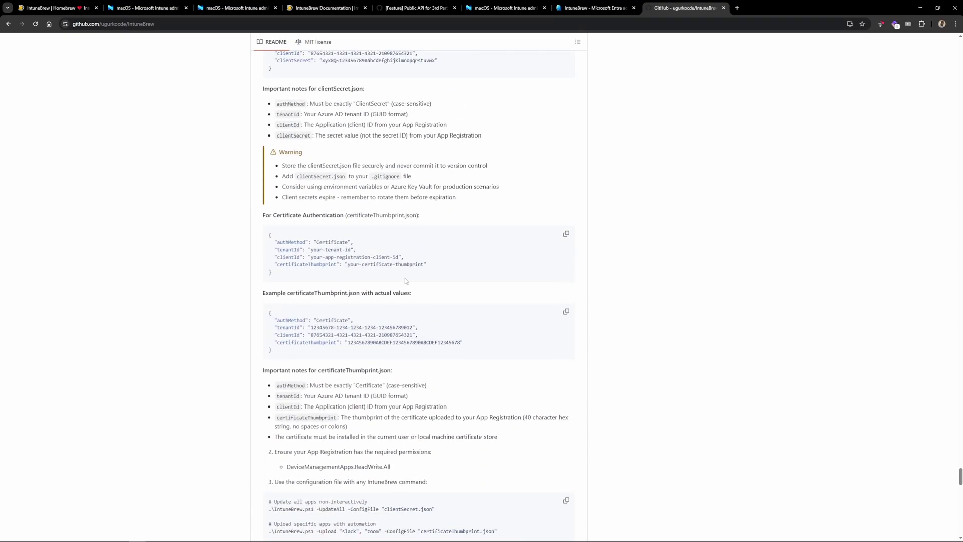
scroll(395, 288, up, 7)
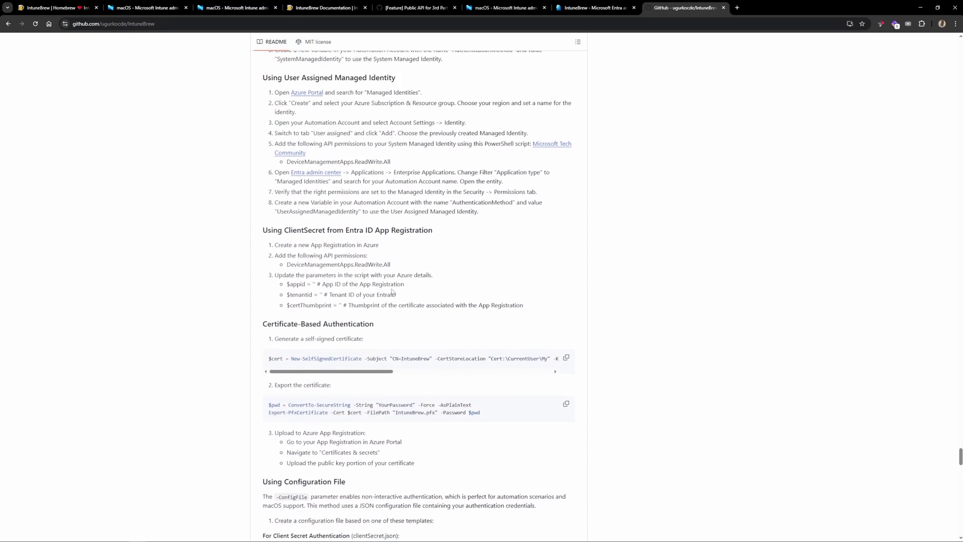
scroll(393, 290, down, 2)
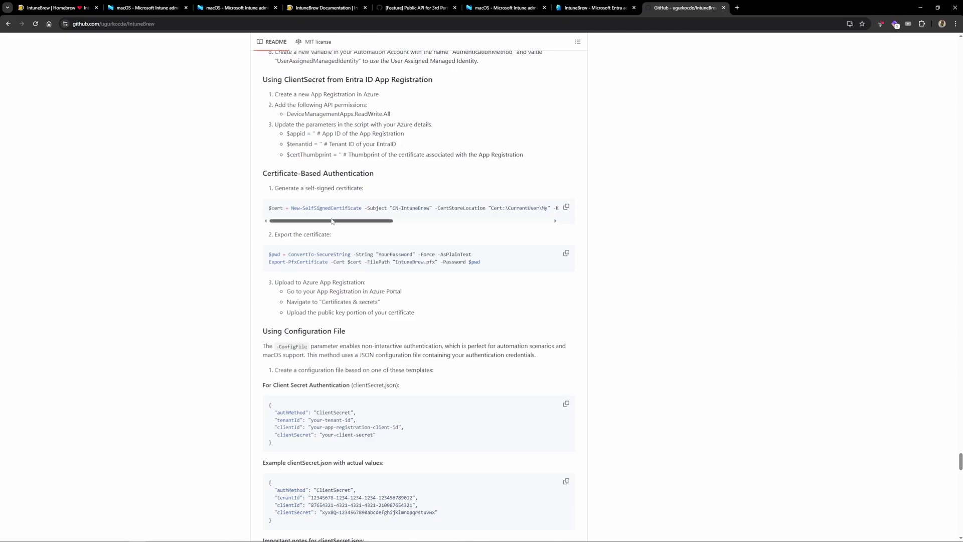
scroll(378, 262, up, 20)
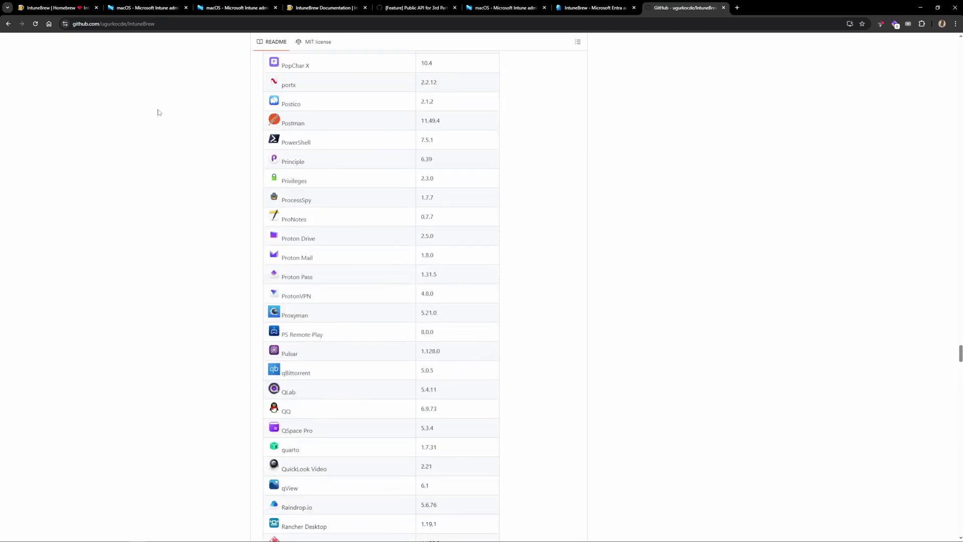
Return to the IntuneBrew account page and review the profile details, notifications, tenant connections and setup guide.
click(58, 4)
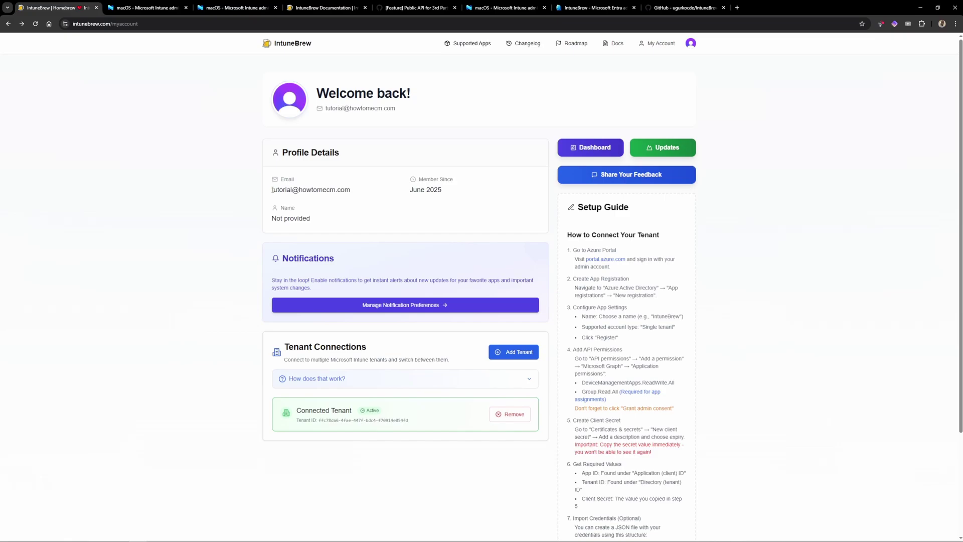
drag(272, 189, 364, 198)
click(409, 233)
scroll(409, 232, down, 3)
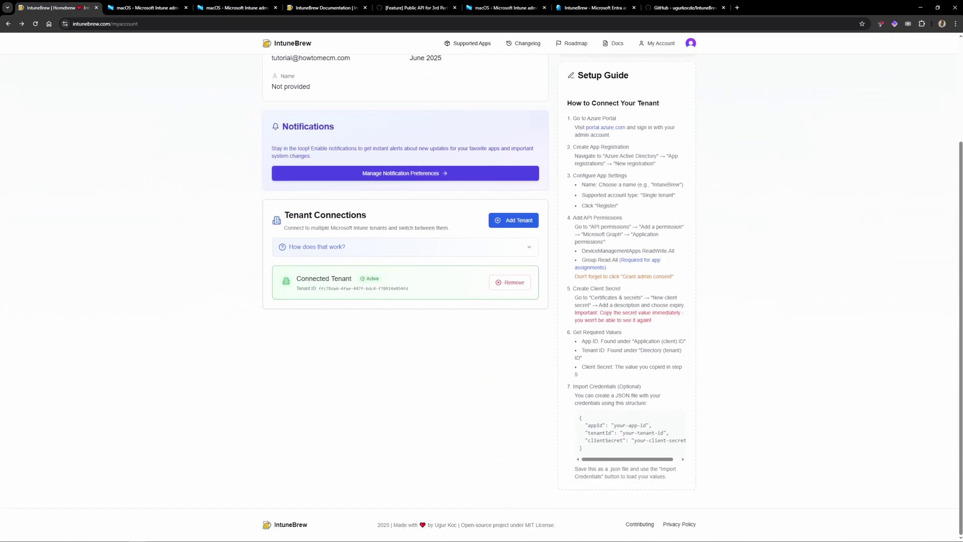